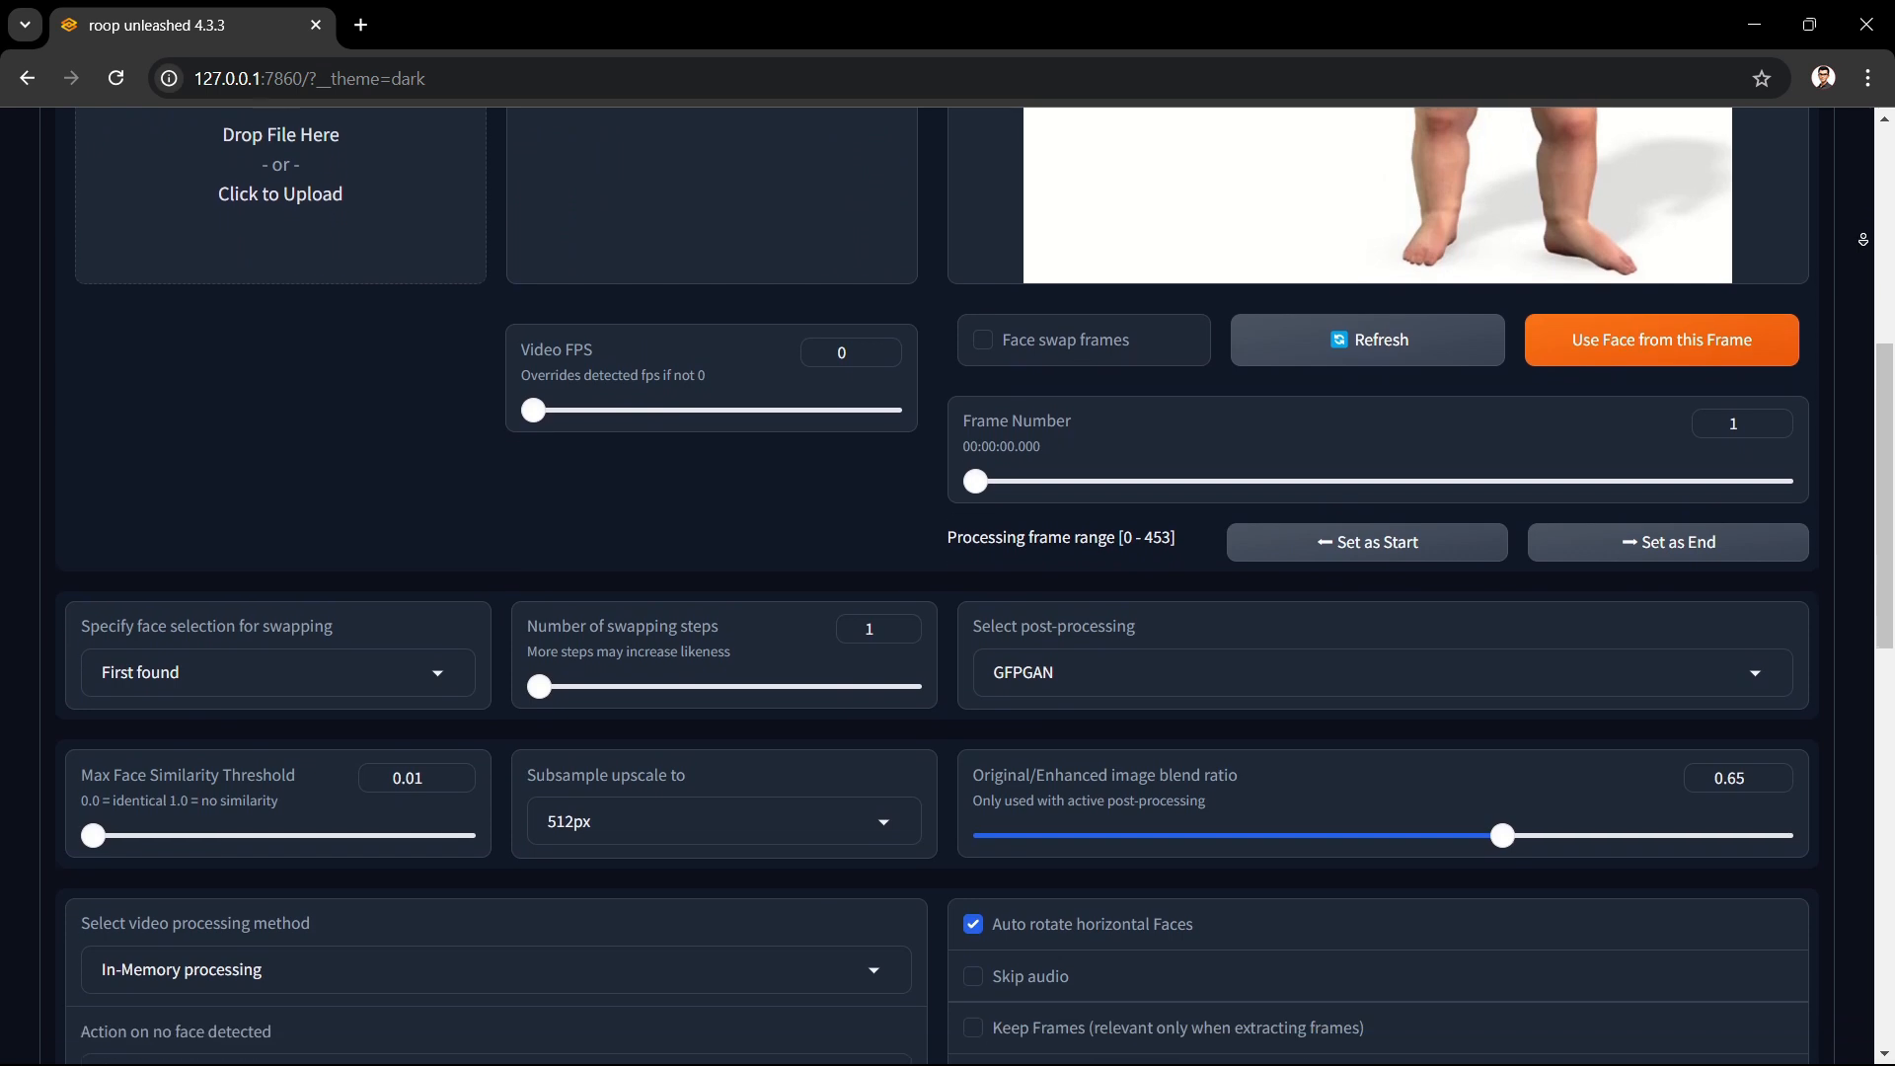
Step: Look through the face swap settings down to the processed file list and the final video
scroll(947, 592, "down", 2)
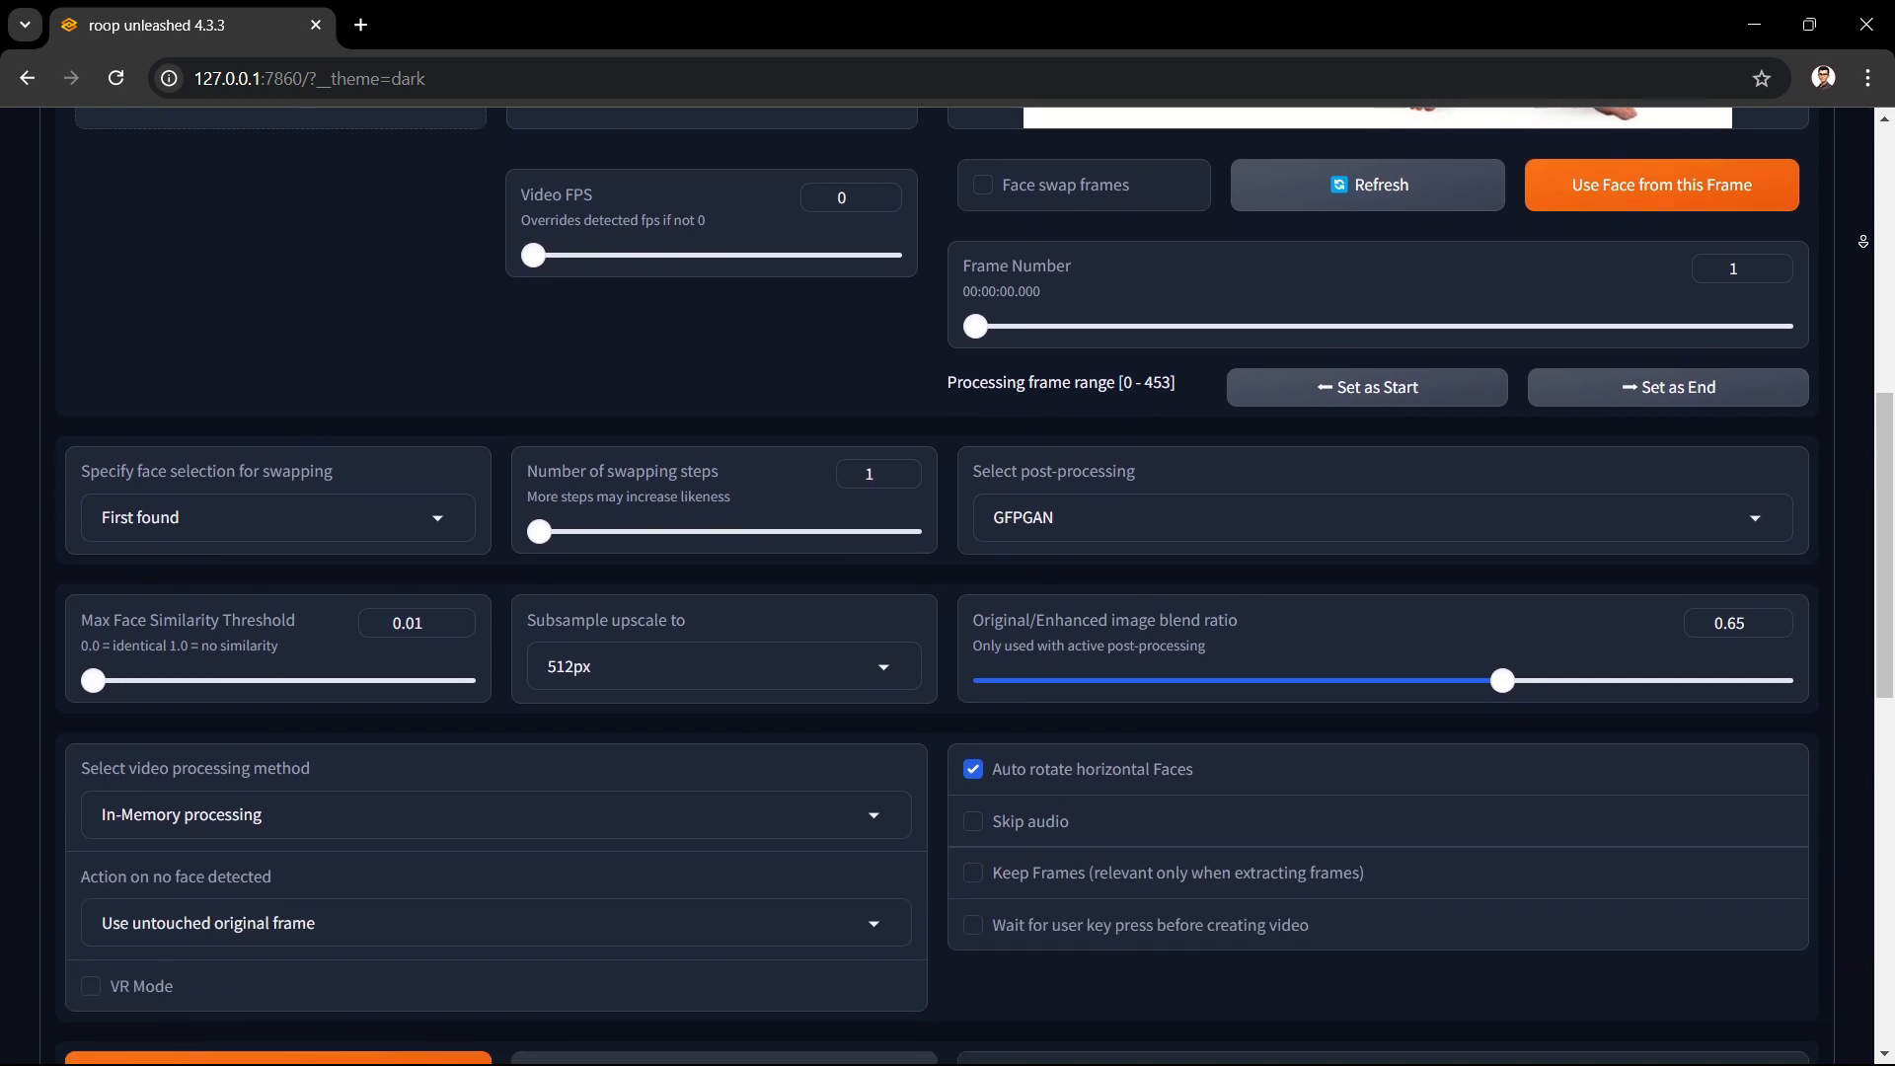
scroll(948, 592, "down", 2)
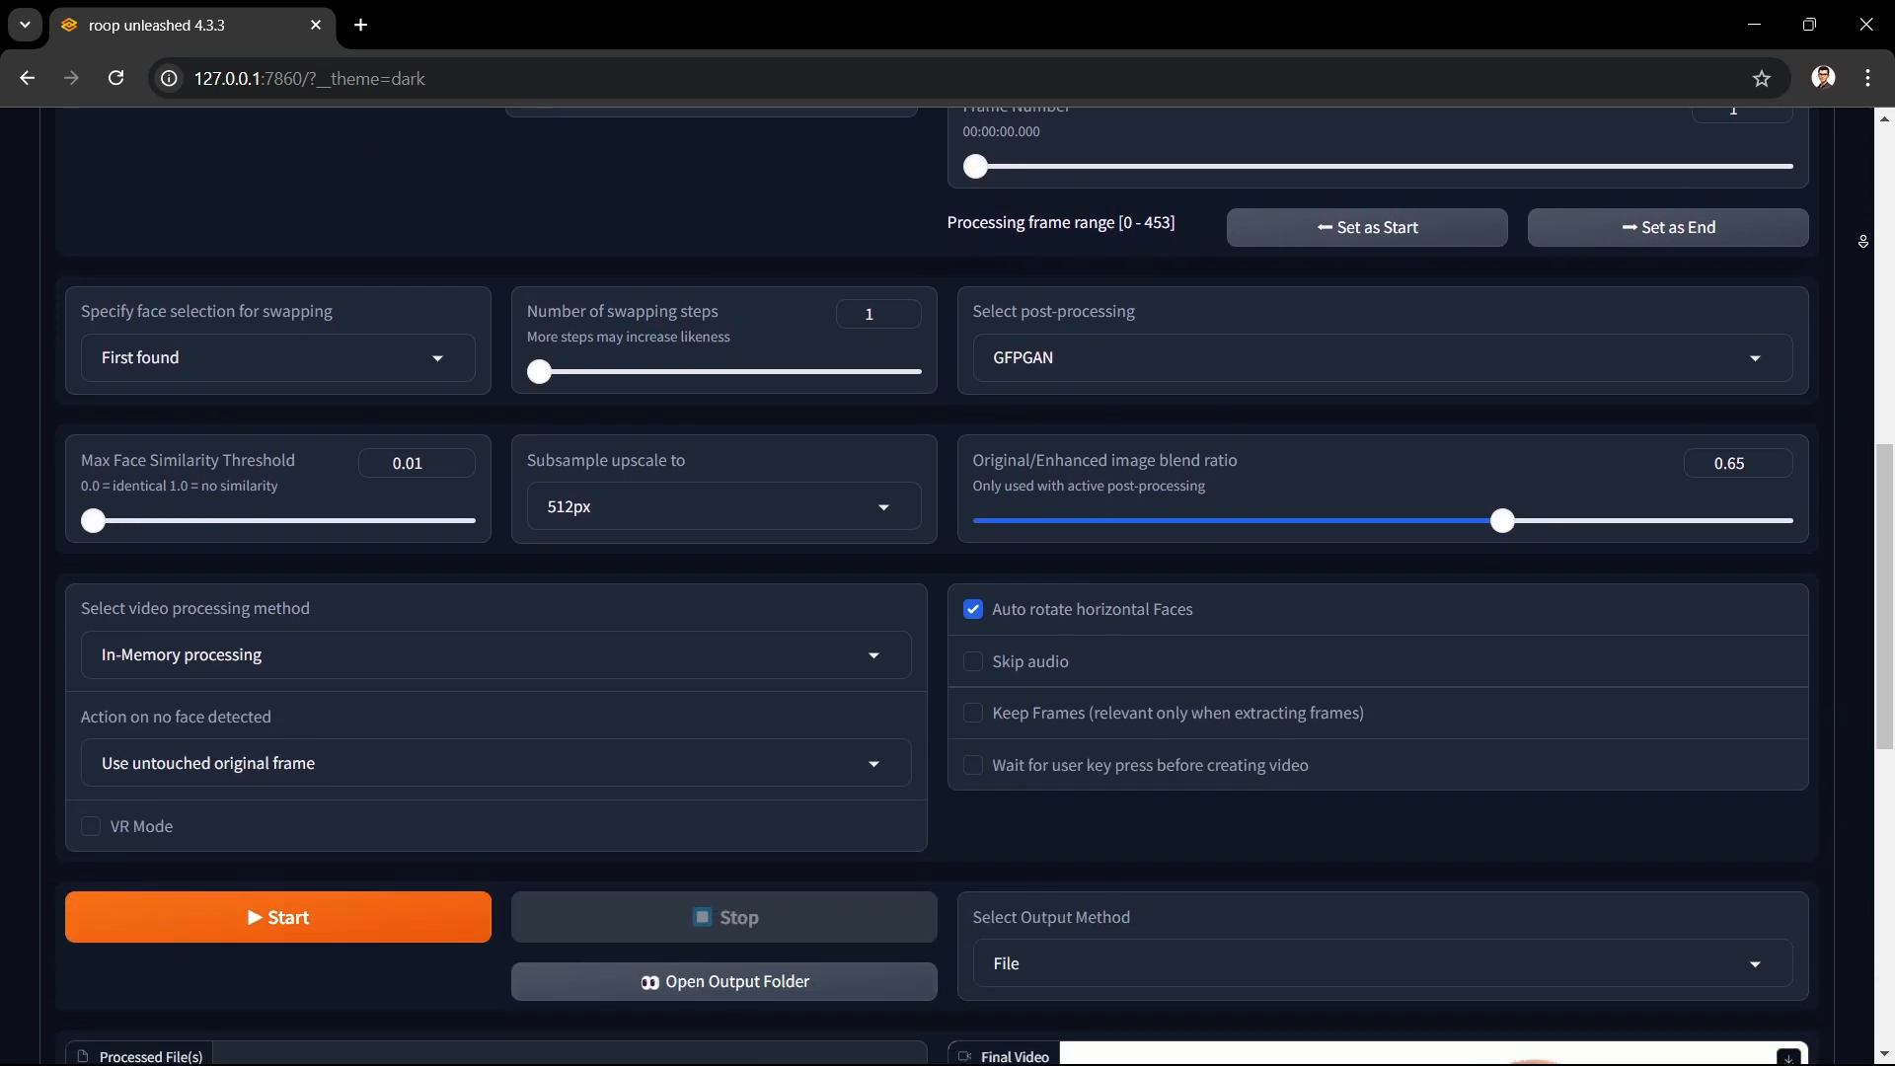
scroll(948, 592, "down", 2)
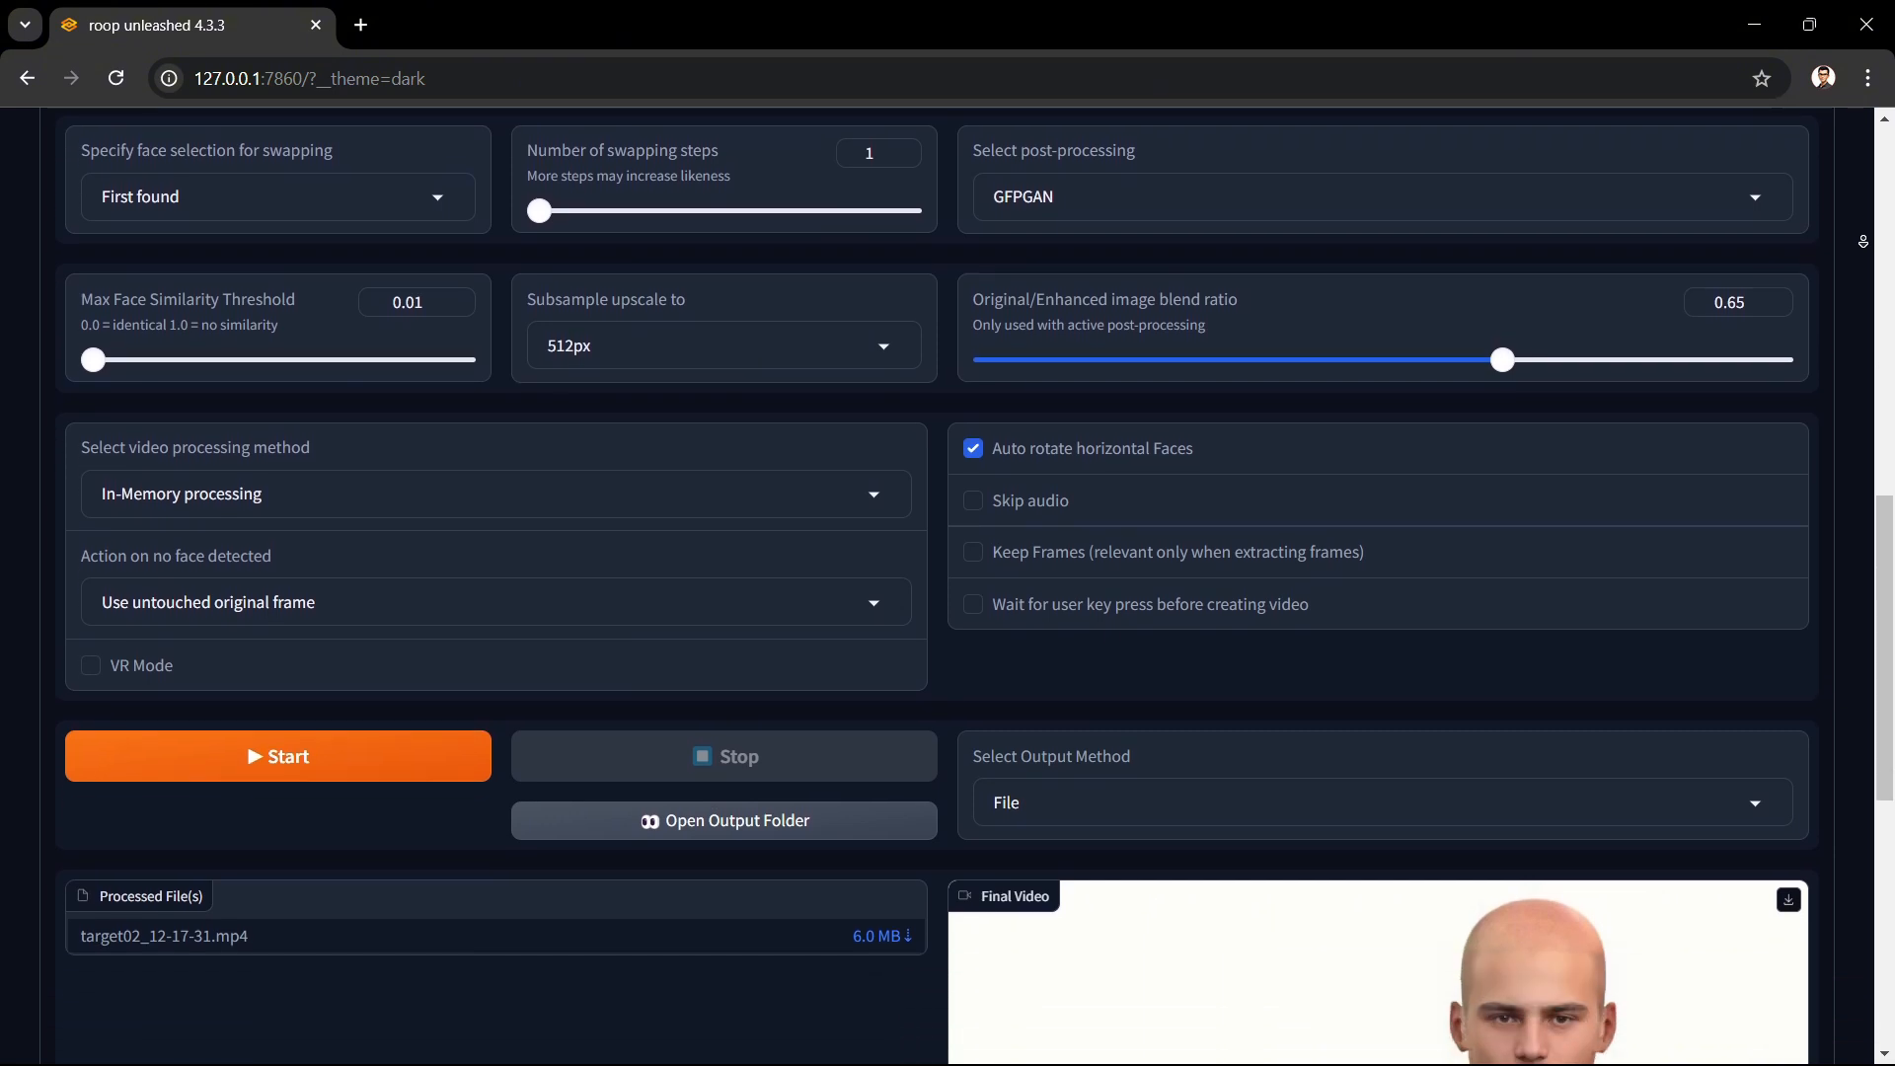
scroll(947, 593, "down", 2)
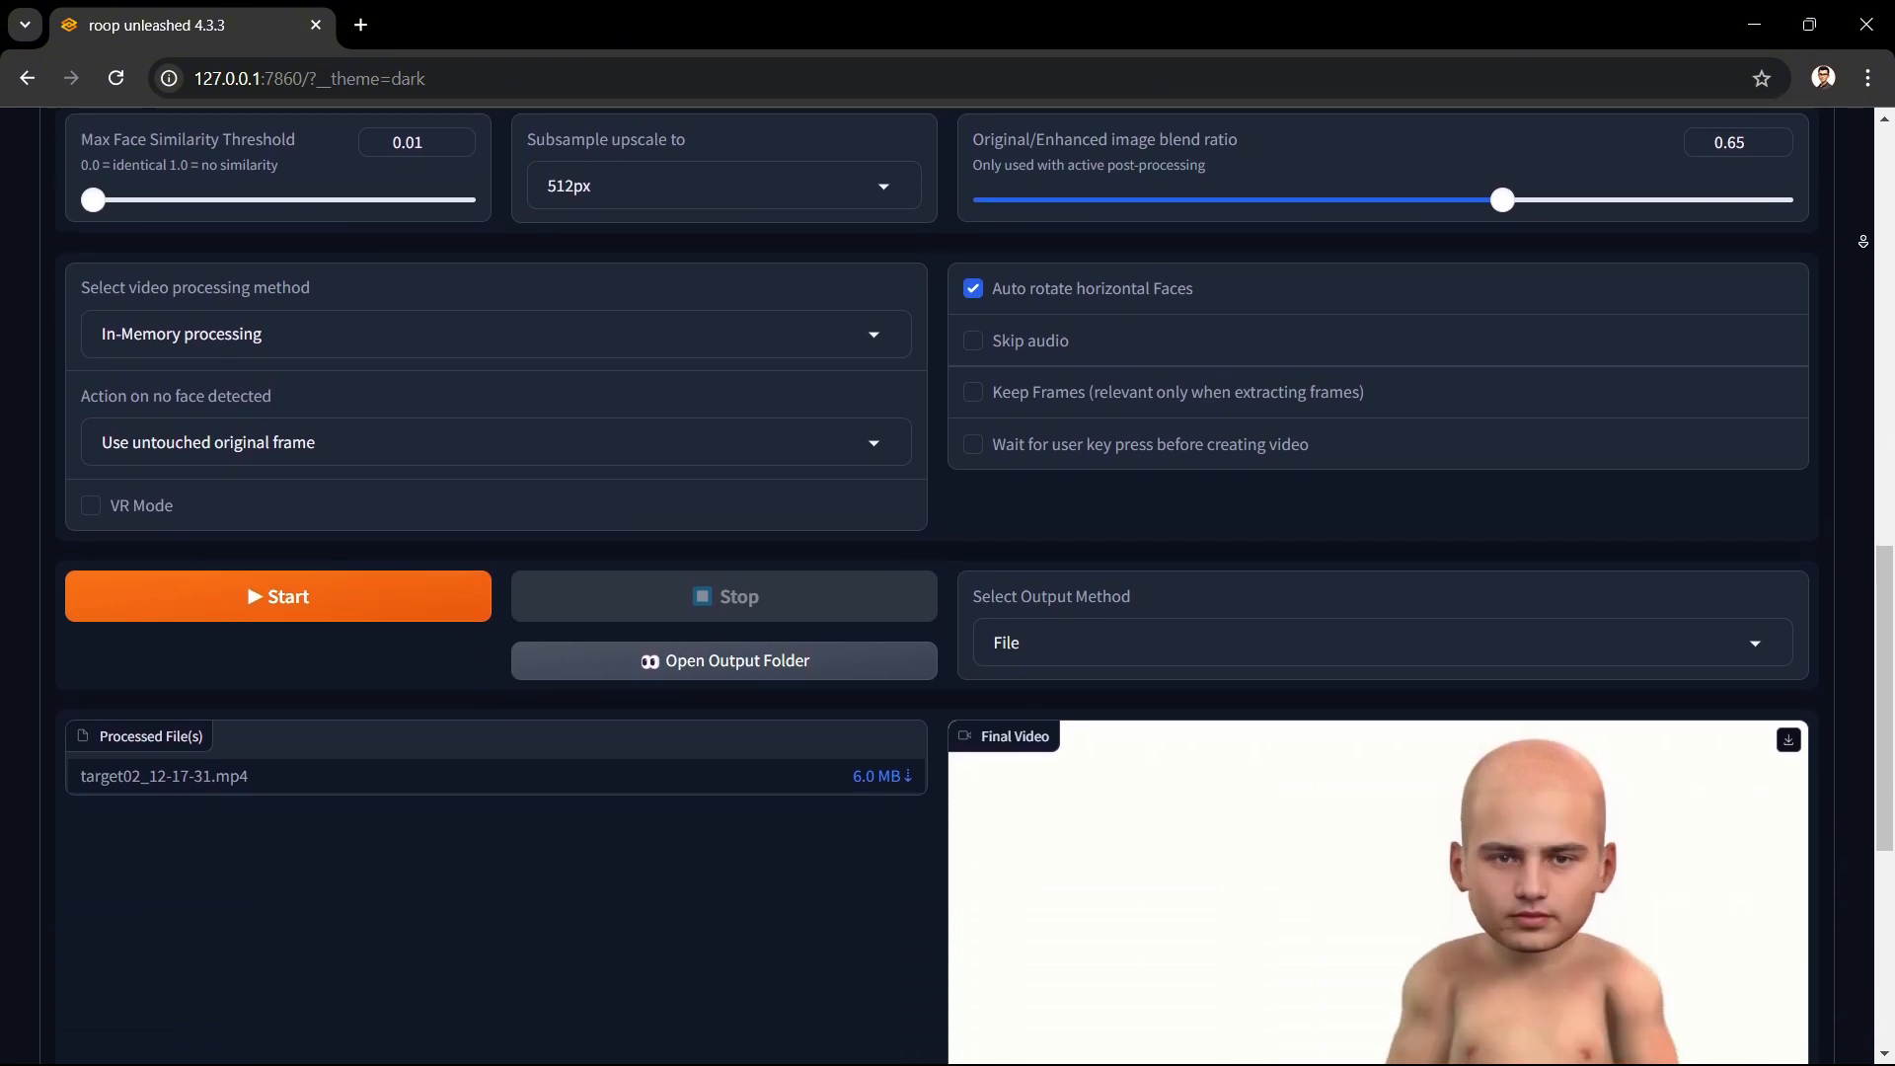
scroll(948, 593, "down", 2)
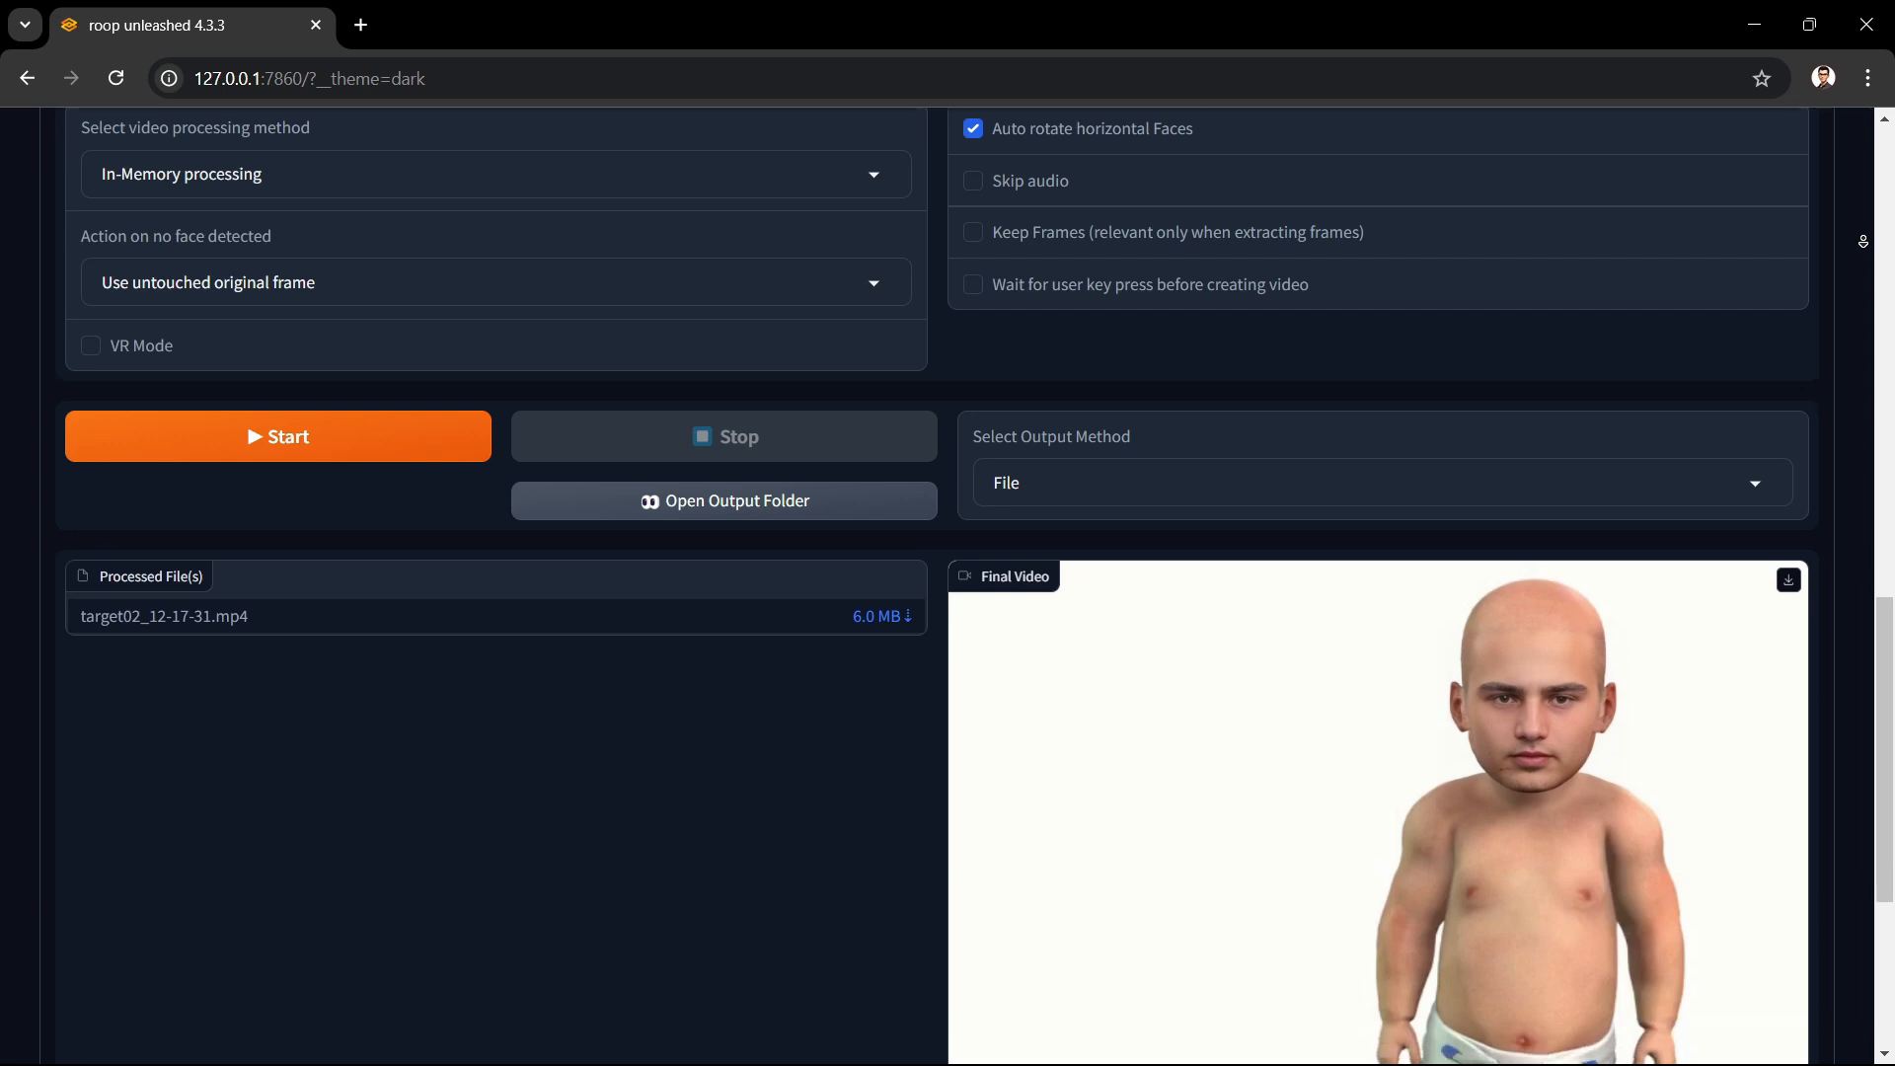
scroll(947, 592, "down", 2)
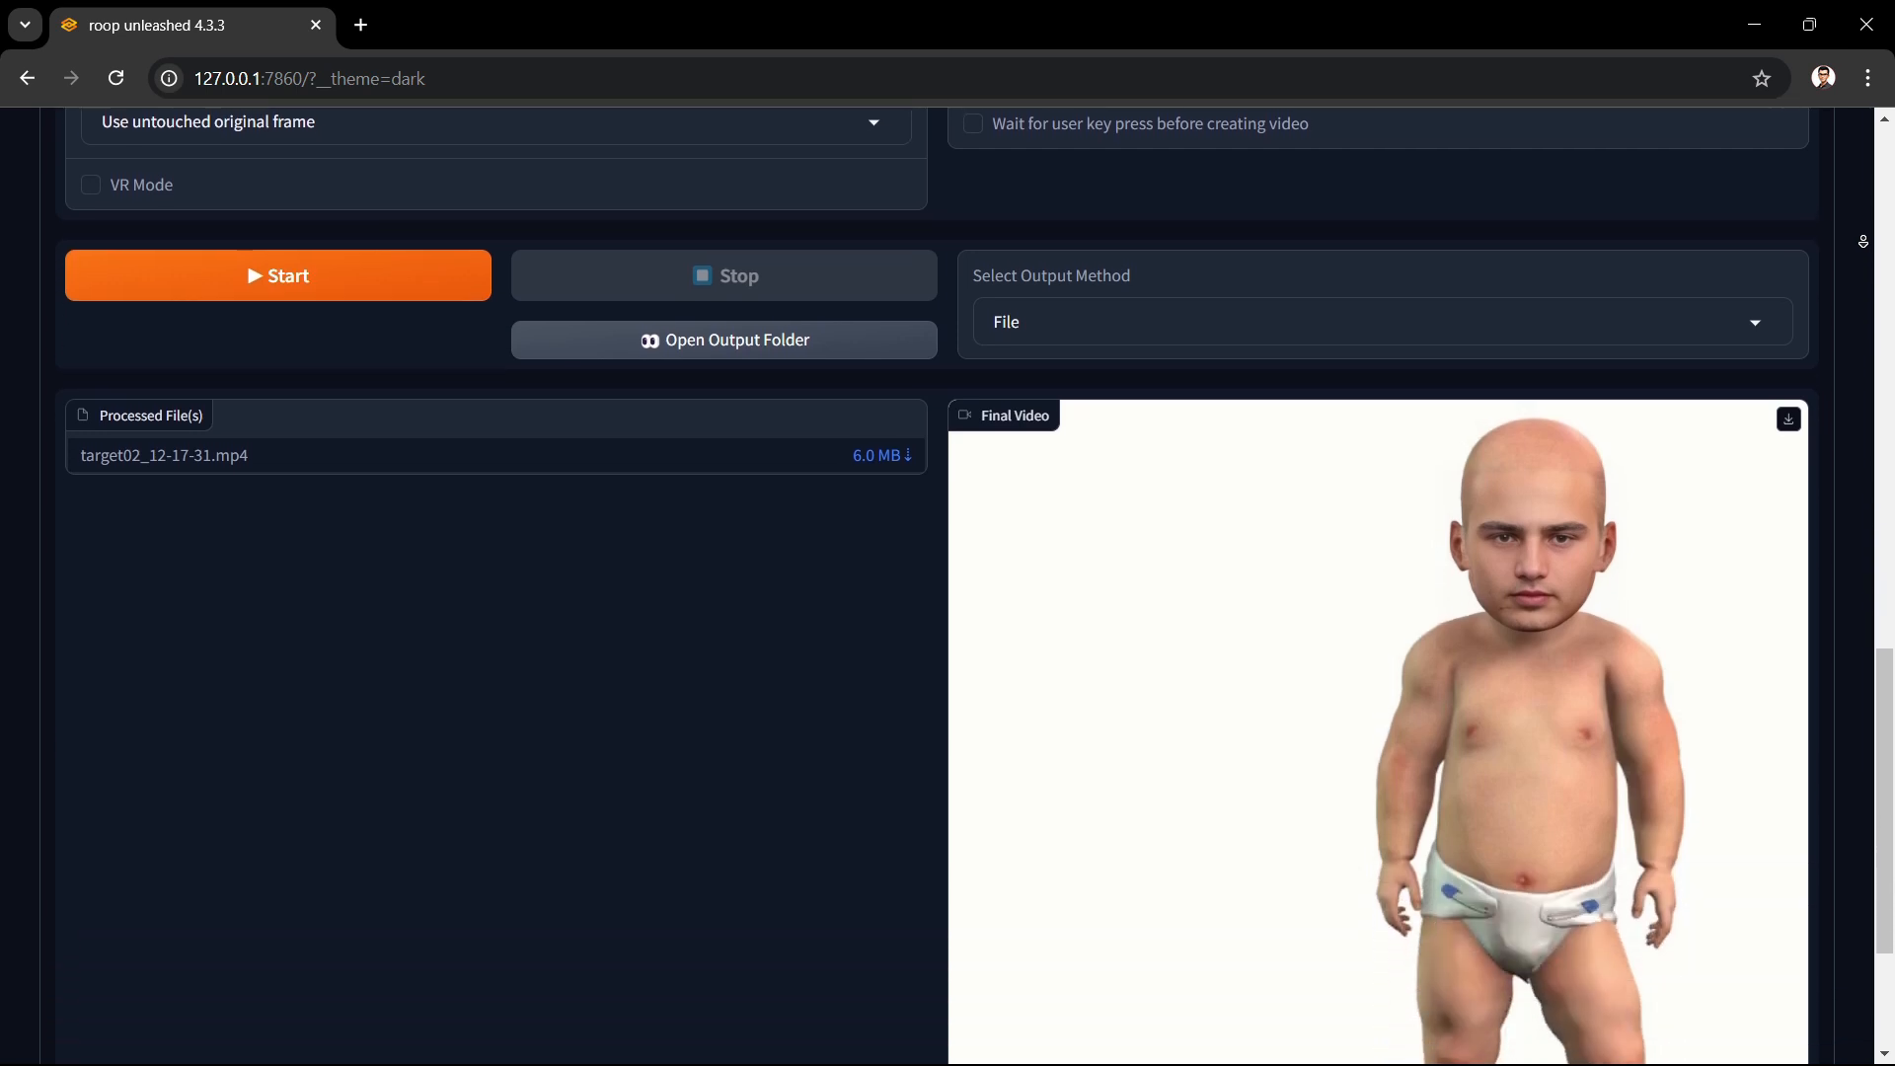
scroll(948, 593, "down", 2)
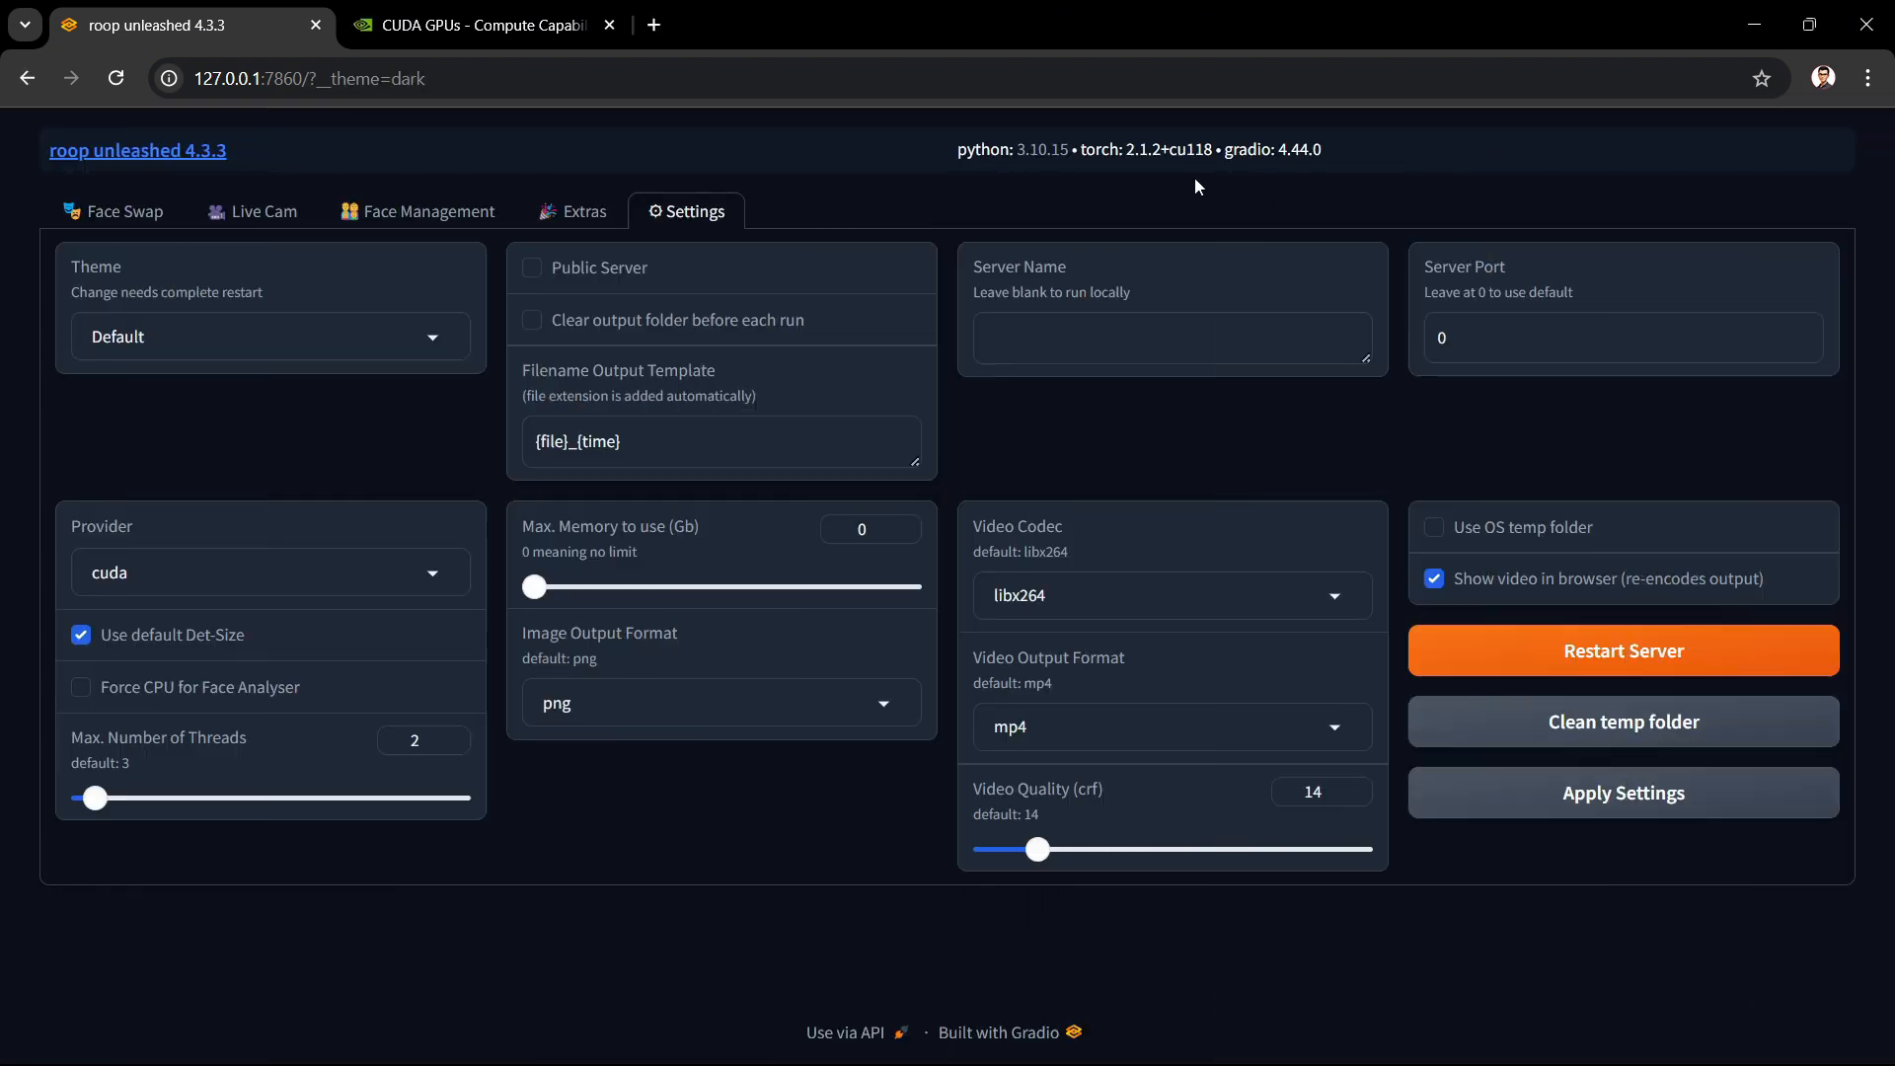
Step: Examine the torch version and the provider options in the settings, keeping cuda as the provider
left_click_drag(1214, 150, 1170, 150)
left_click(713, 212)
left_click(352, 524)
left_click(57, 583)
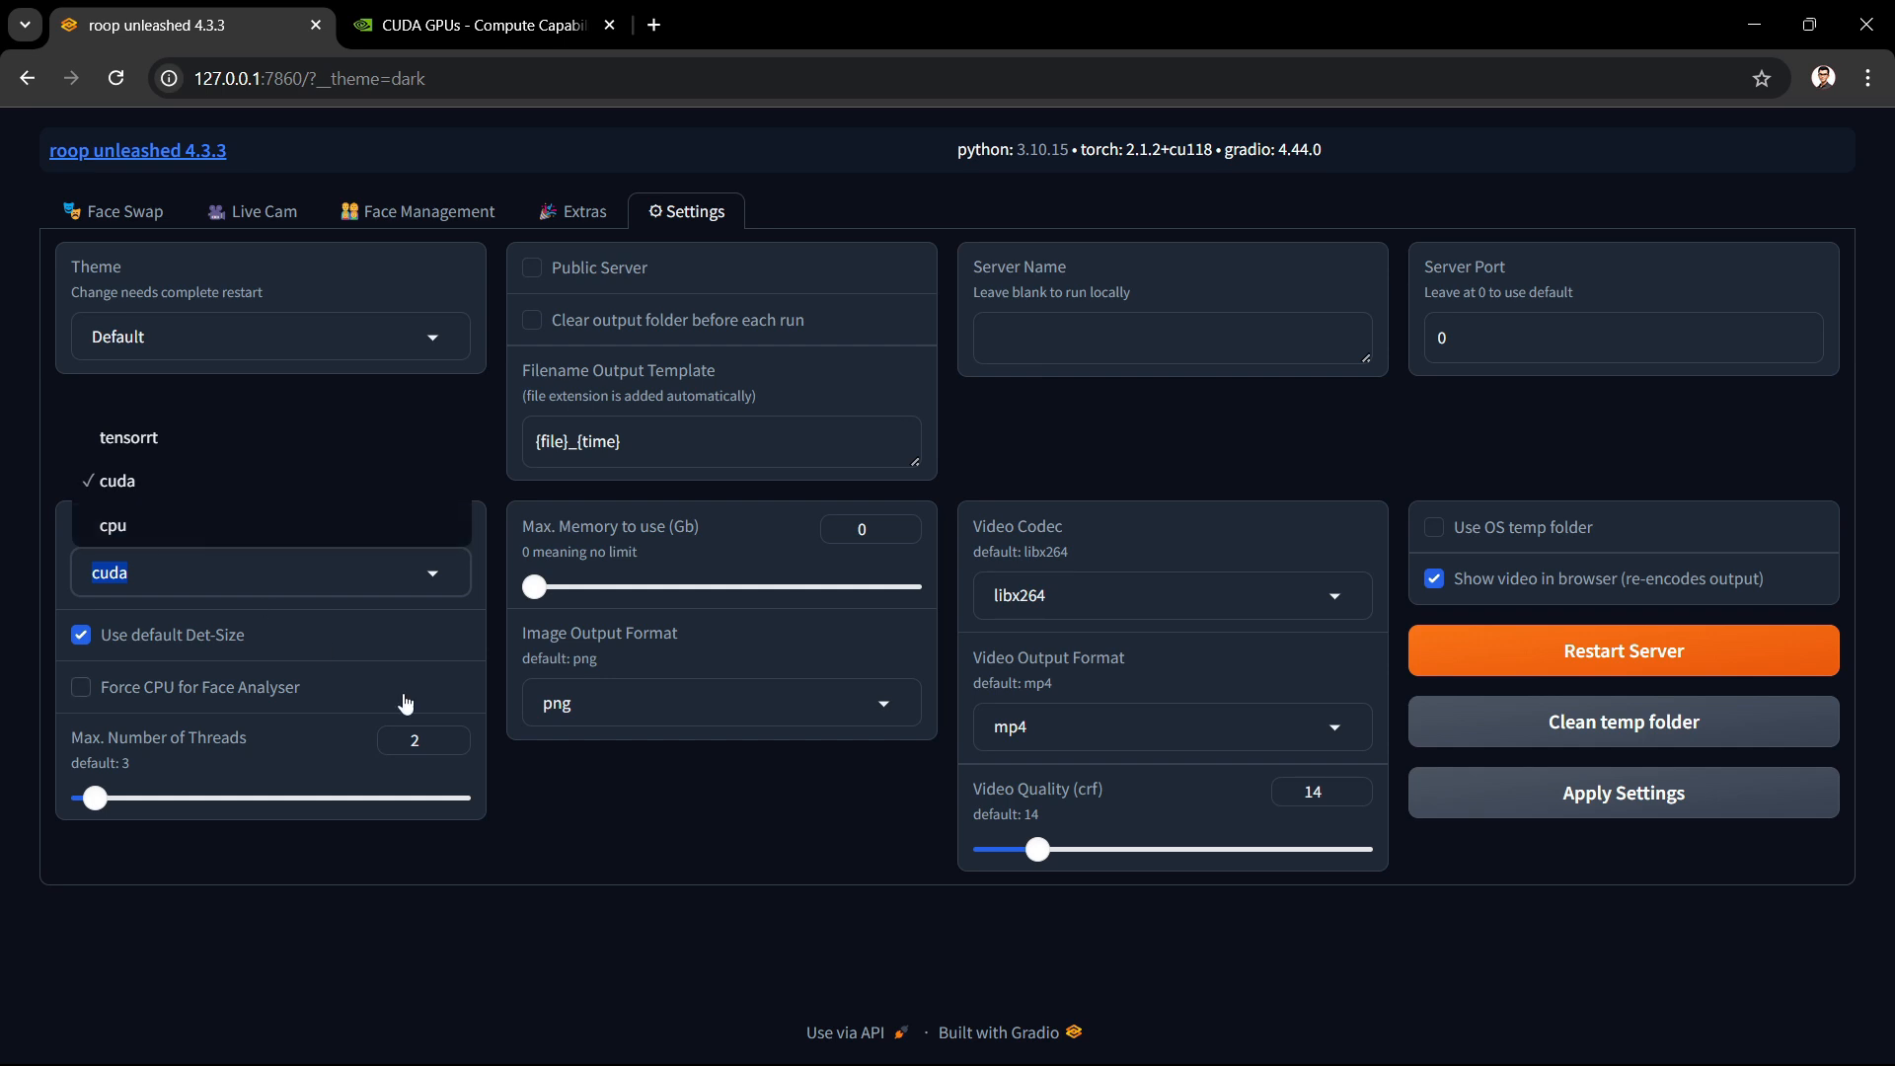
left_click(634, 778)
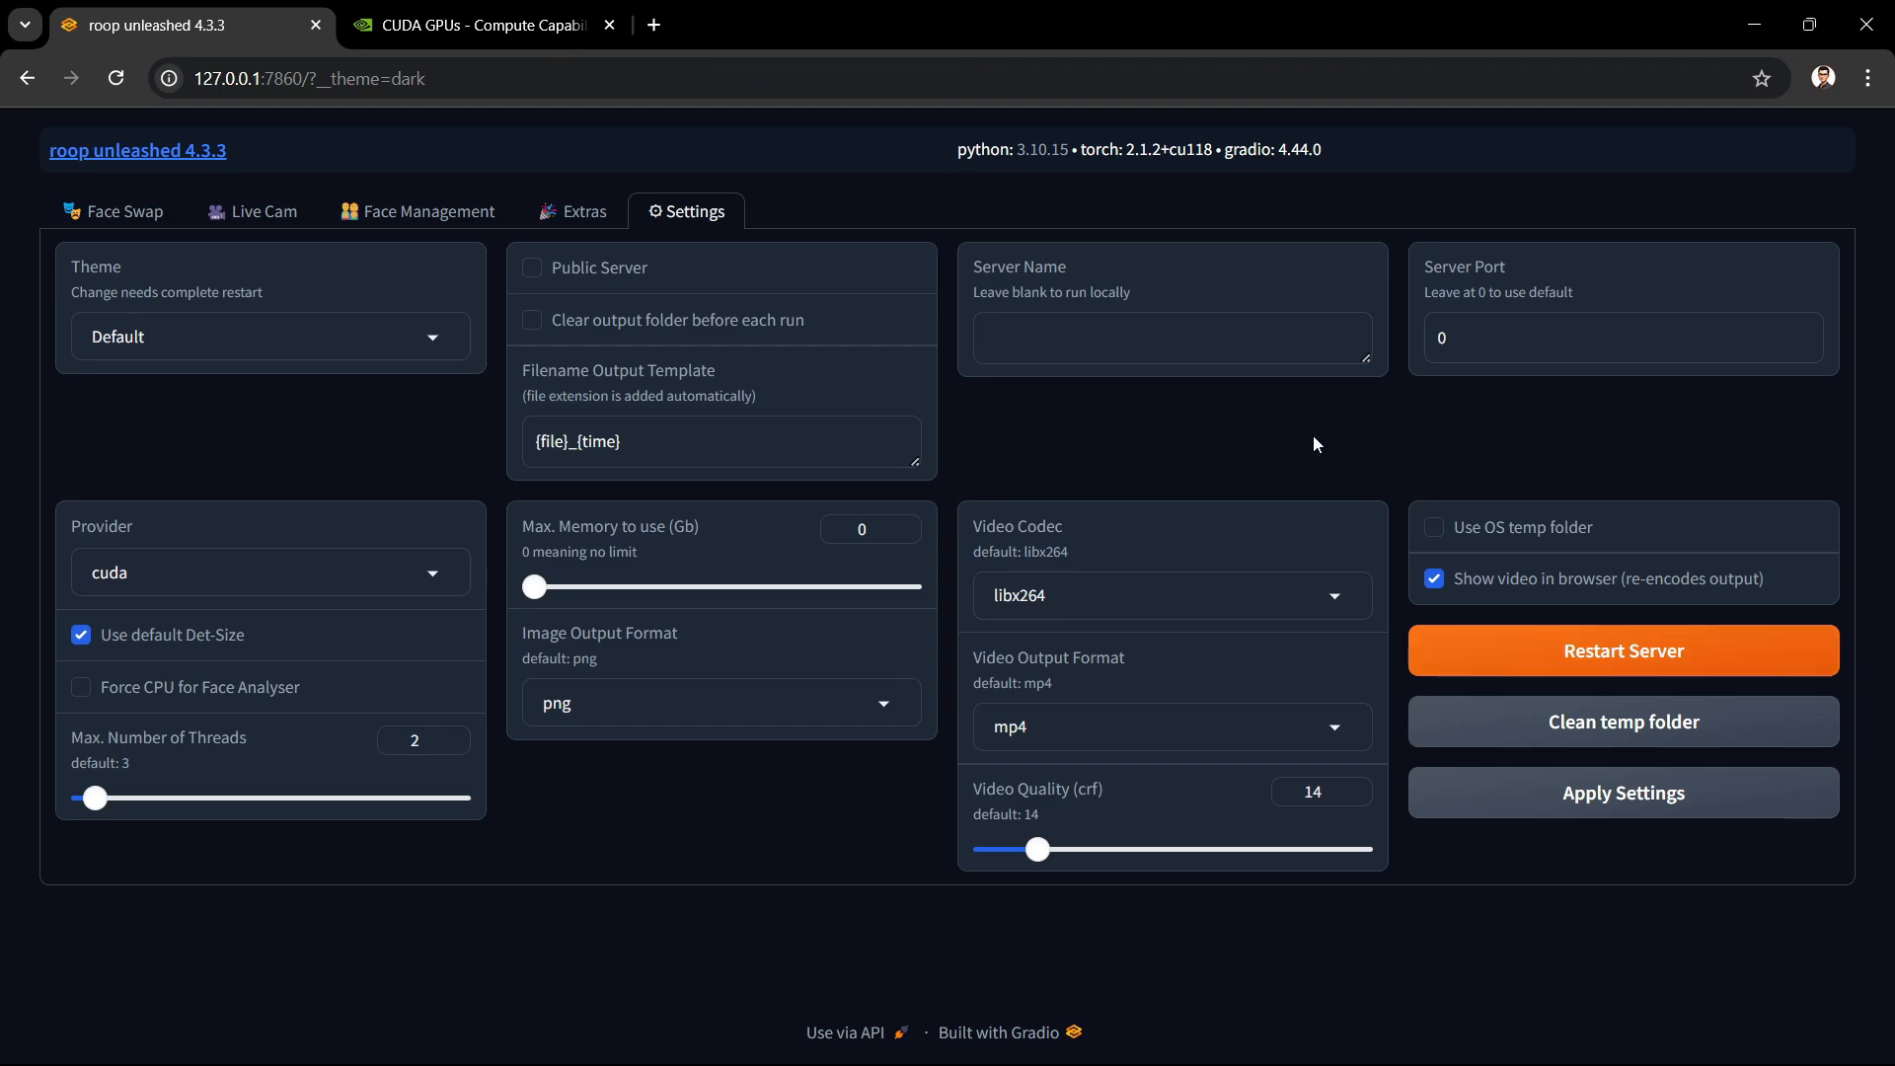
Step: Look up the compute capability table for CUDA-Enabled GeForce and TITAN Products on the NVIDIA Developer page
left_click(546, 26)
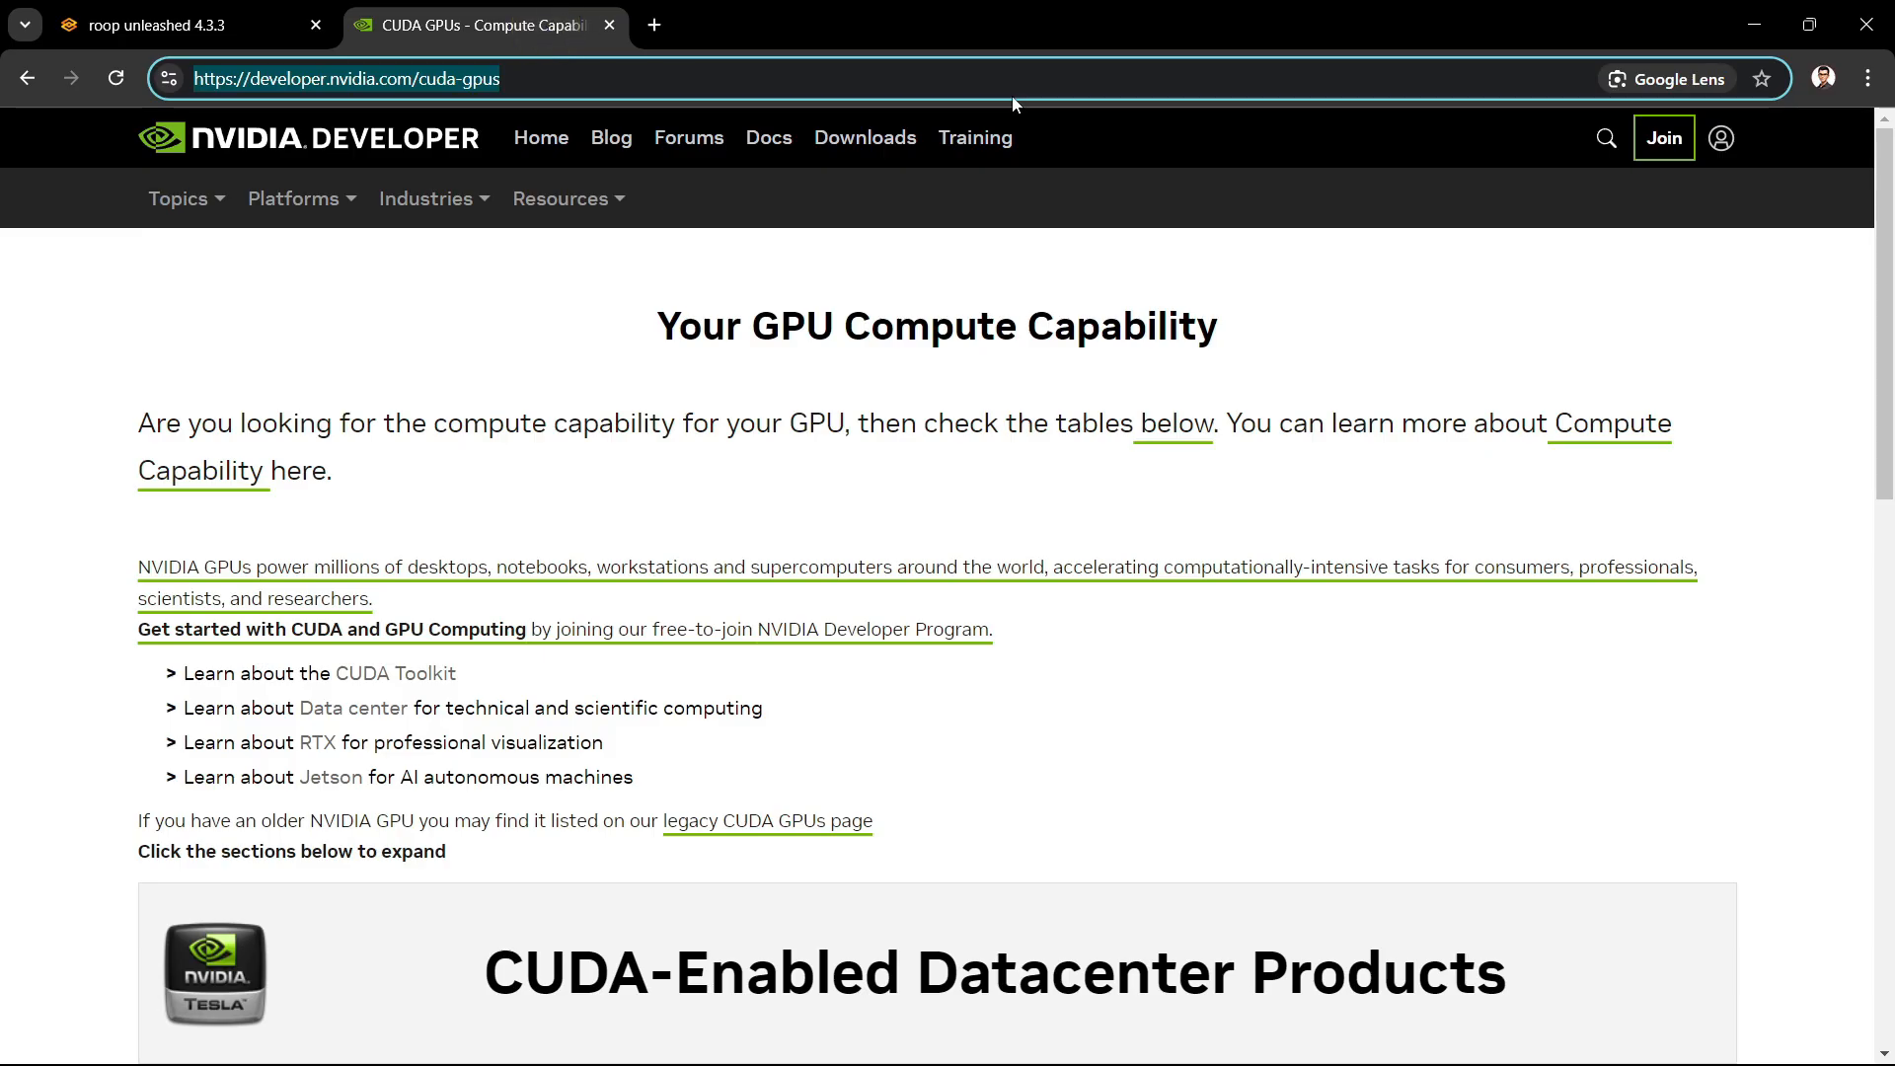
left_click_drag(1889, 255, 1886, 592)
left_click(1611, 686)
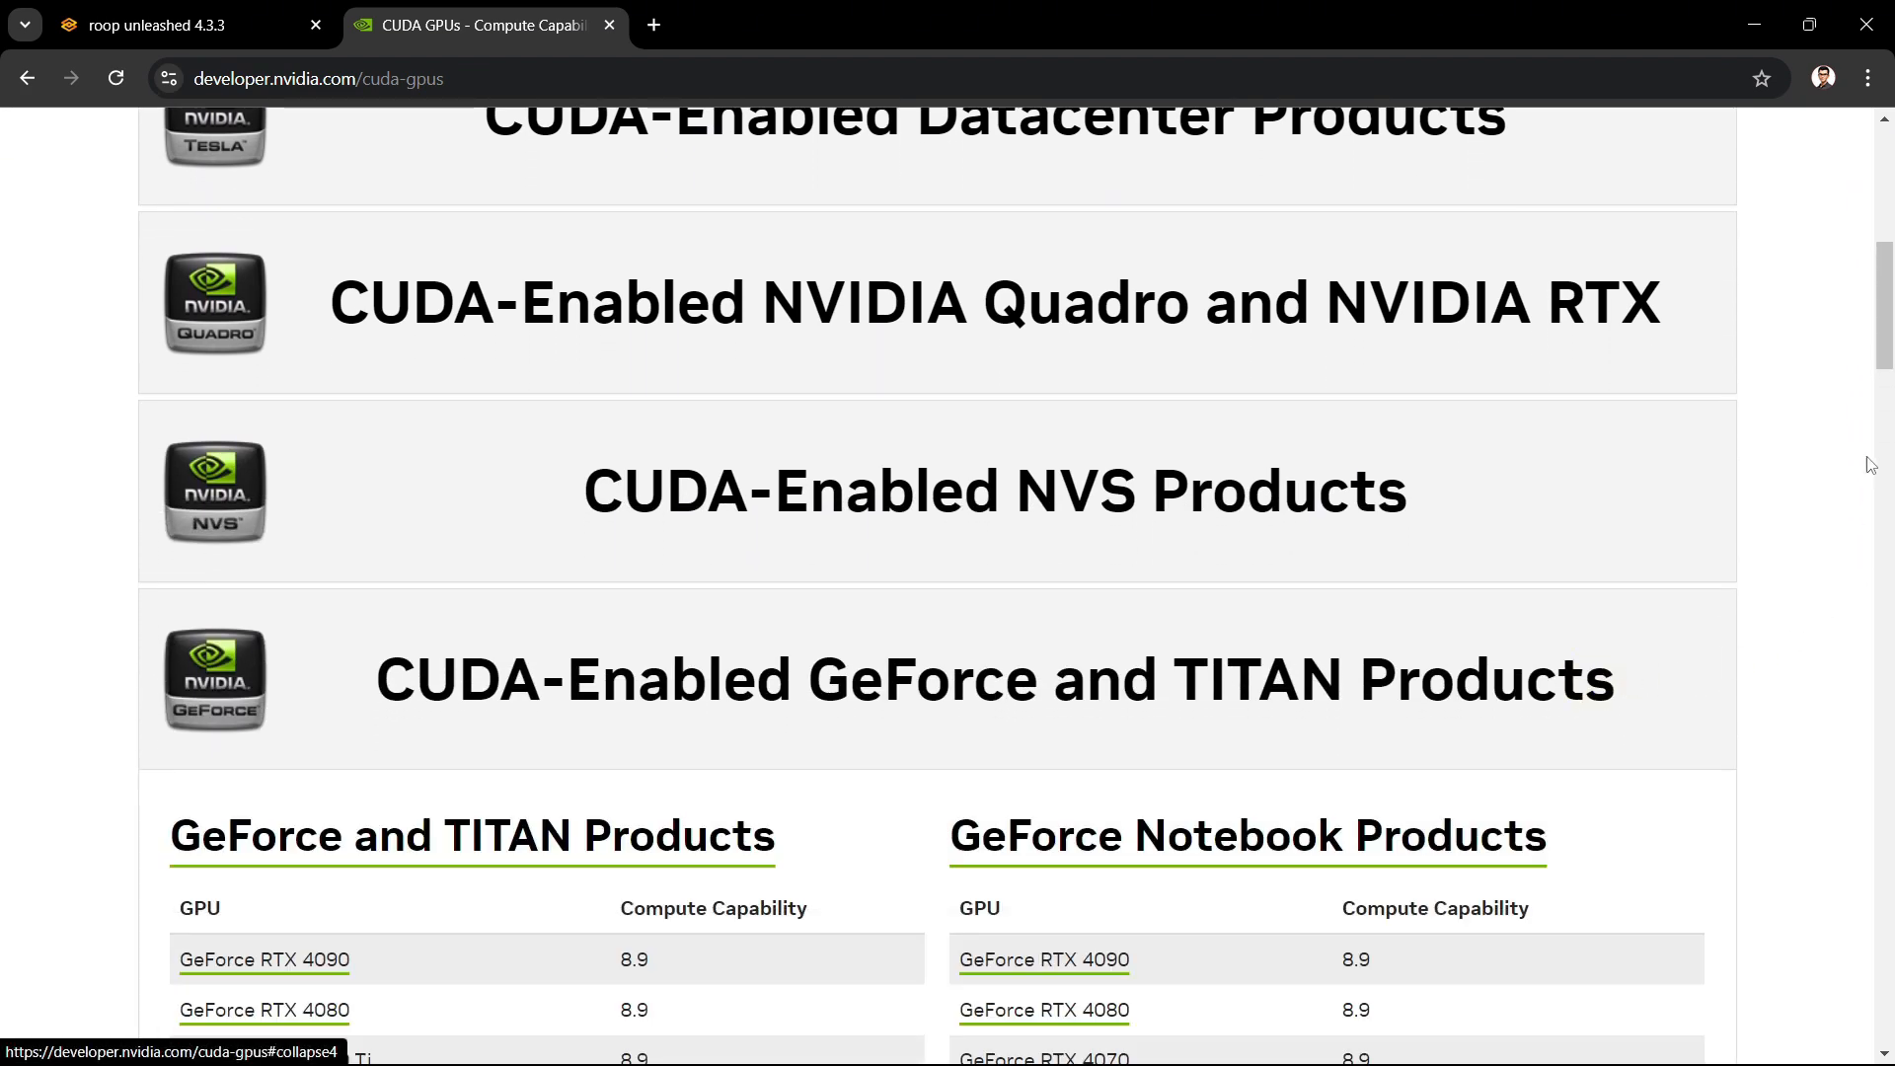
left_click_drag(1888, 286, 1889, 371)
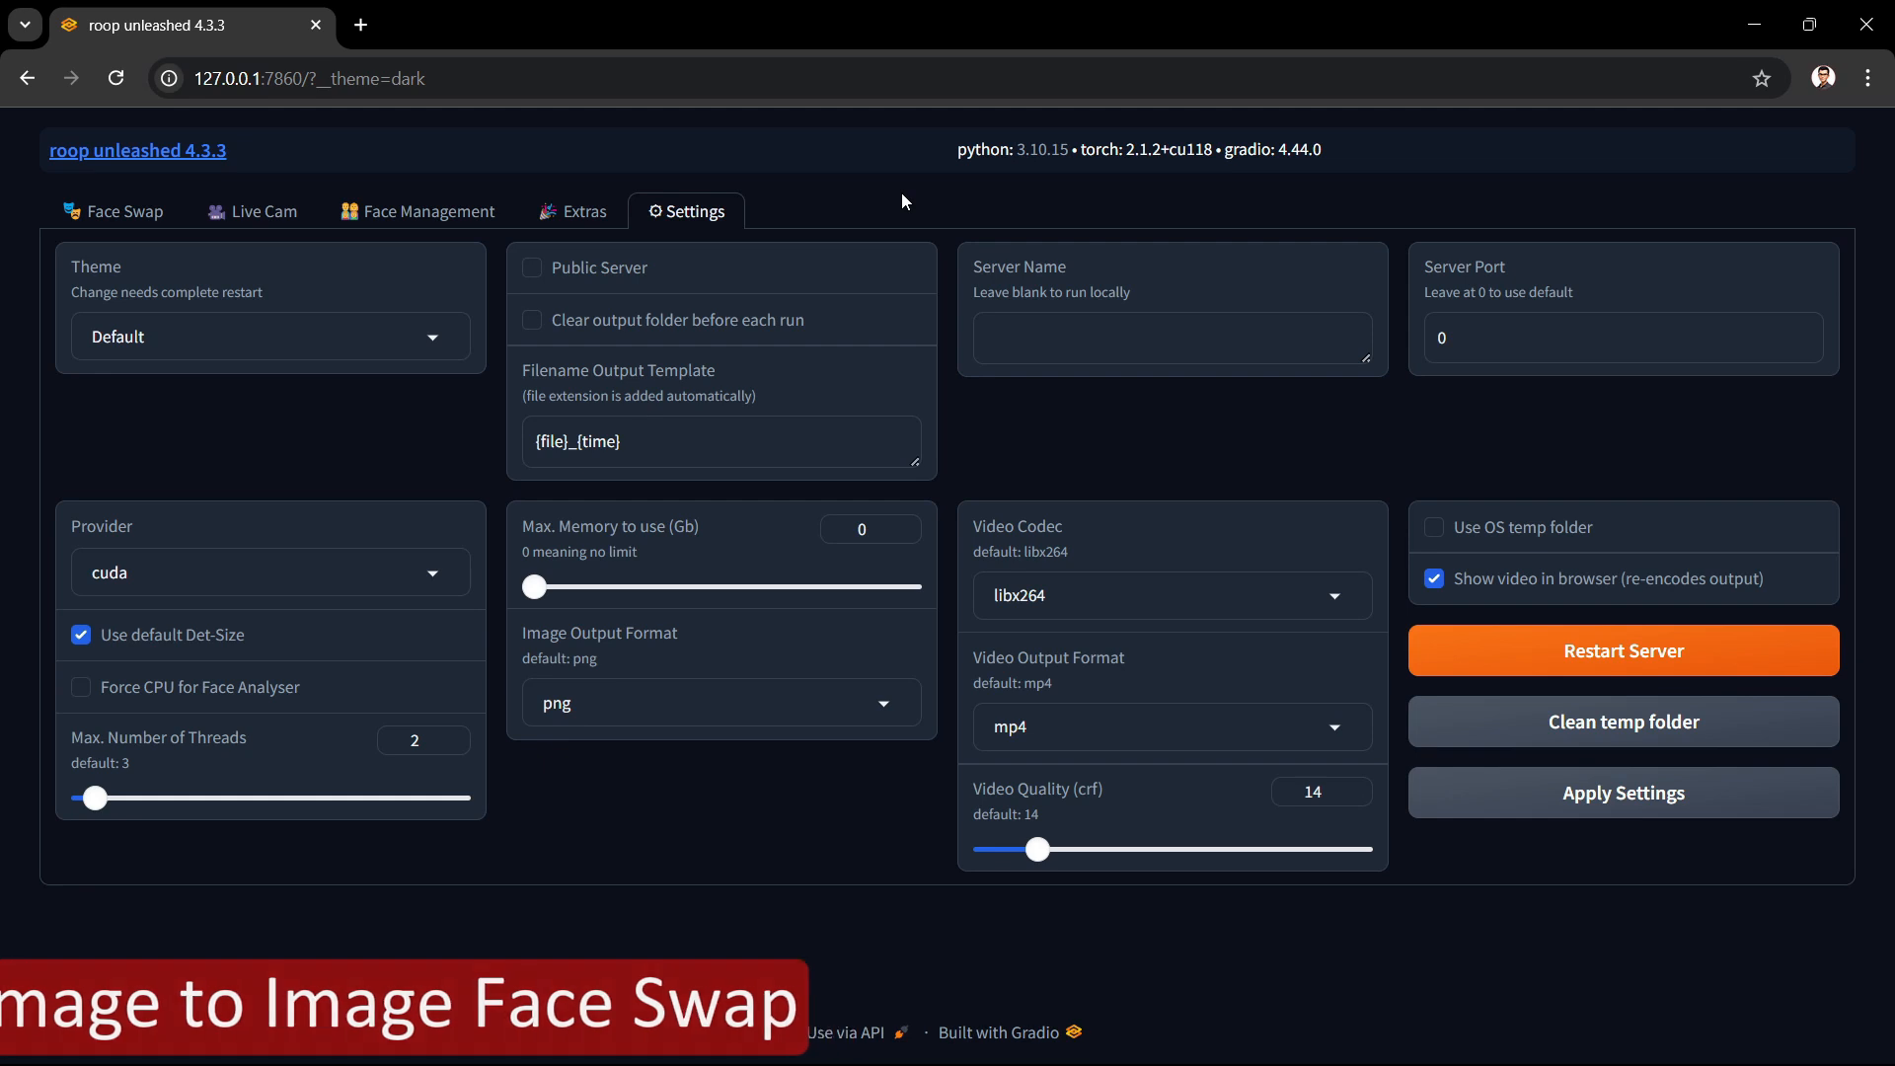
Step: Add face01.png from the Foxton (E:) drive as the source image for the face swap
left_click(170, 215)
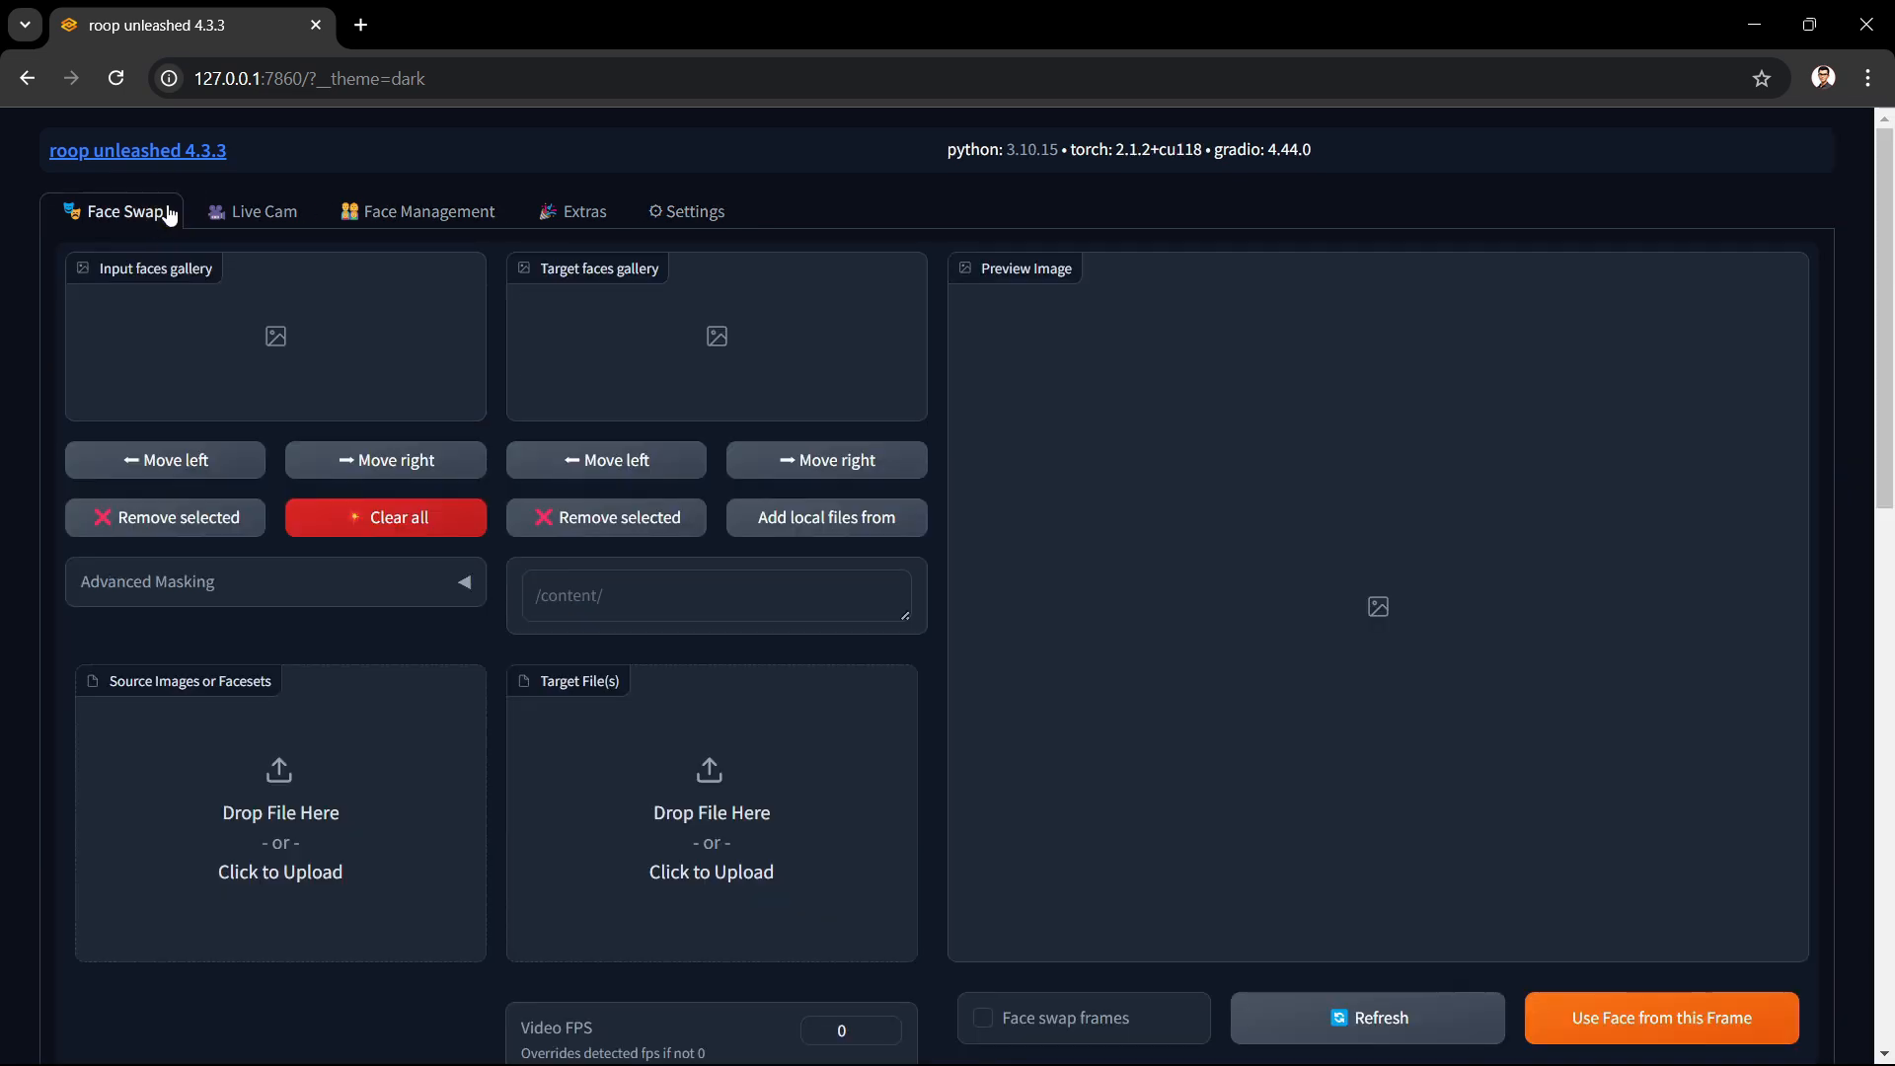
left_click_drag(1886, 301, 1886, 400)
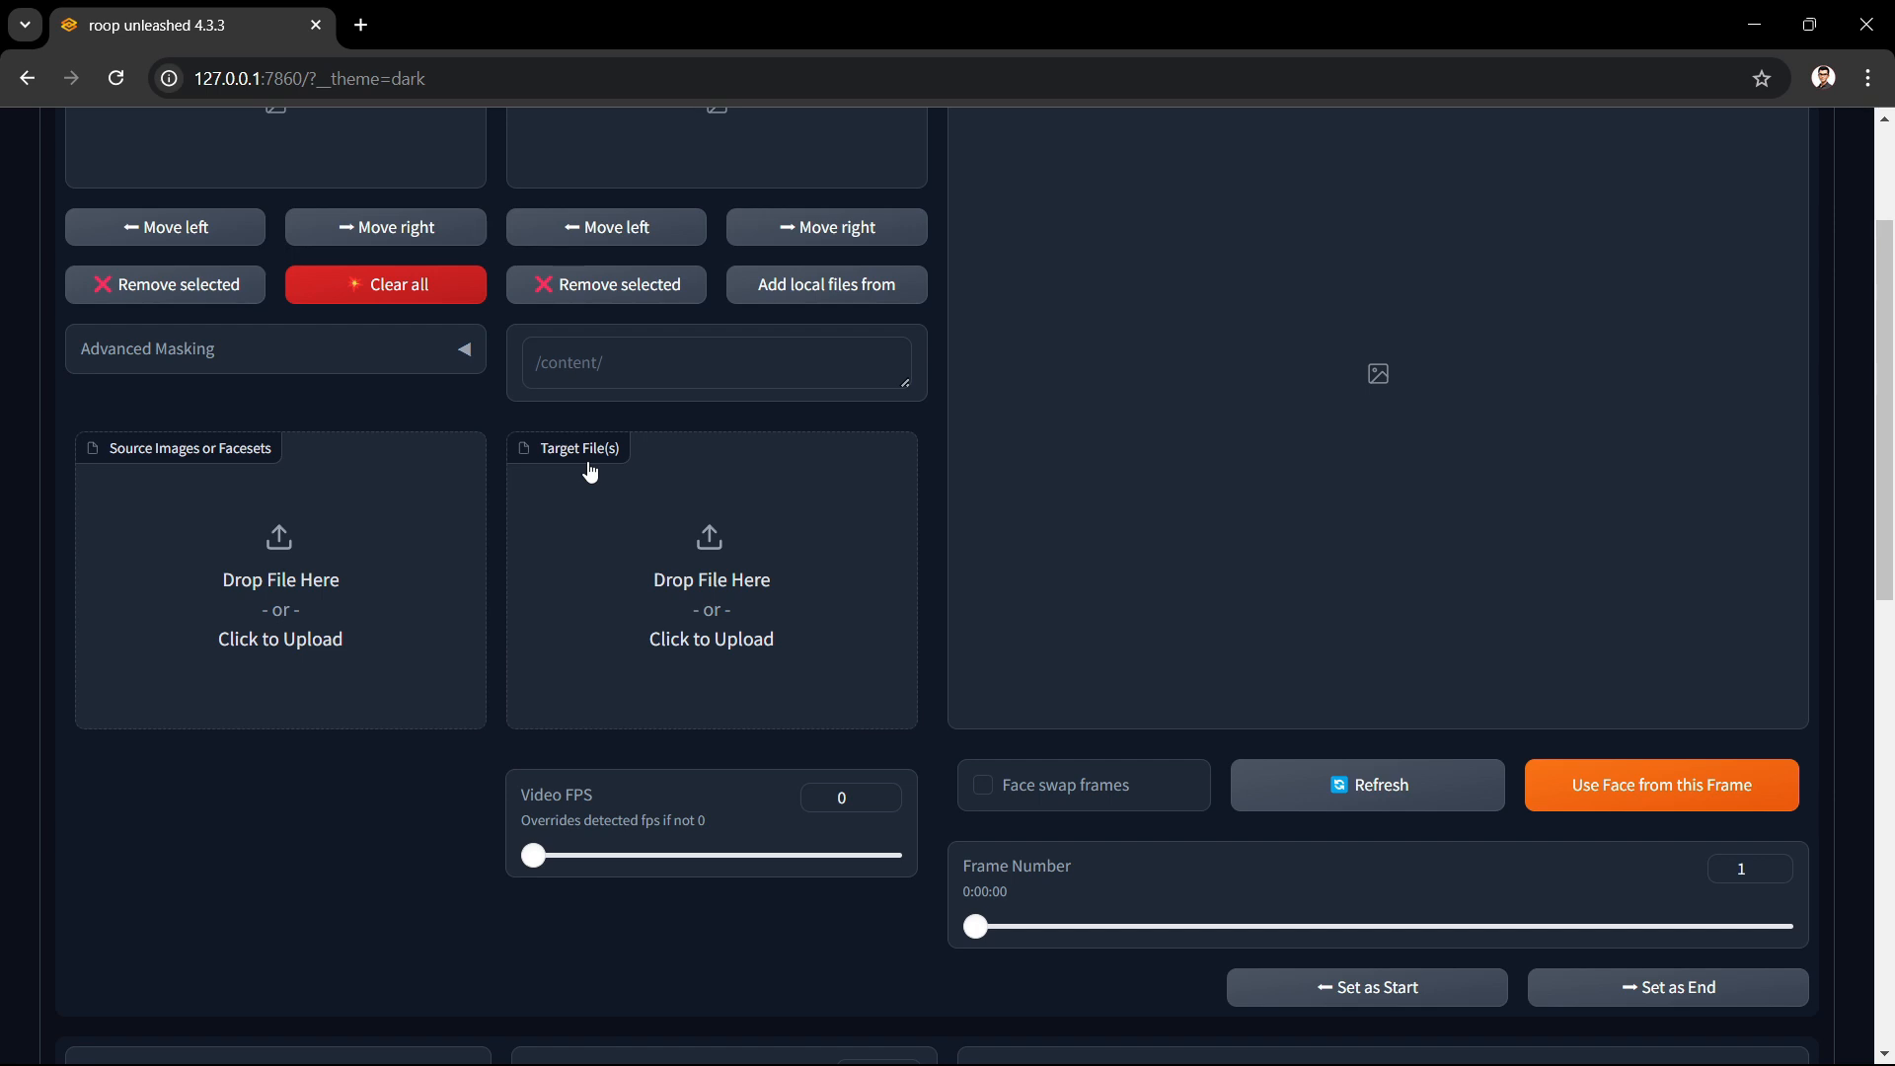
mouse_move(849, 1044)
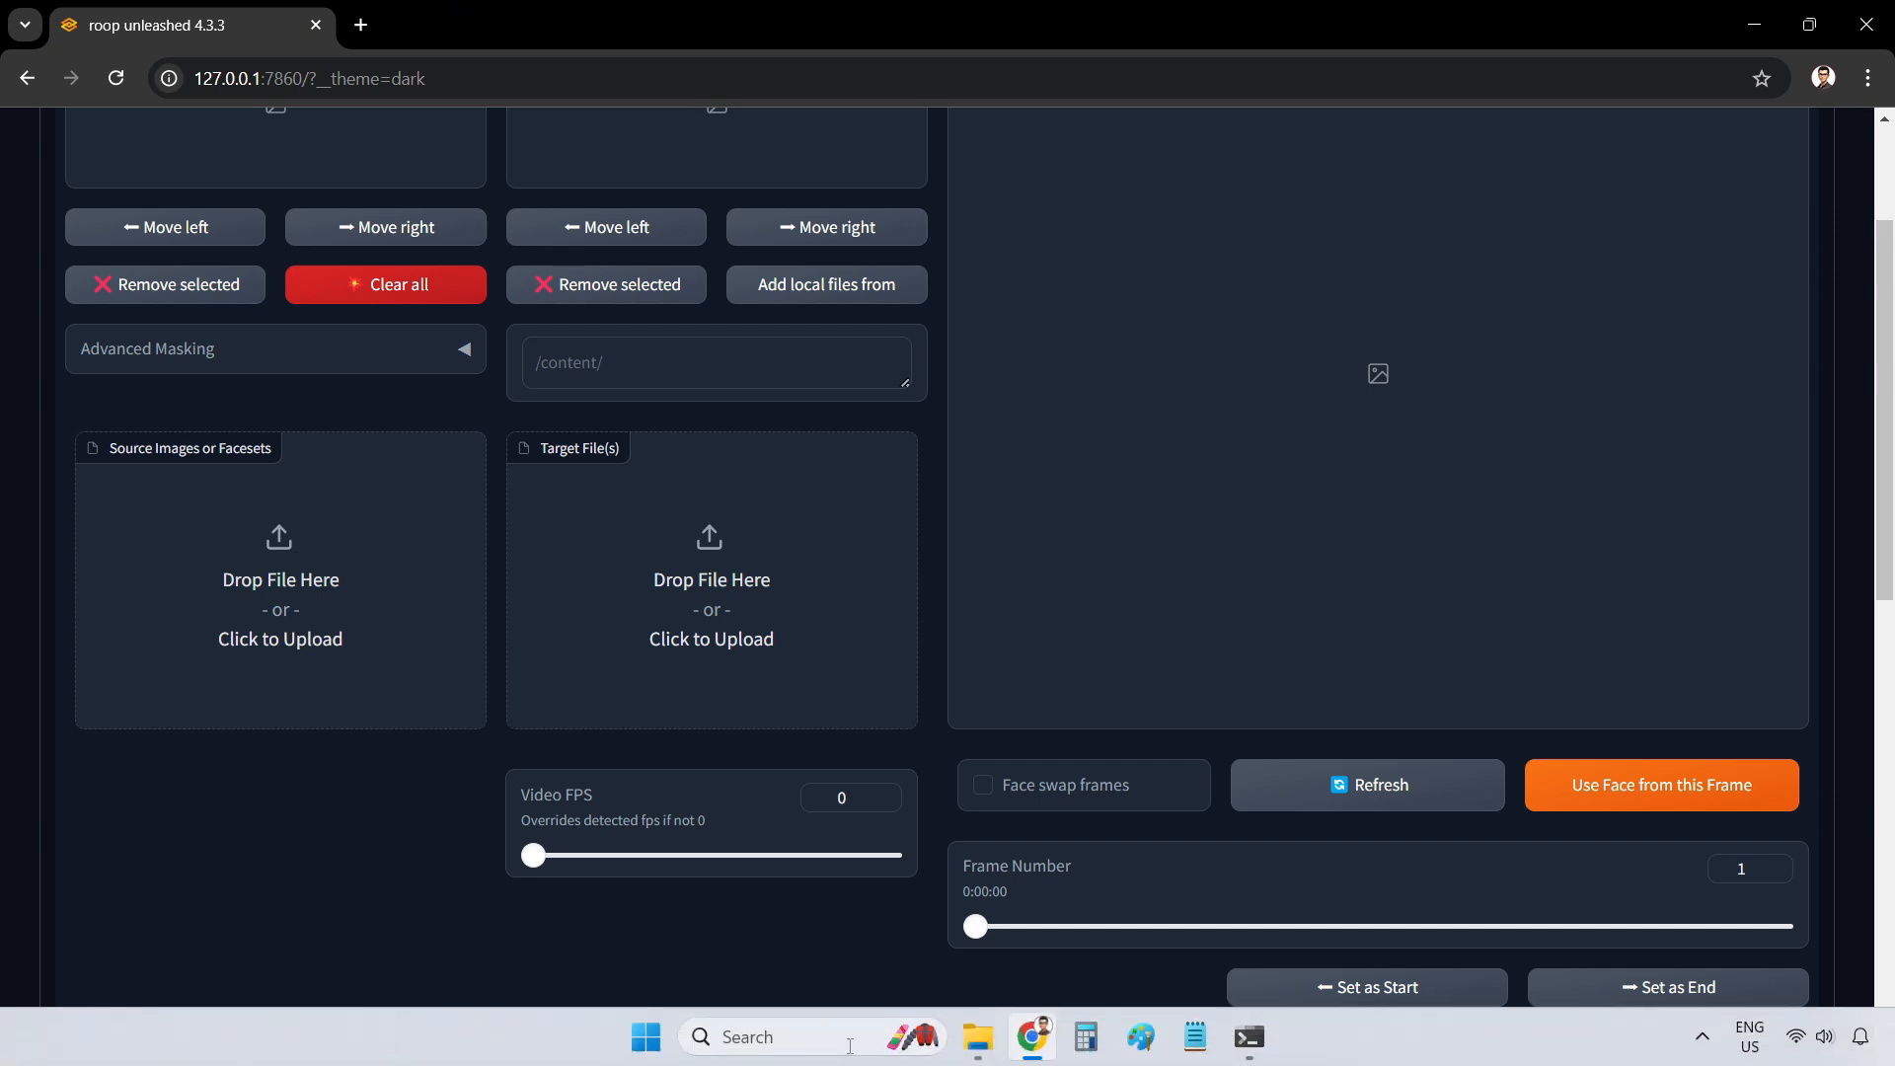
left_click(978, 1036)
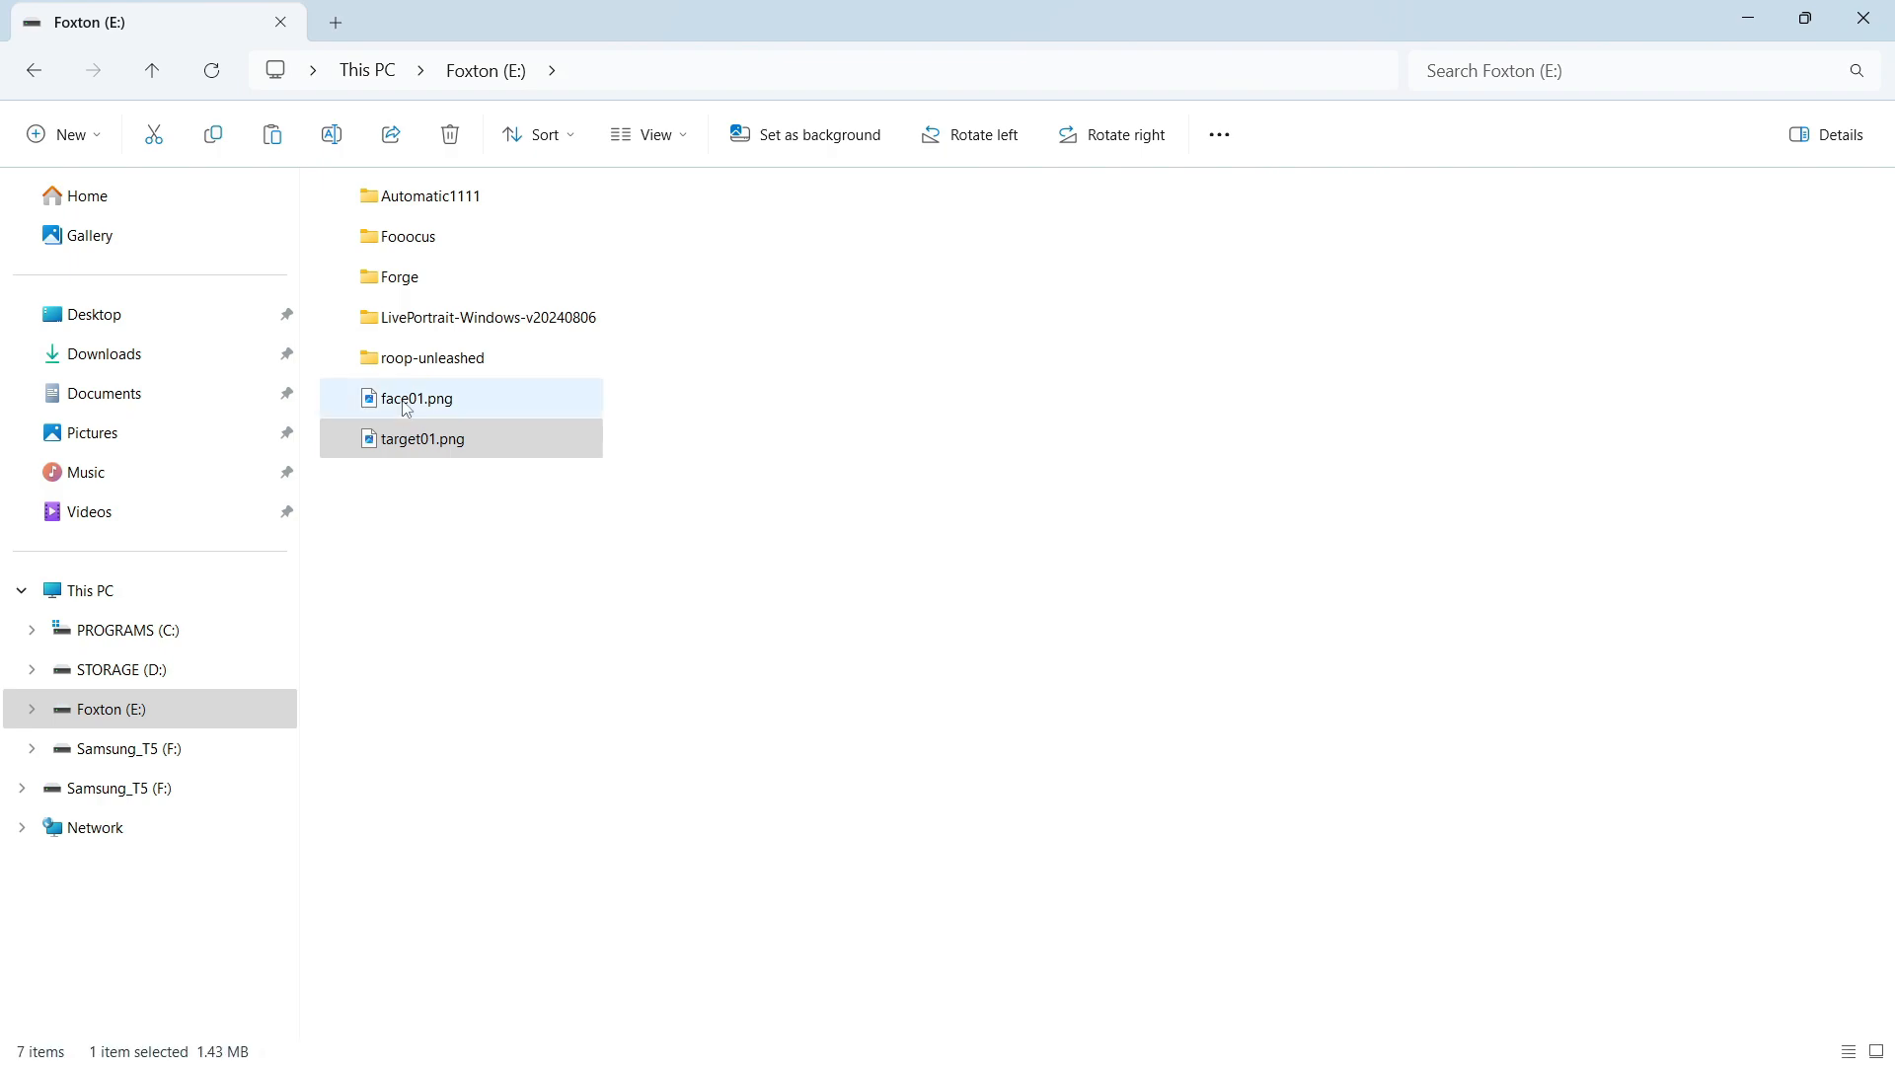
left_click_drag(406, 409, 346, 605)
scroll(934, 655, "up", 3)
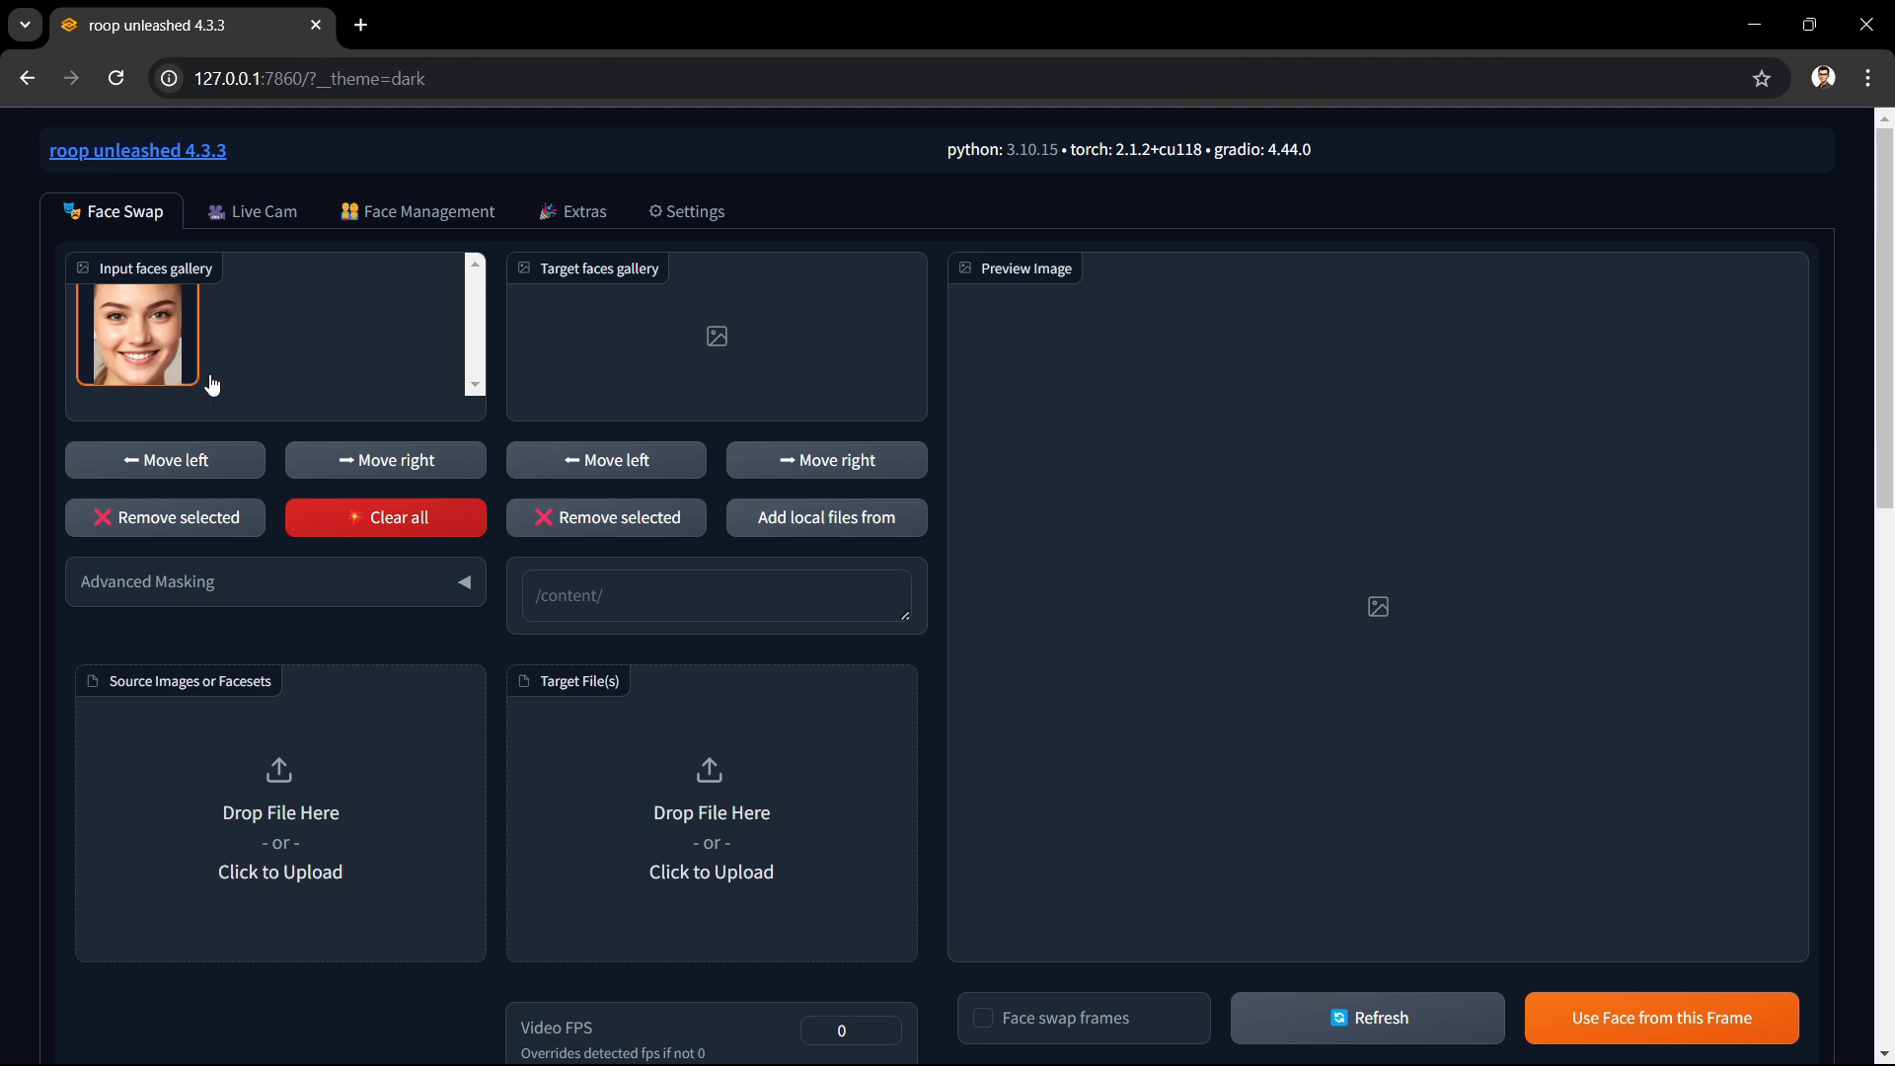
Step: Review the face selection options for swapping, keeping First found
scroll(286, 434, "down", 5)
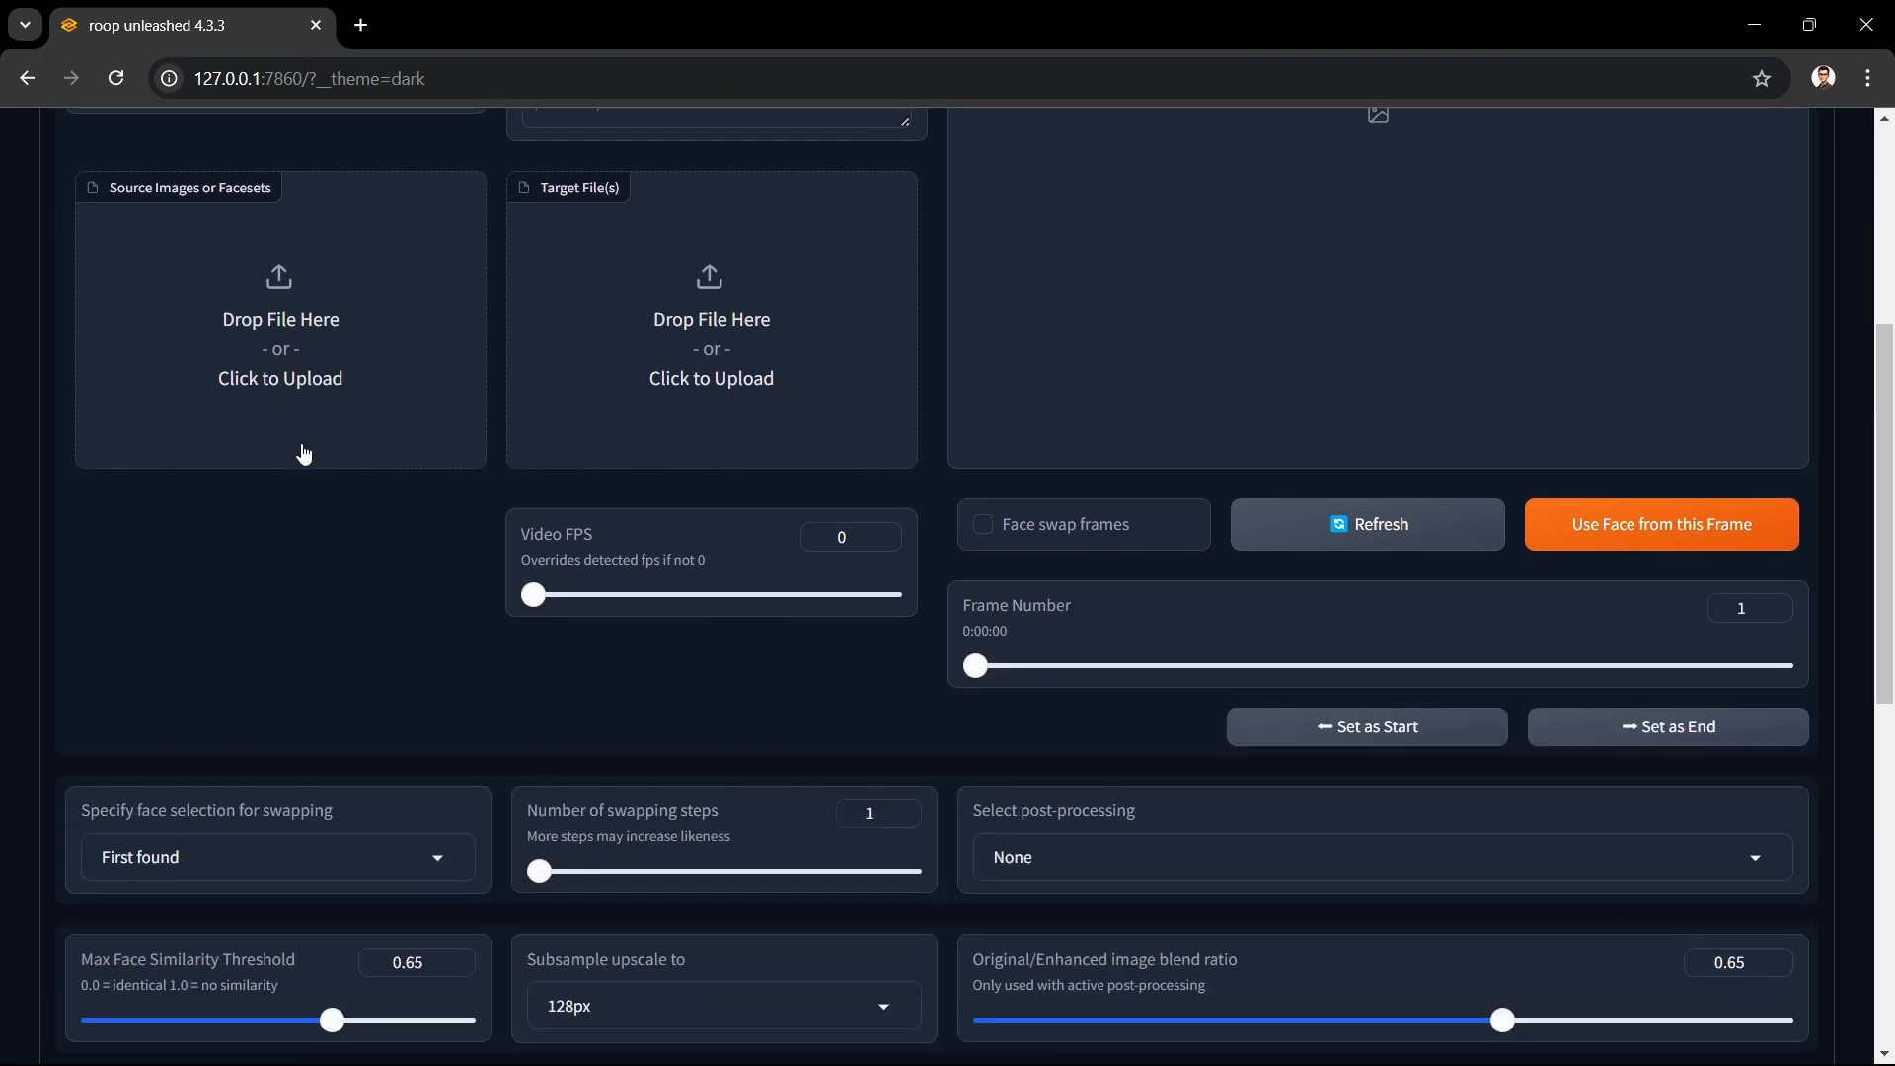
scroll(304, 454, "down", 4)
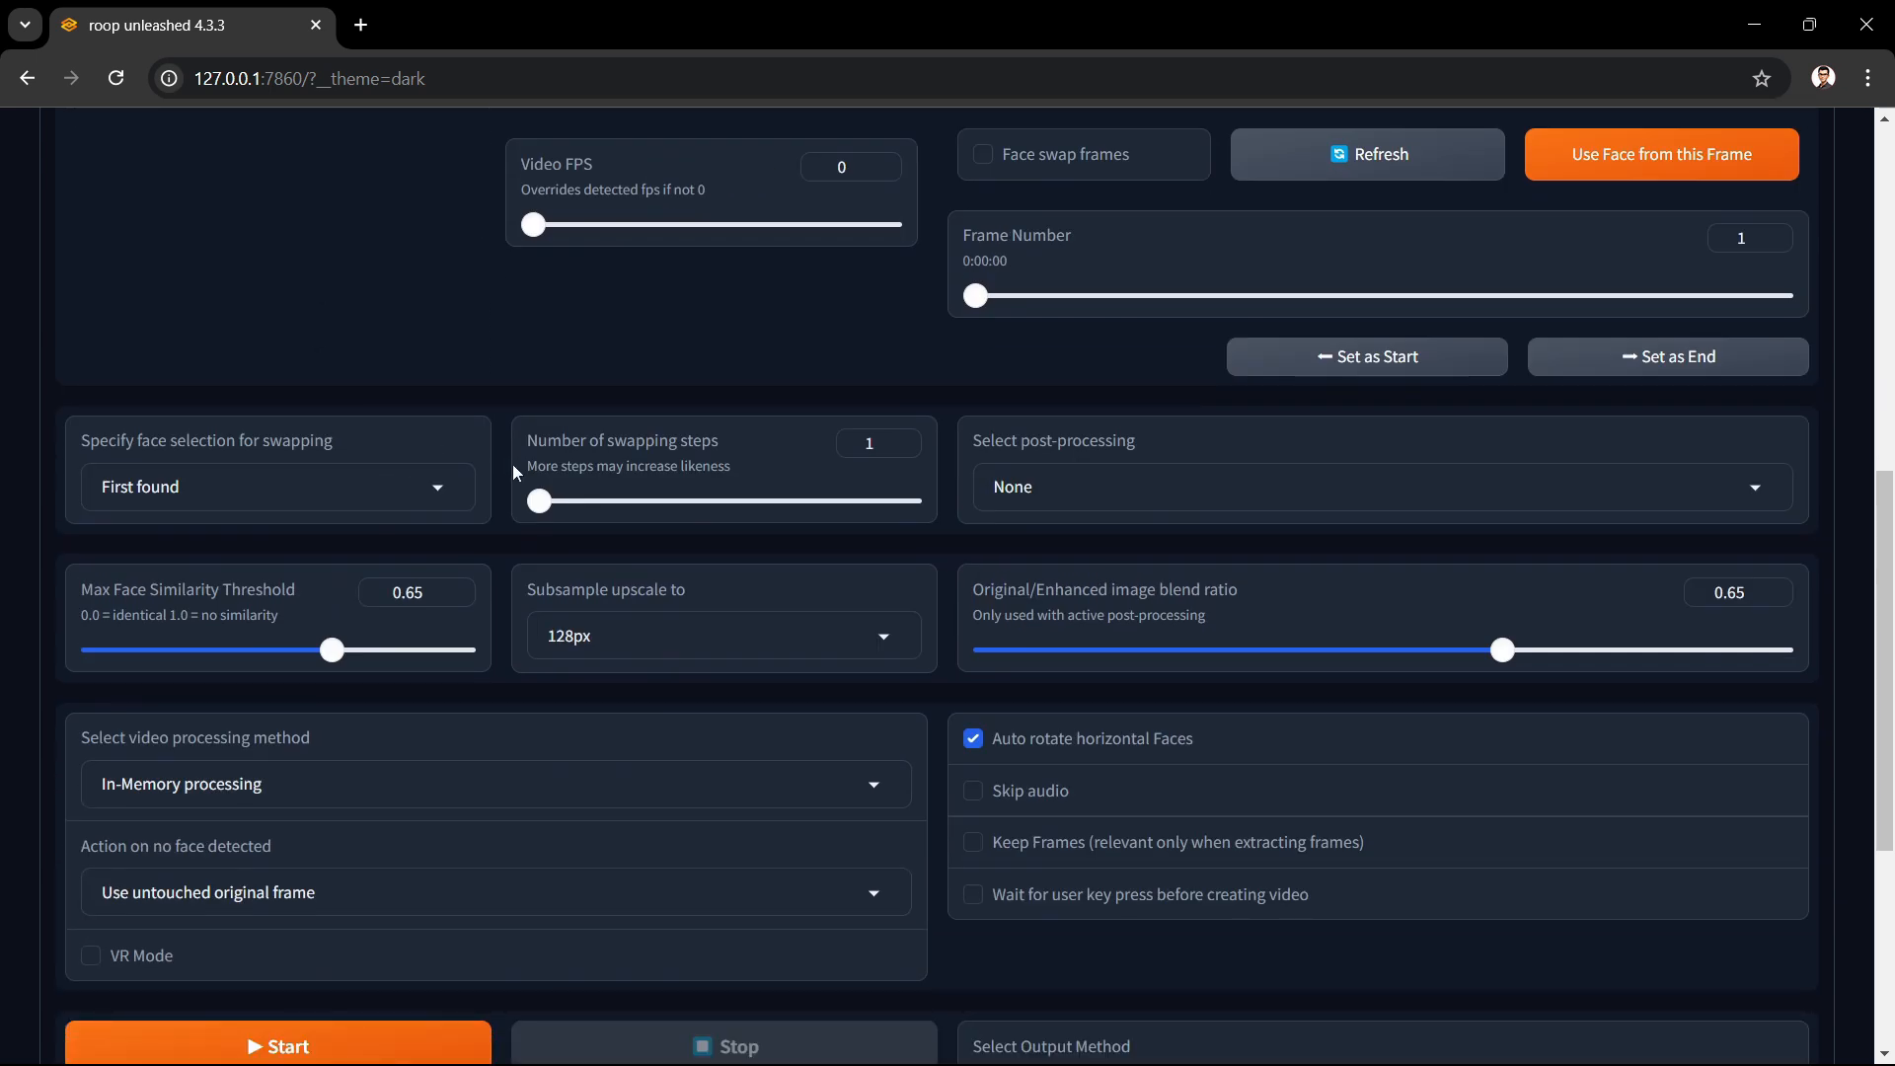
left_click(456, 484)
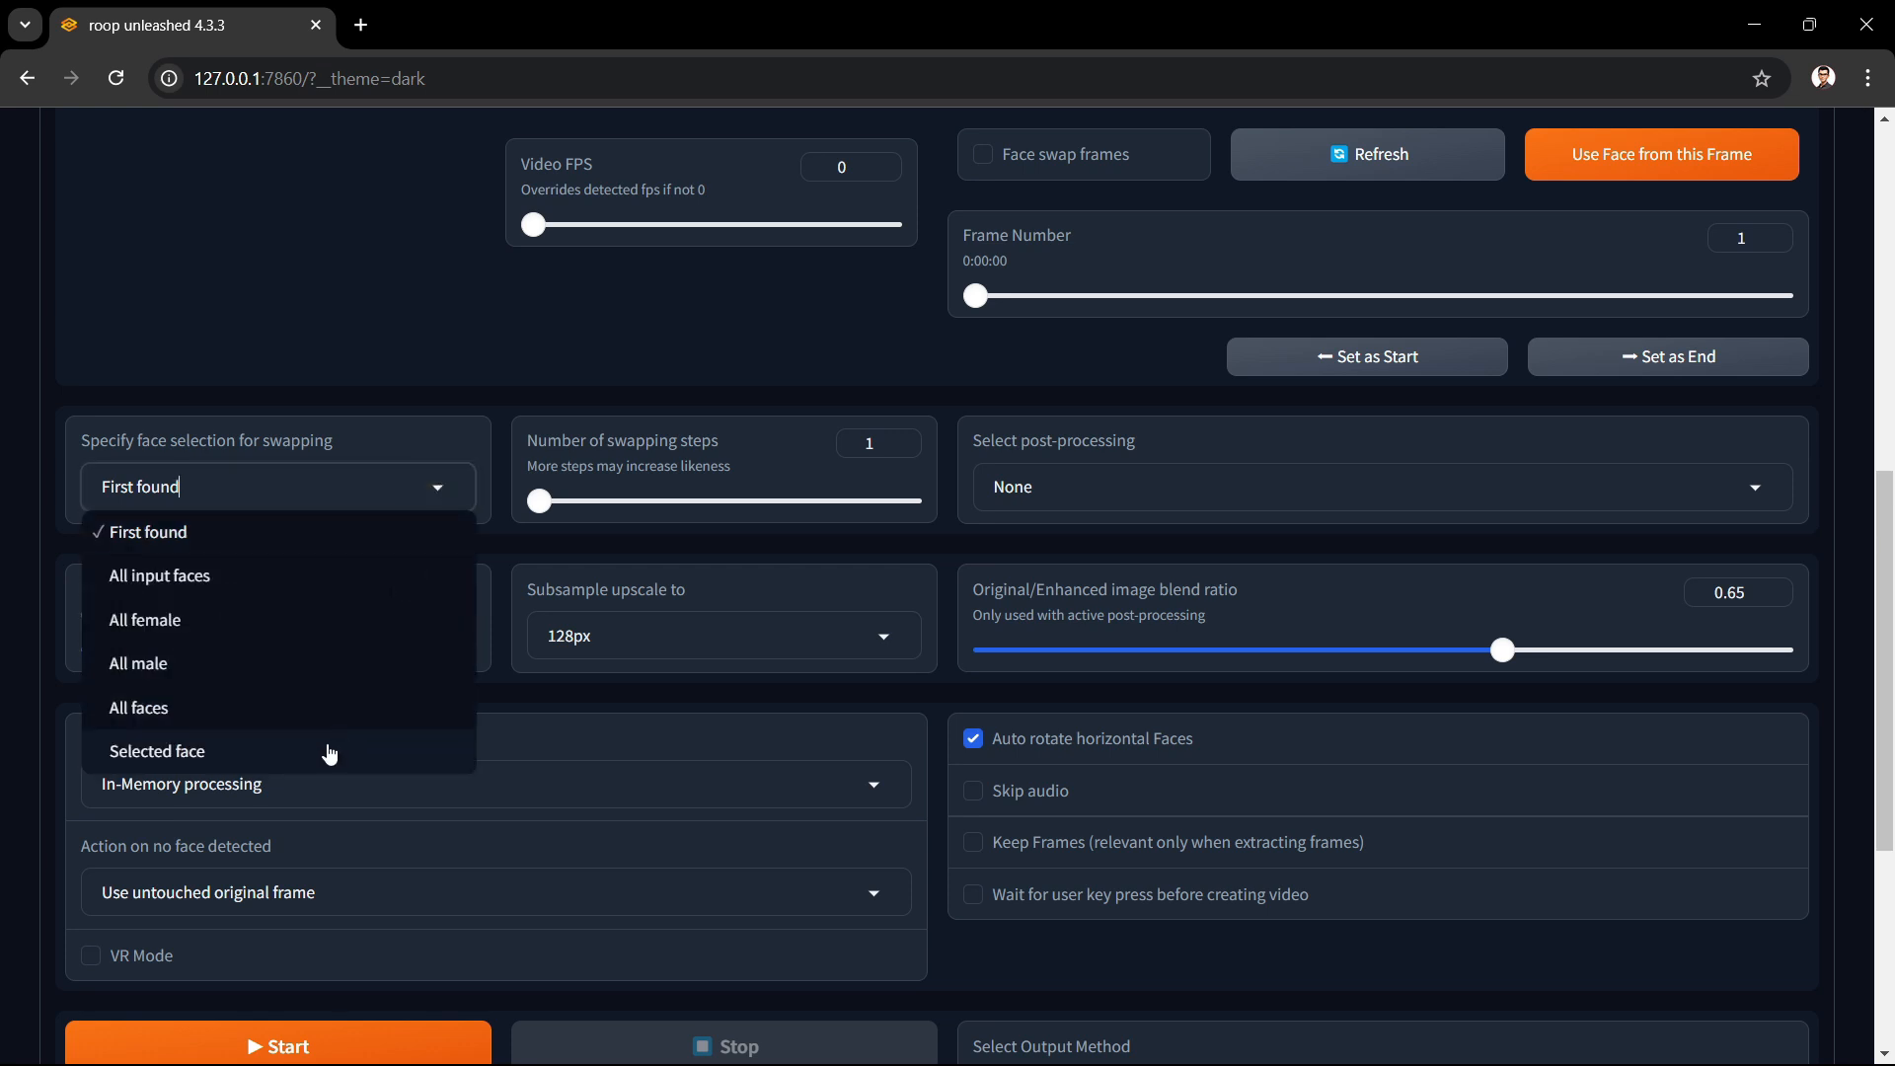
left_click(477, 395)
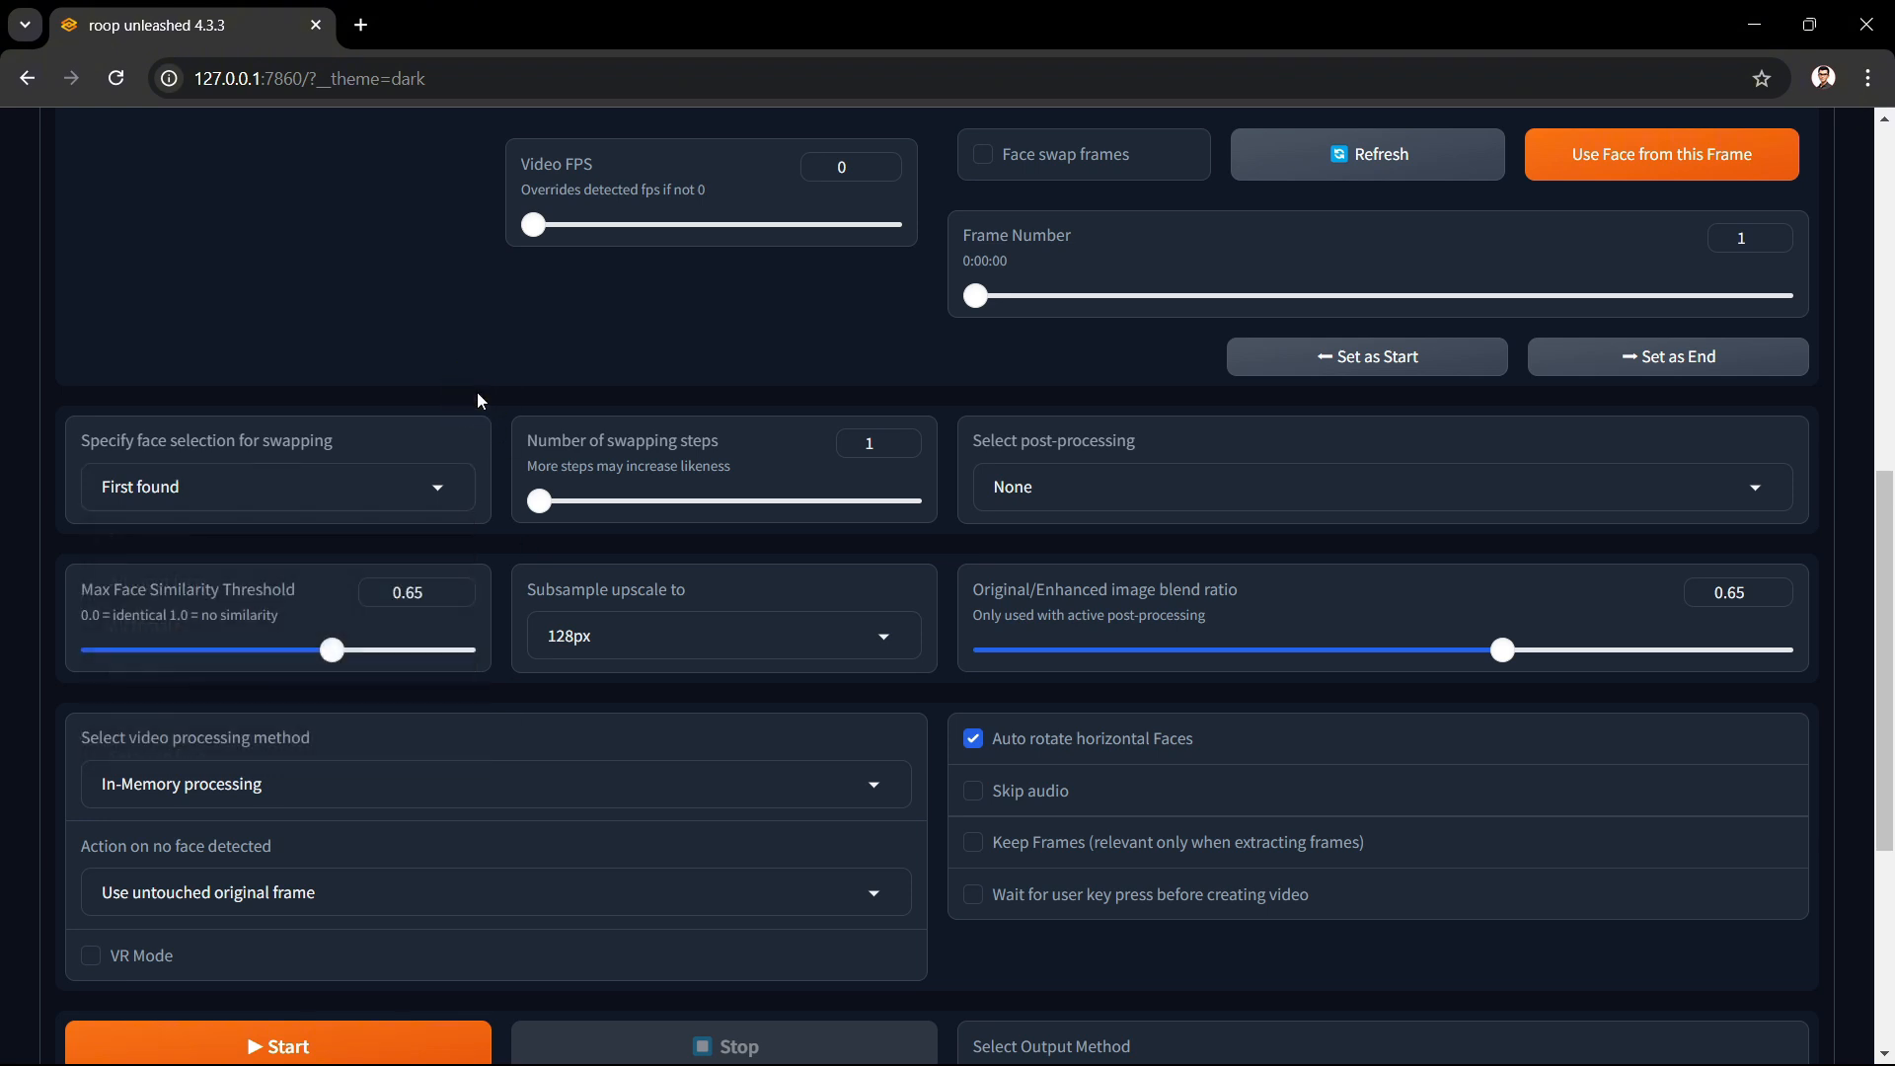
scroll(476, 394, "up", 9)
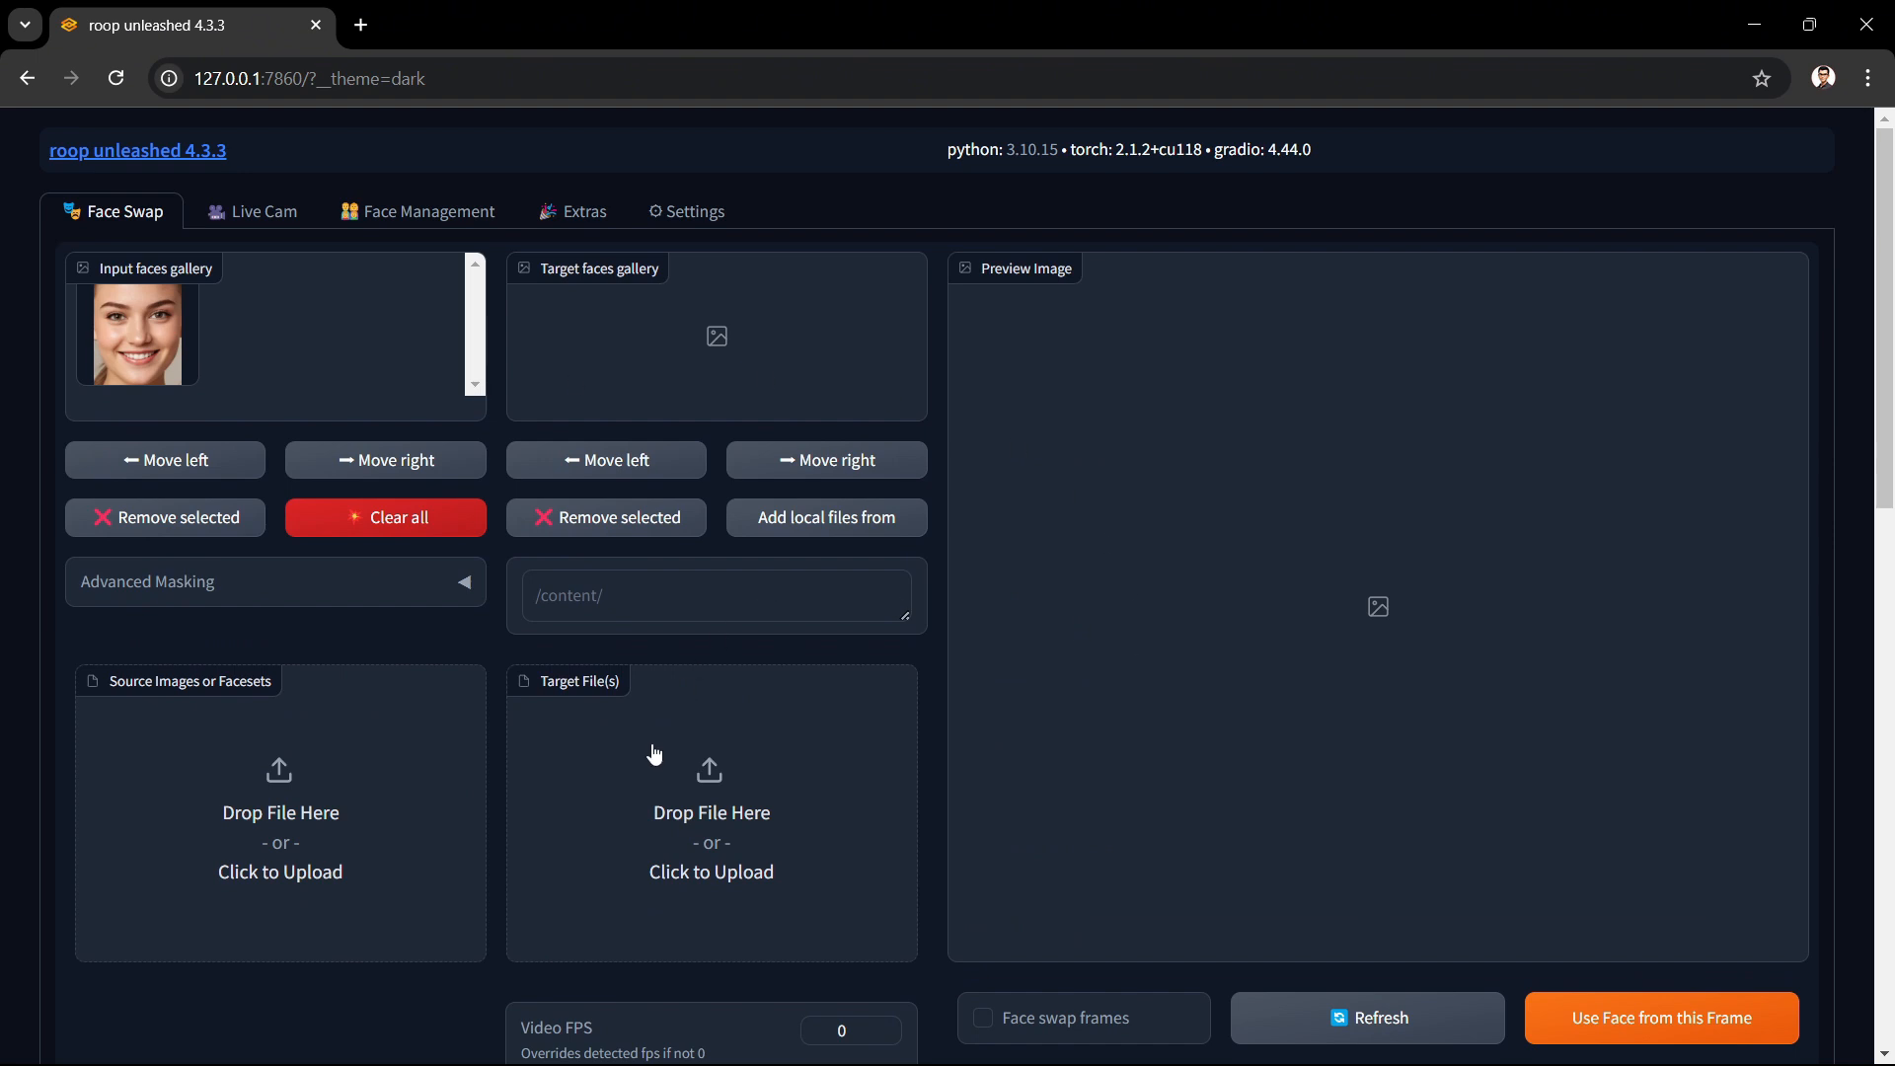
Step: Add target01.png from the Foxton (E:) drive as the target file
left_click(978, 1037)
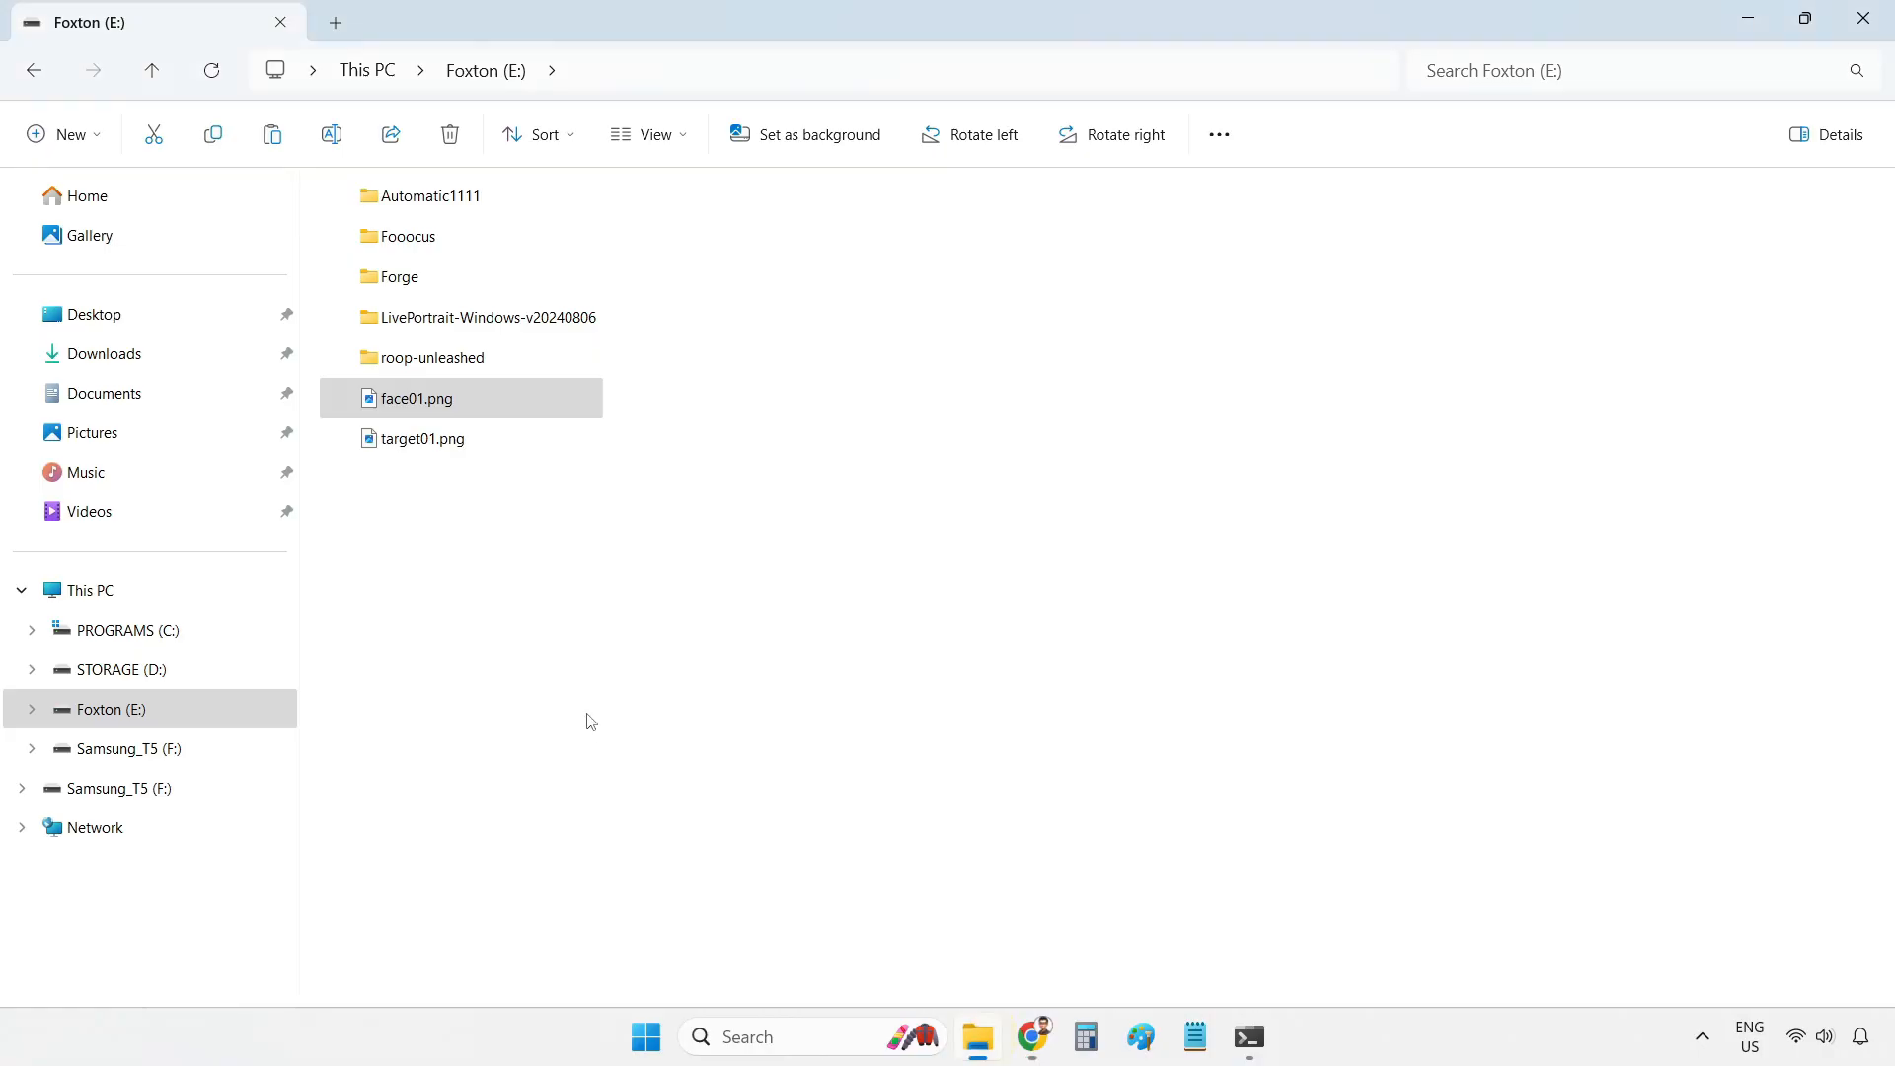
left_click_drag(422, 444, 993, 1007)
left_click_drag(733, 868, 717, 866)
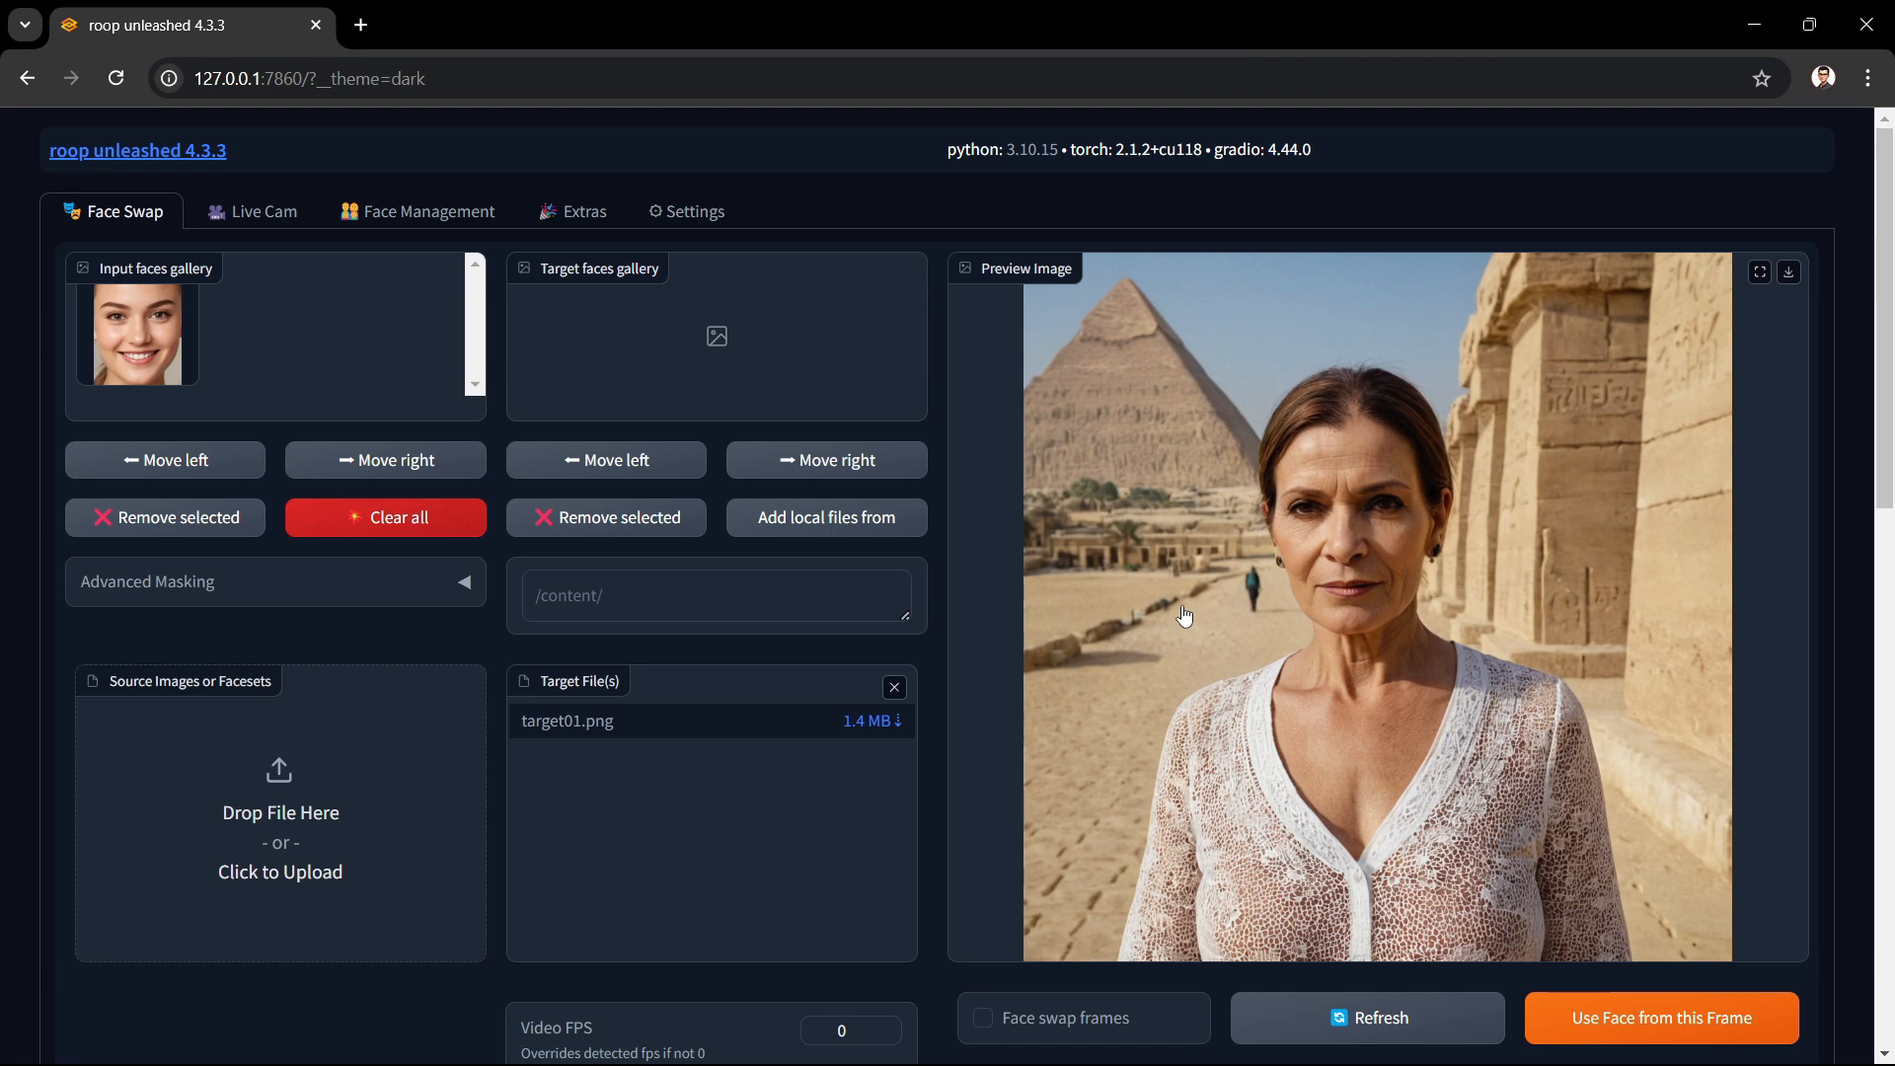
Step: Review the Advanced Masking options, including face offsets, blur size and the face masking engine, and collapse them again
scroll(1184, 616, "down", 1)
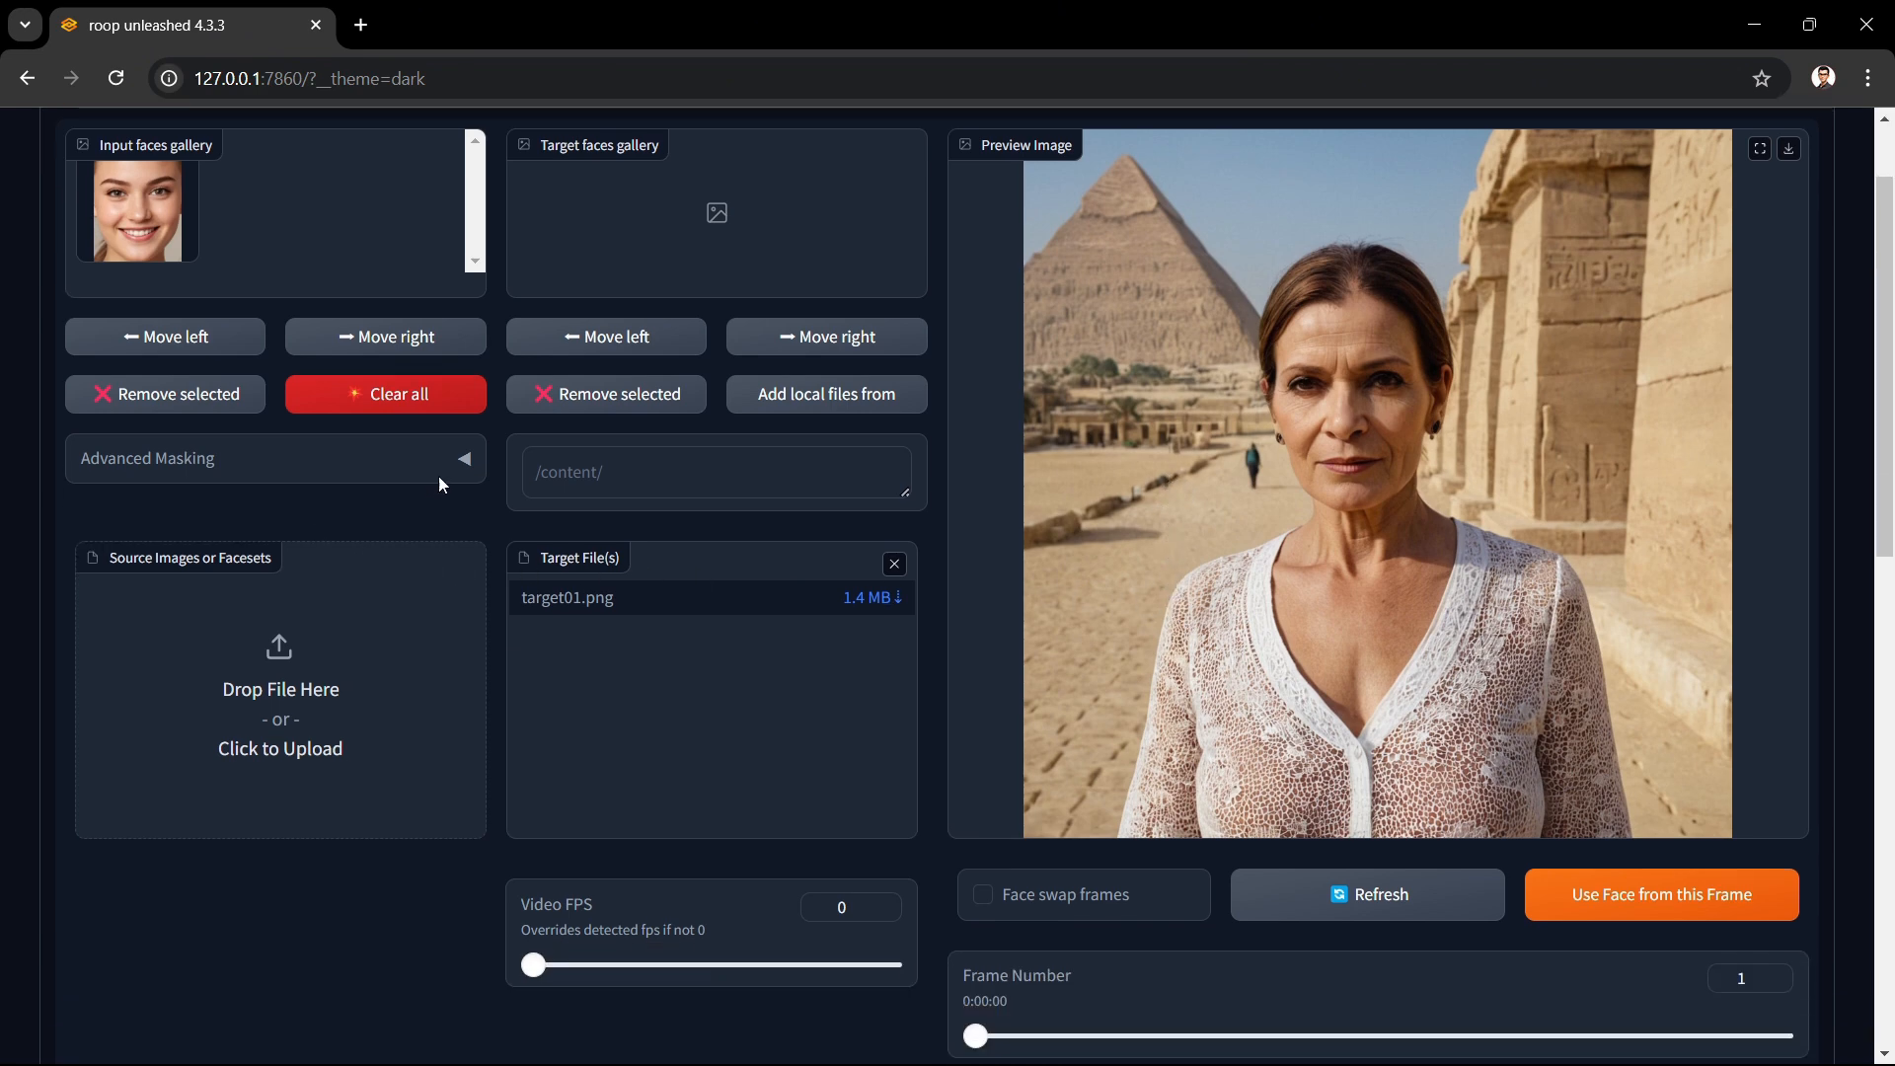
left_click(464, 459)
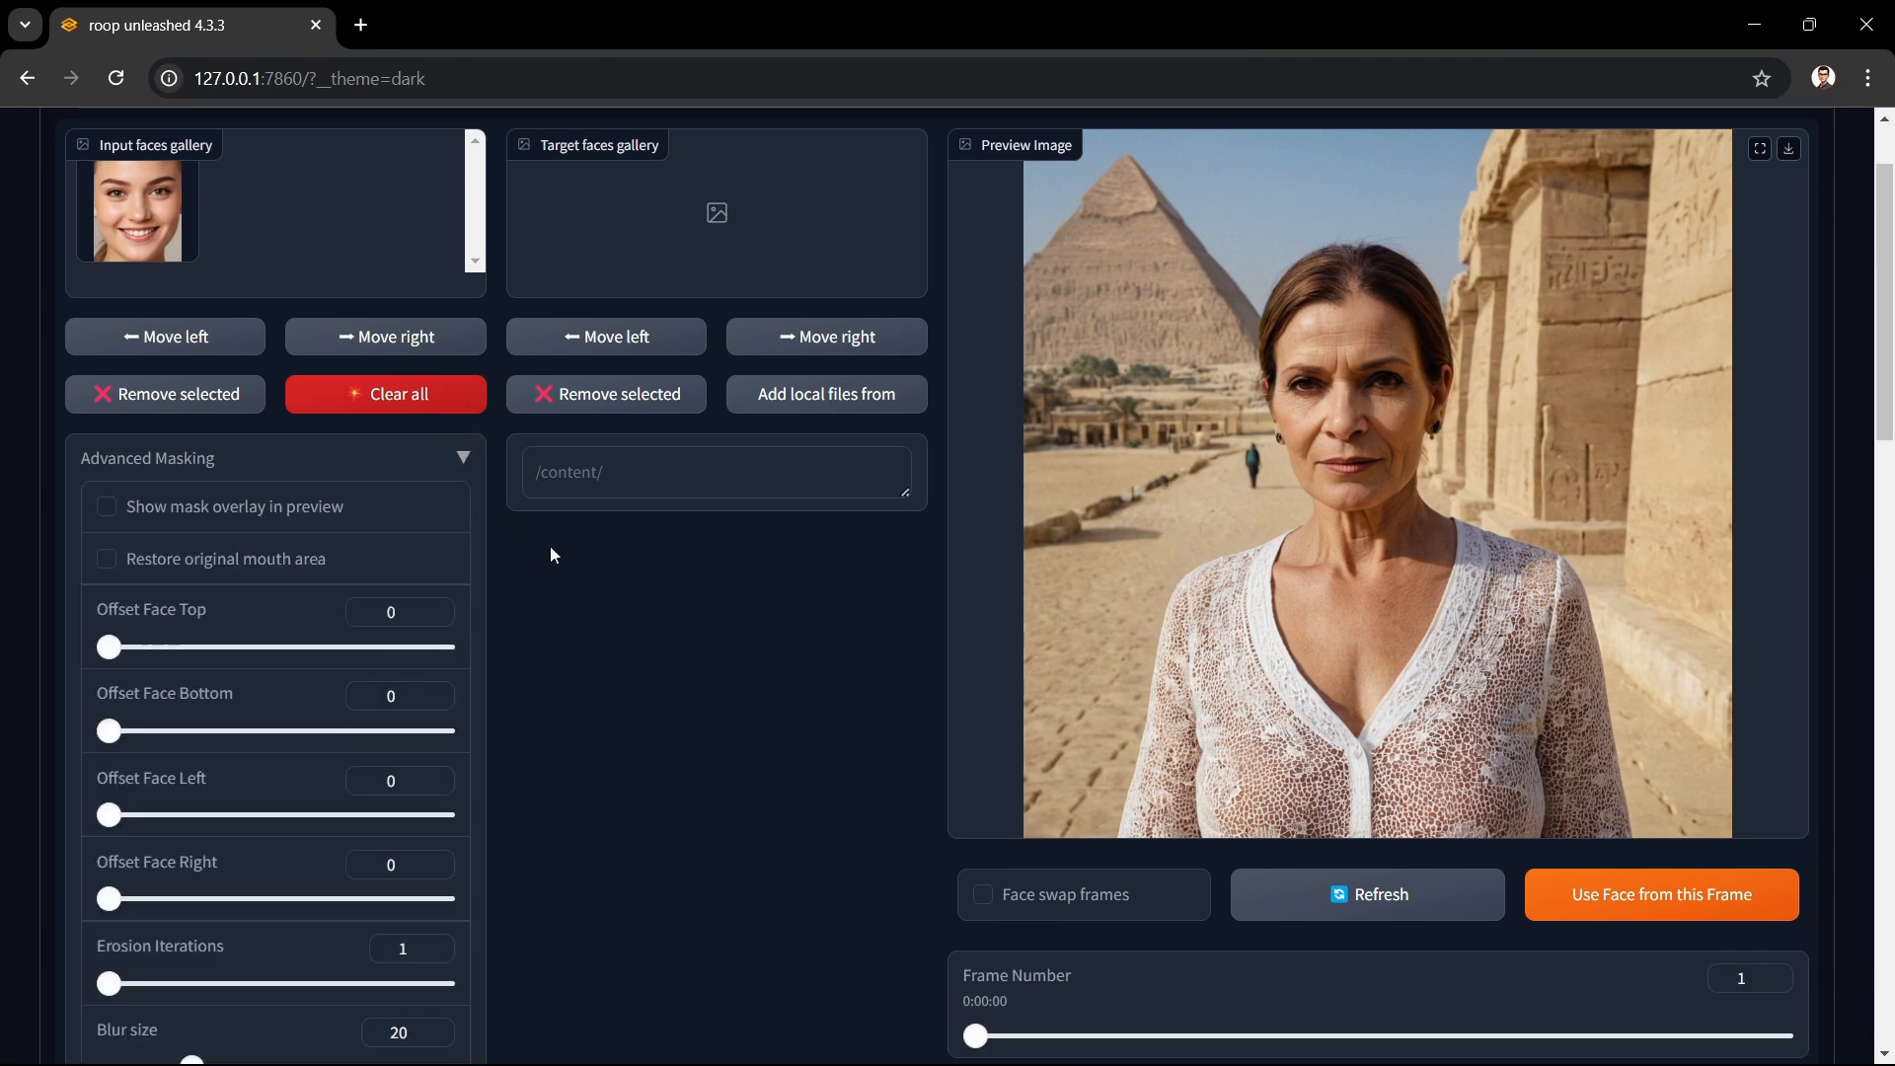
scroll(585, 577, "down", 2)
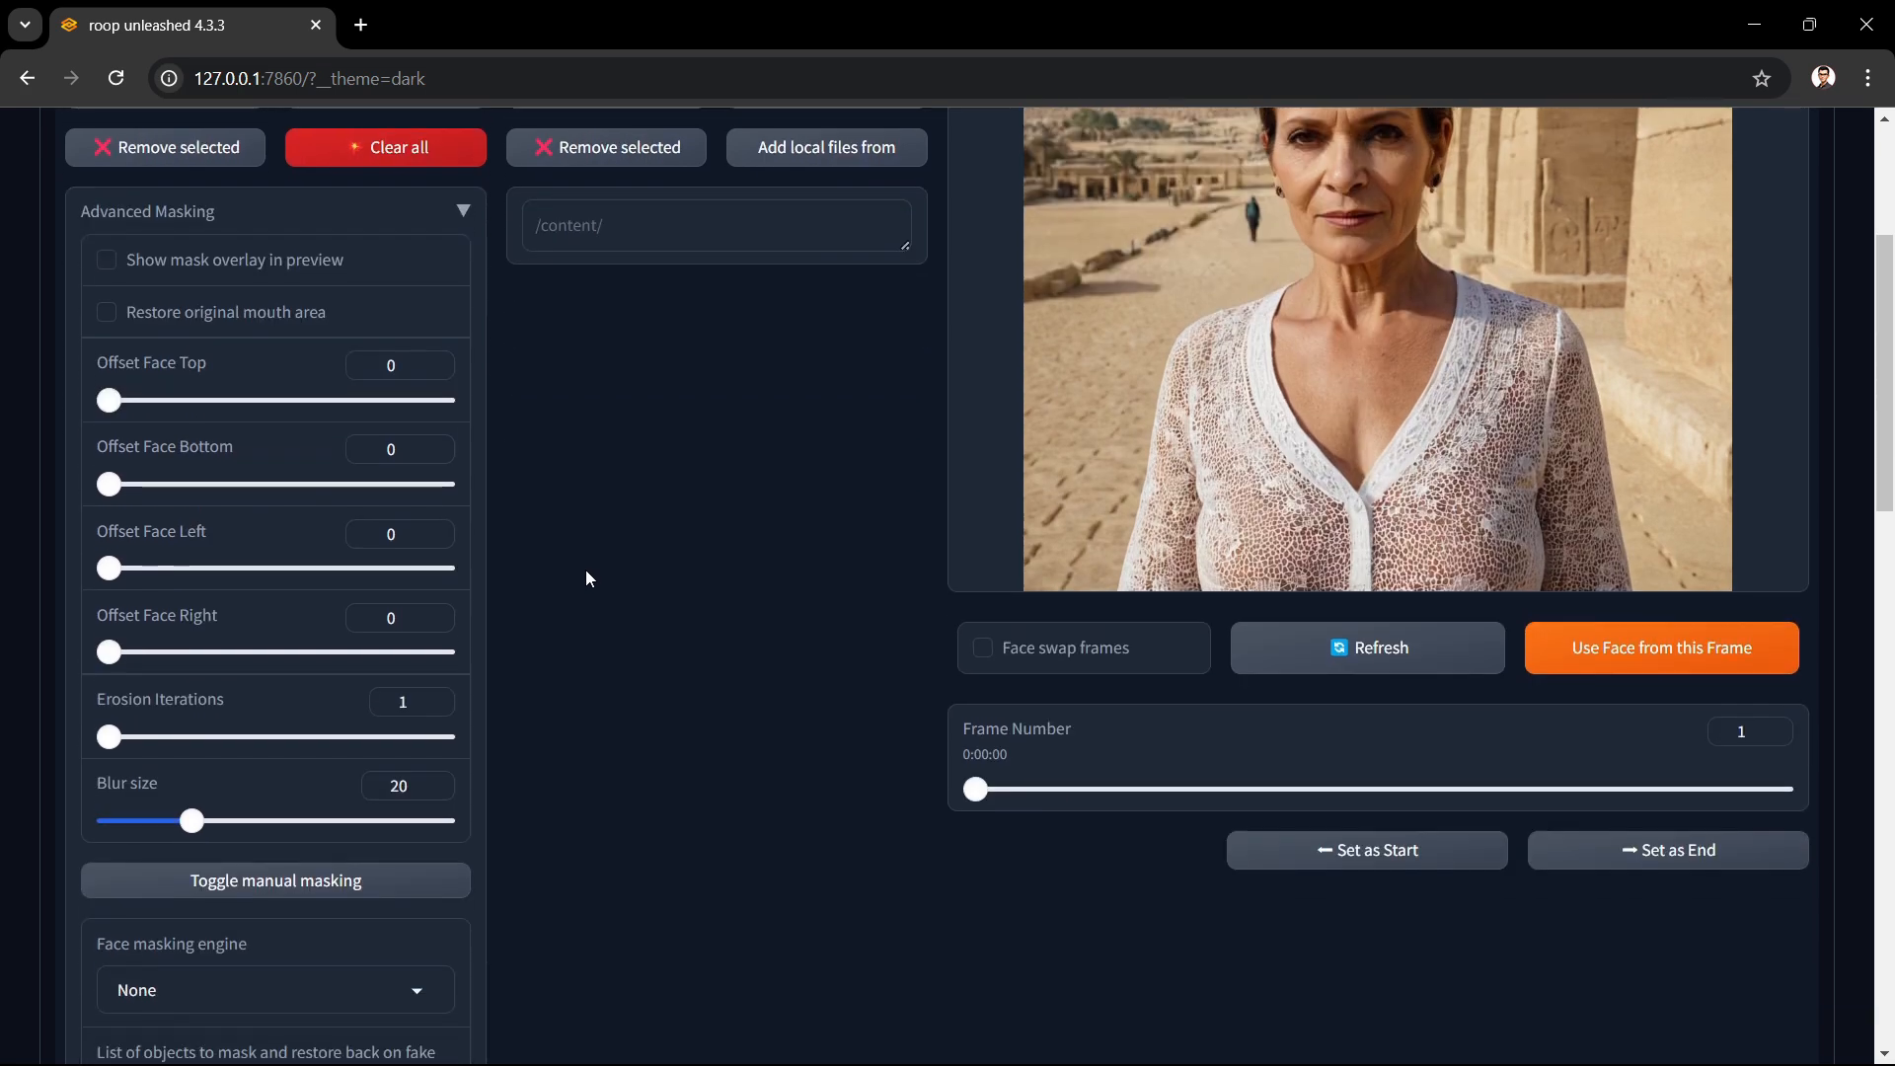
scroll(587, 578, "down", 1)
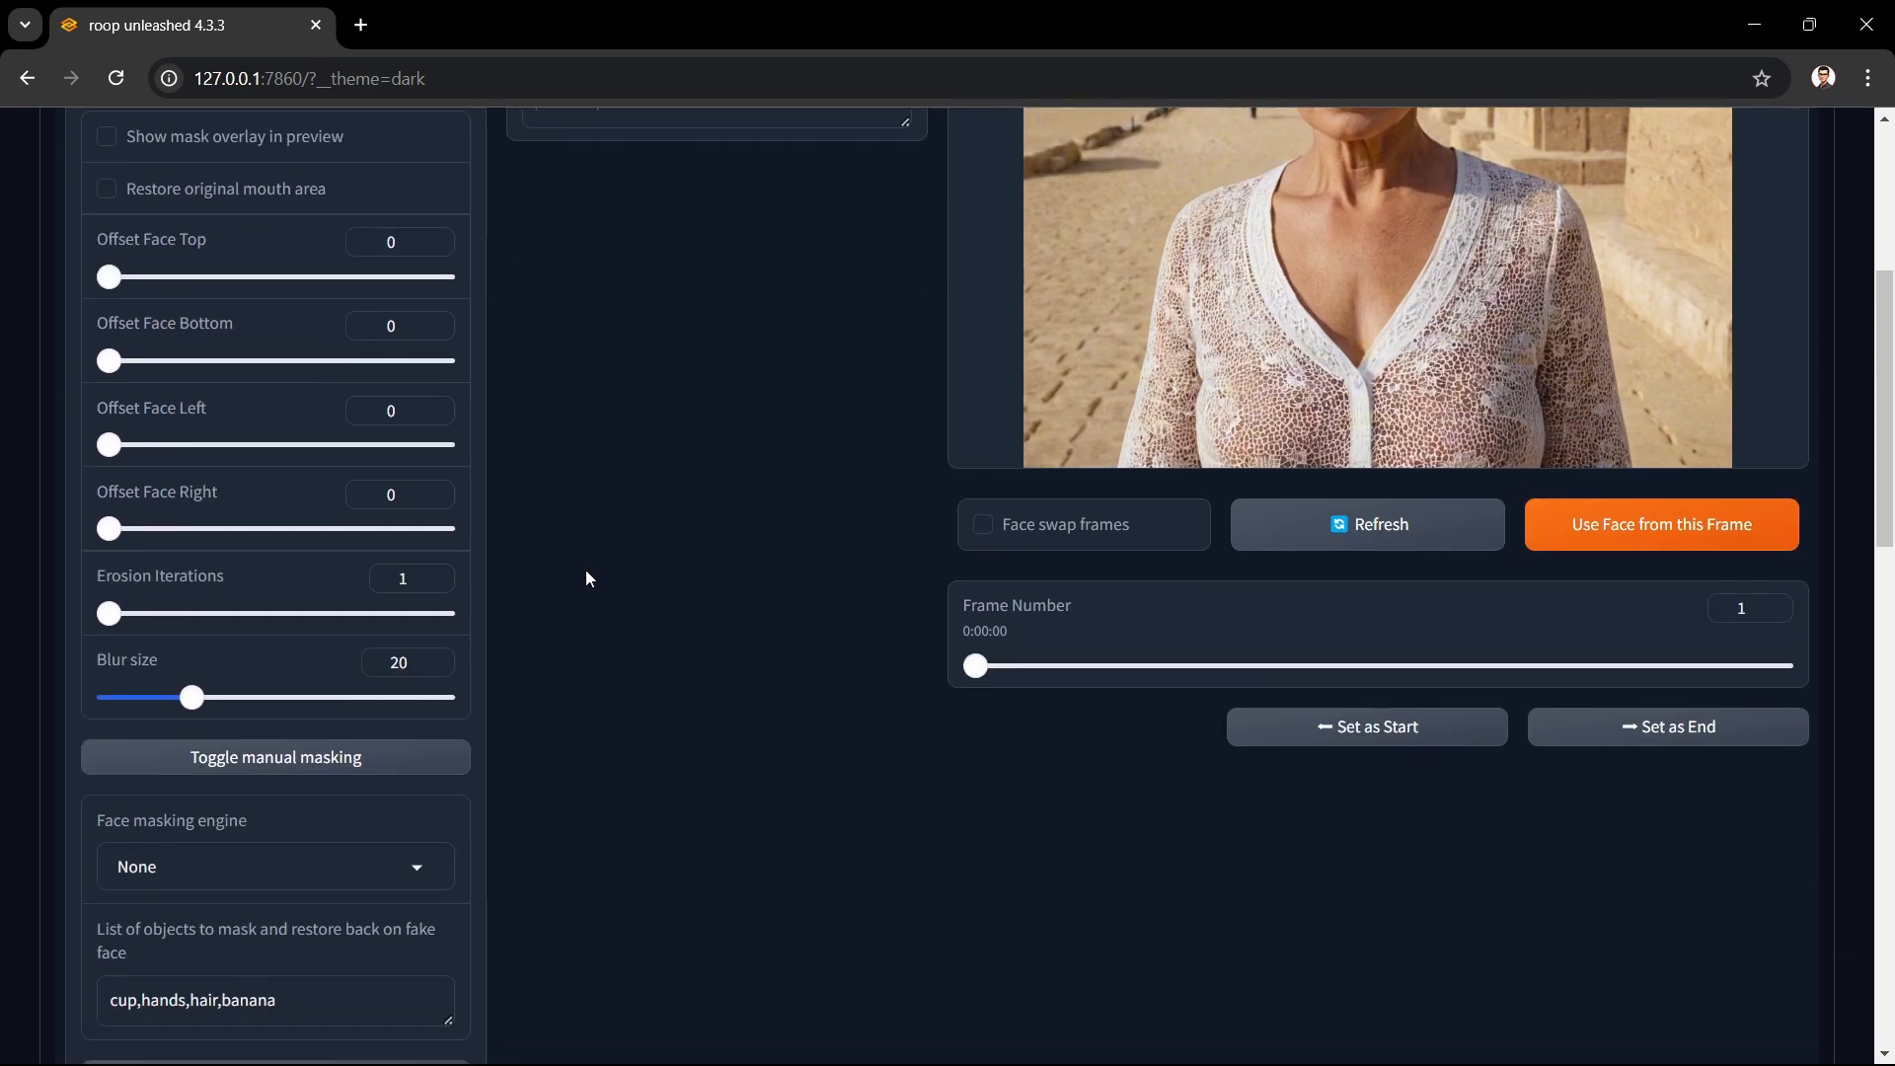
scroll(588, 578, "down", 1)
scroll(587, 578, "up", 3)
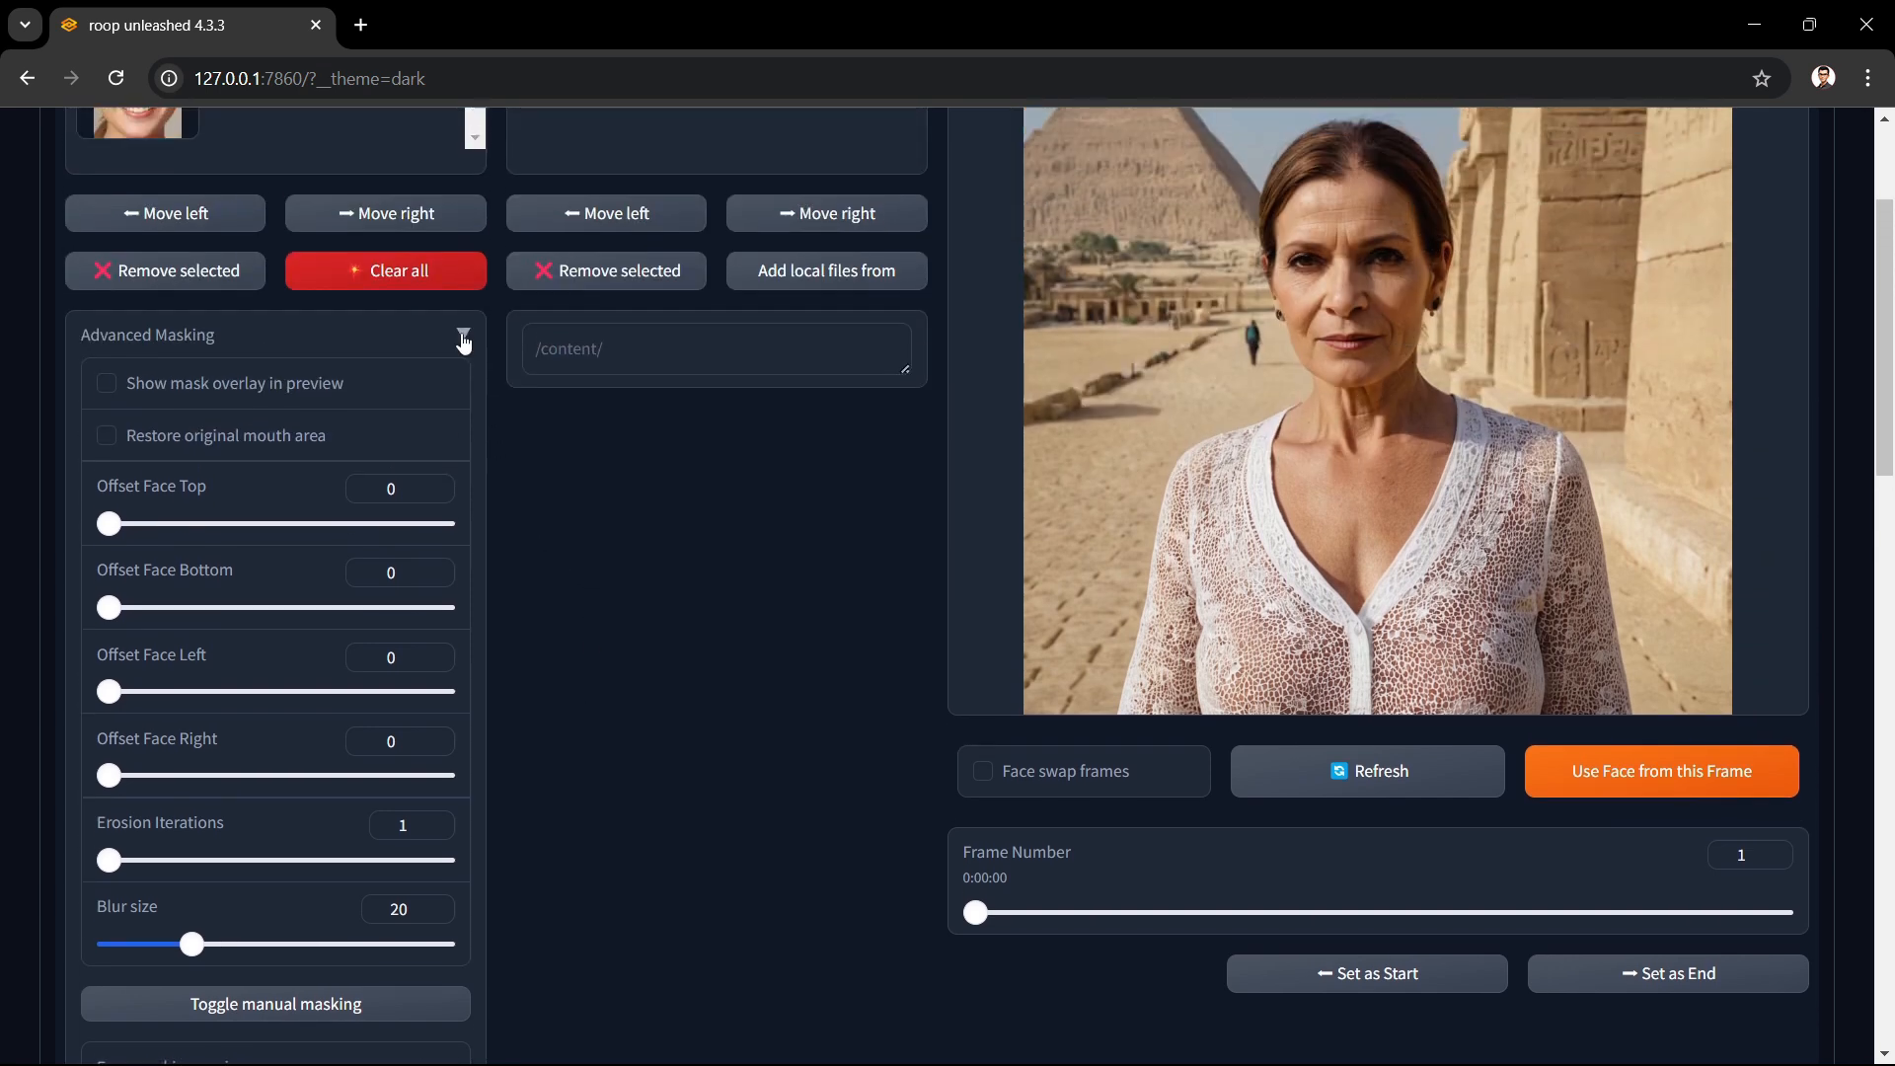
left_click(463, 336)
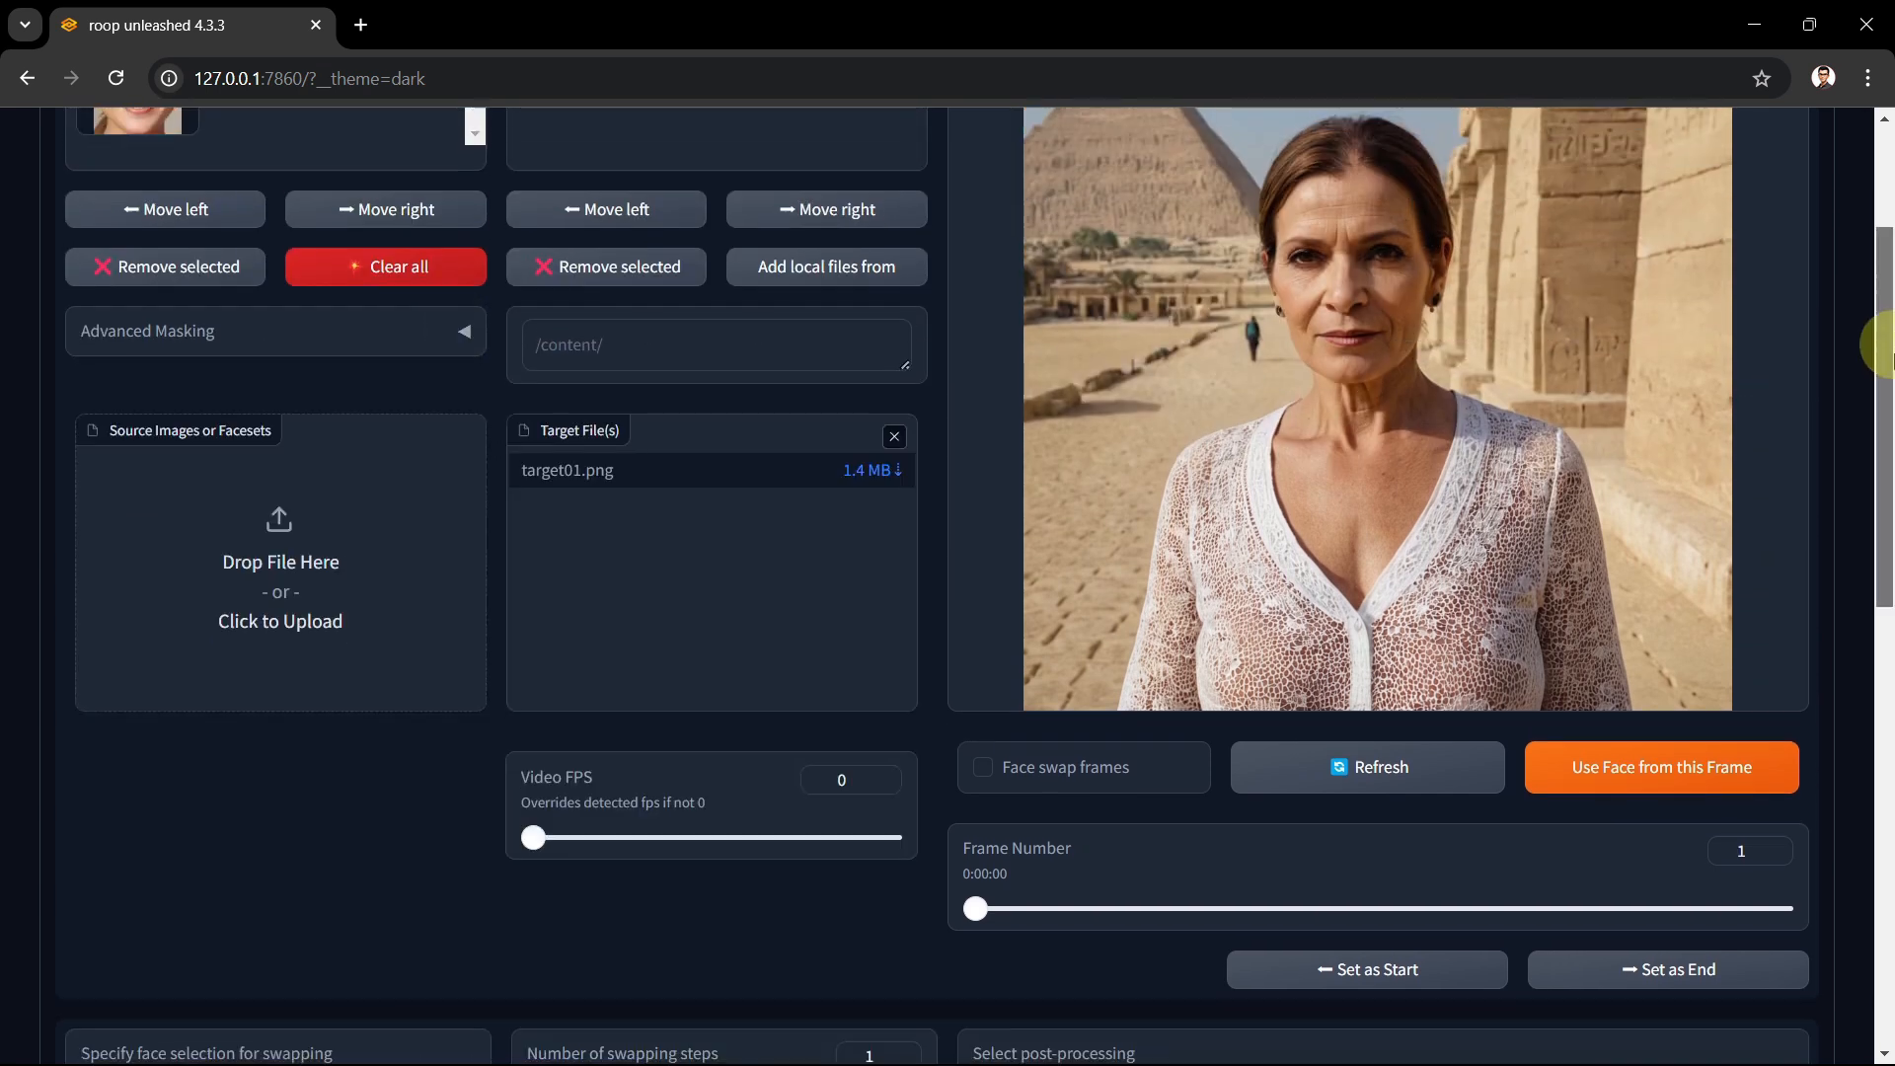
Step: Run the face swap with a Max Face Similarity Threshold of 0.01 and a subsample upscale of 512px
left_click_drag(1880, 347, 1878, 668)
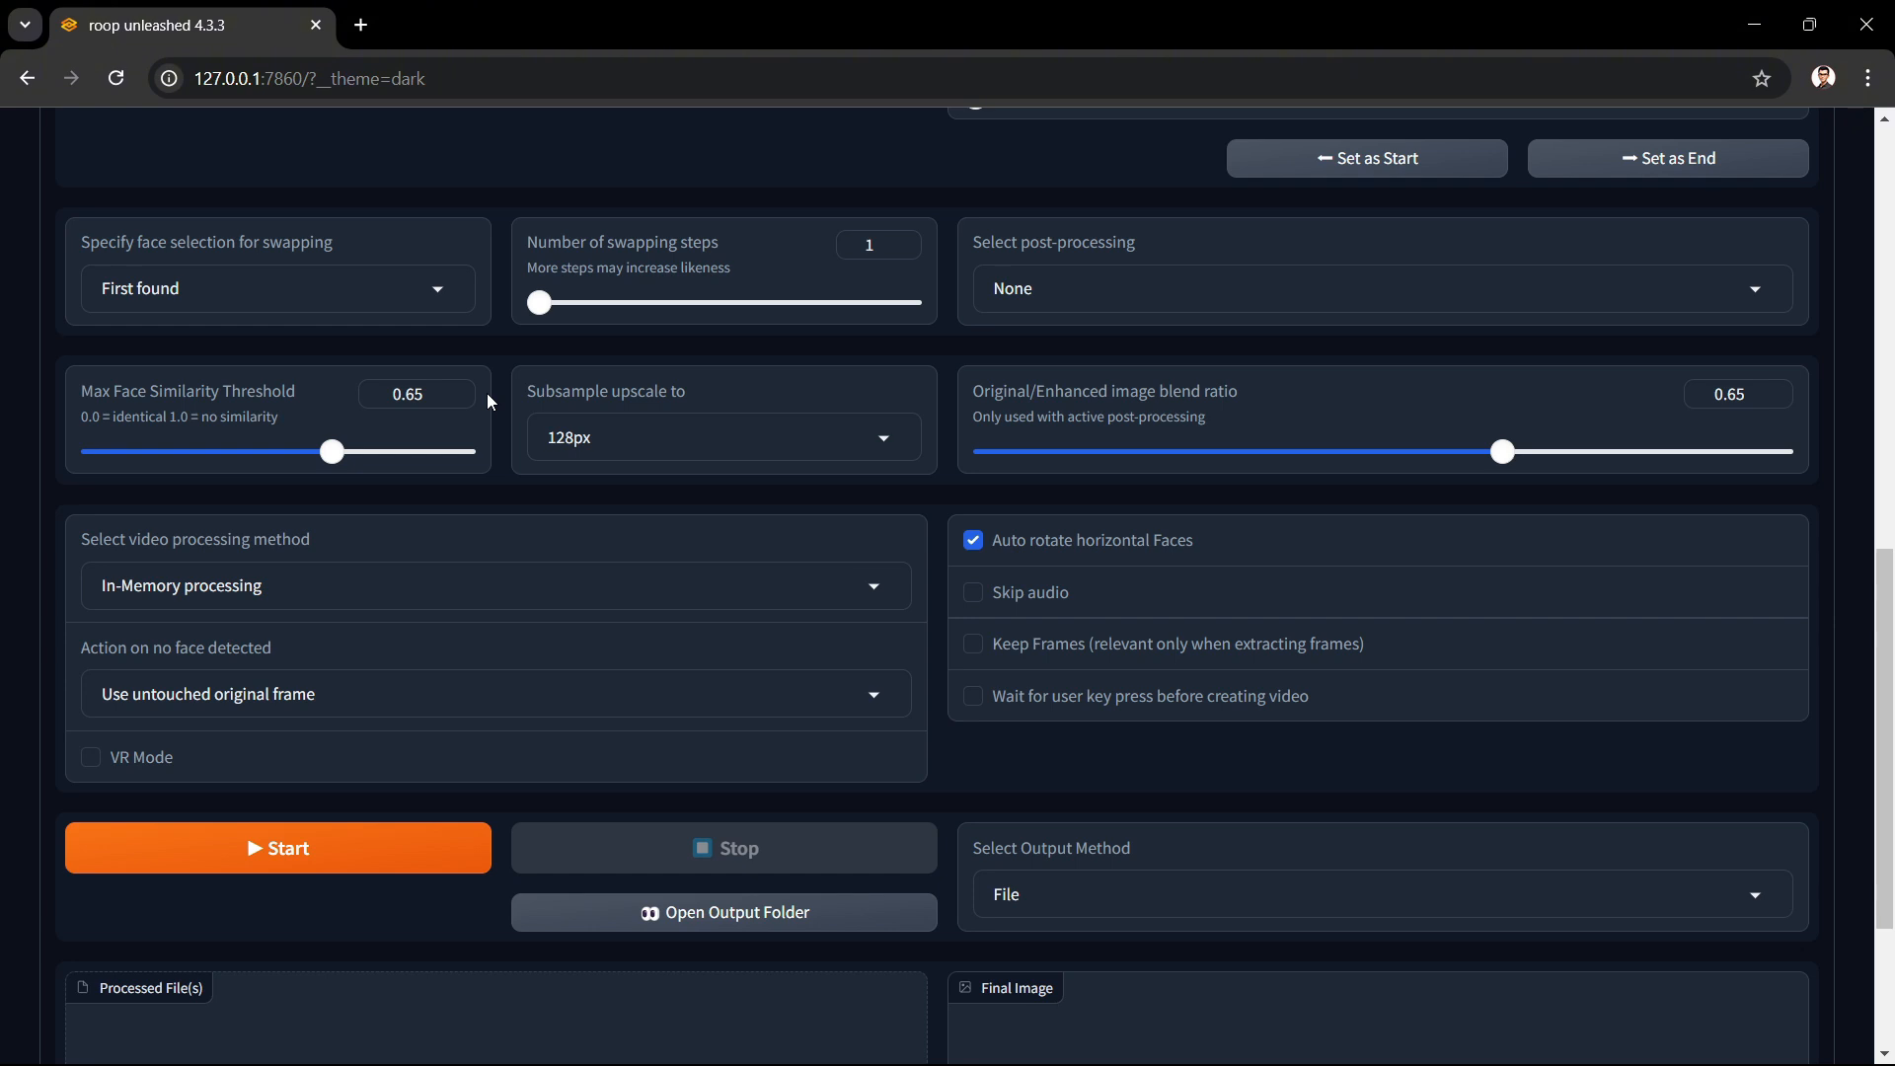
left_click_drag(333, 453, 28, 475)
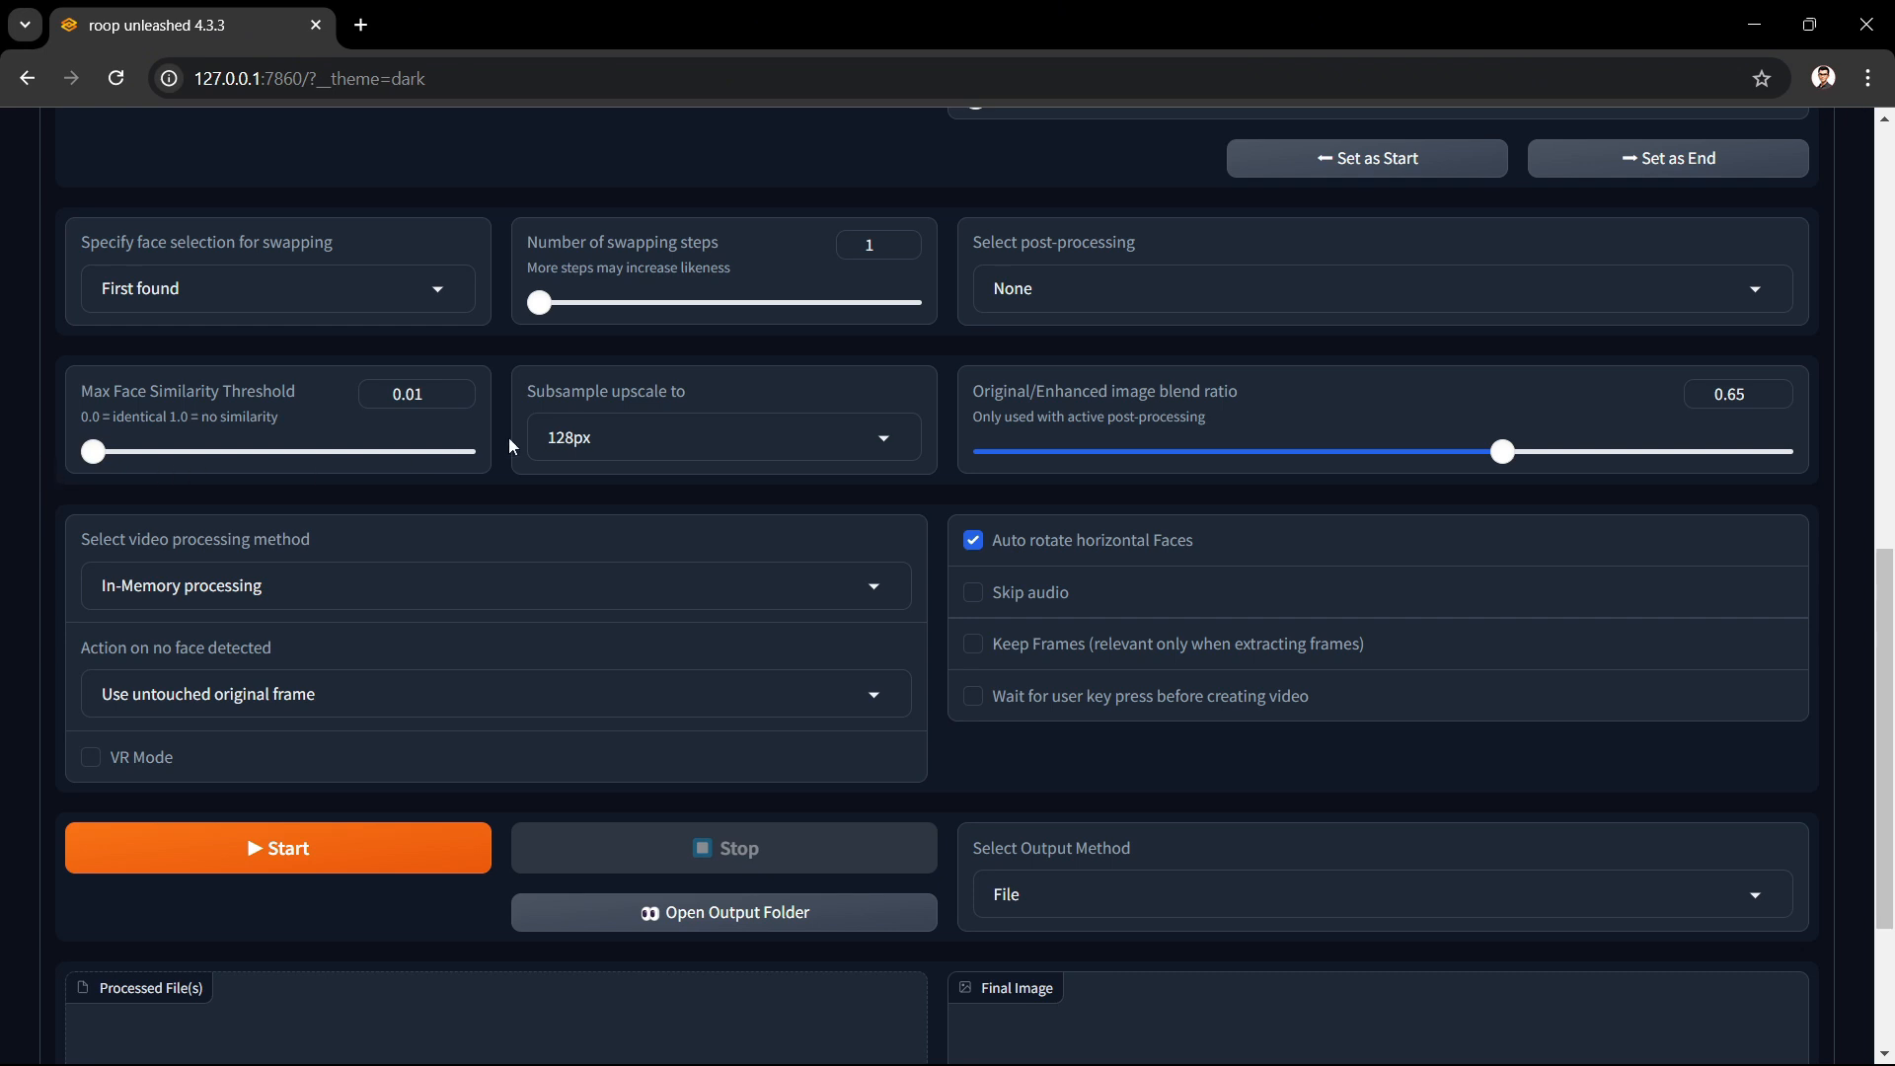
left_click(884, 442)
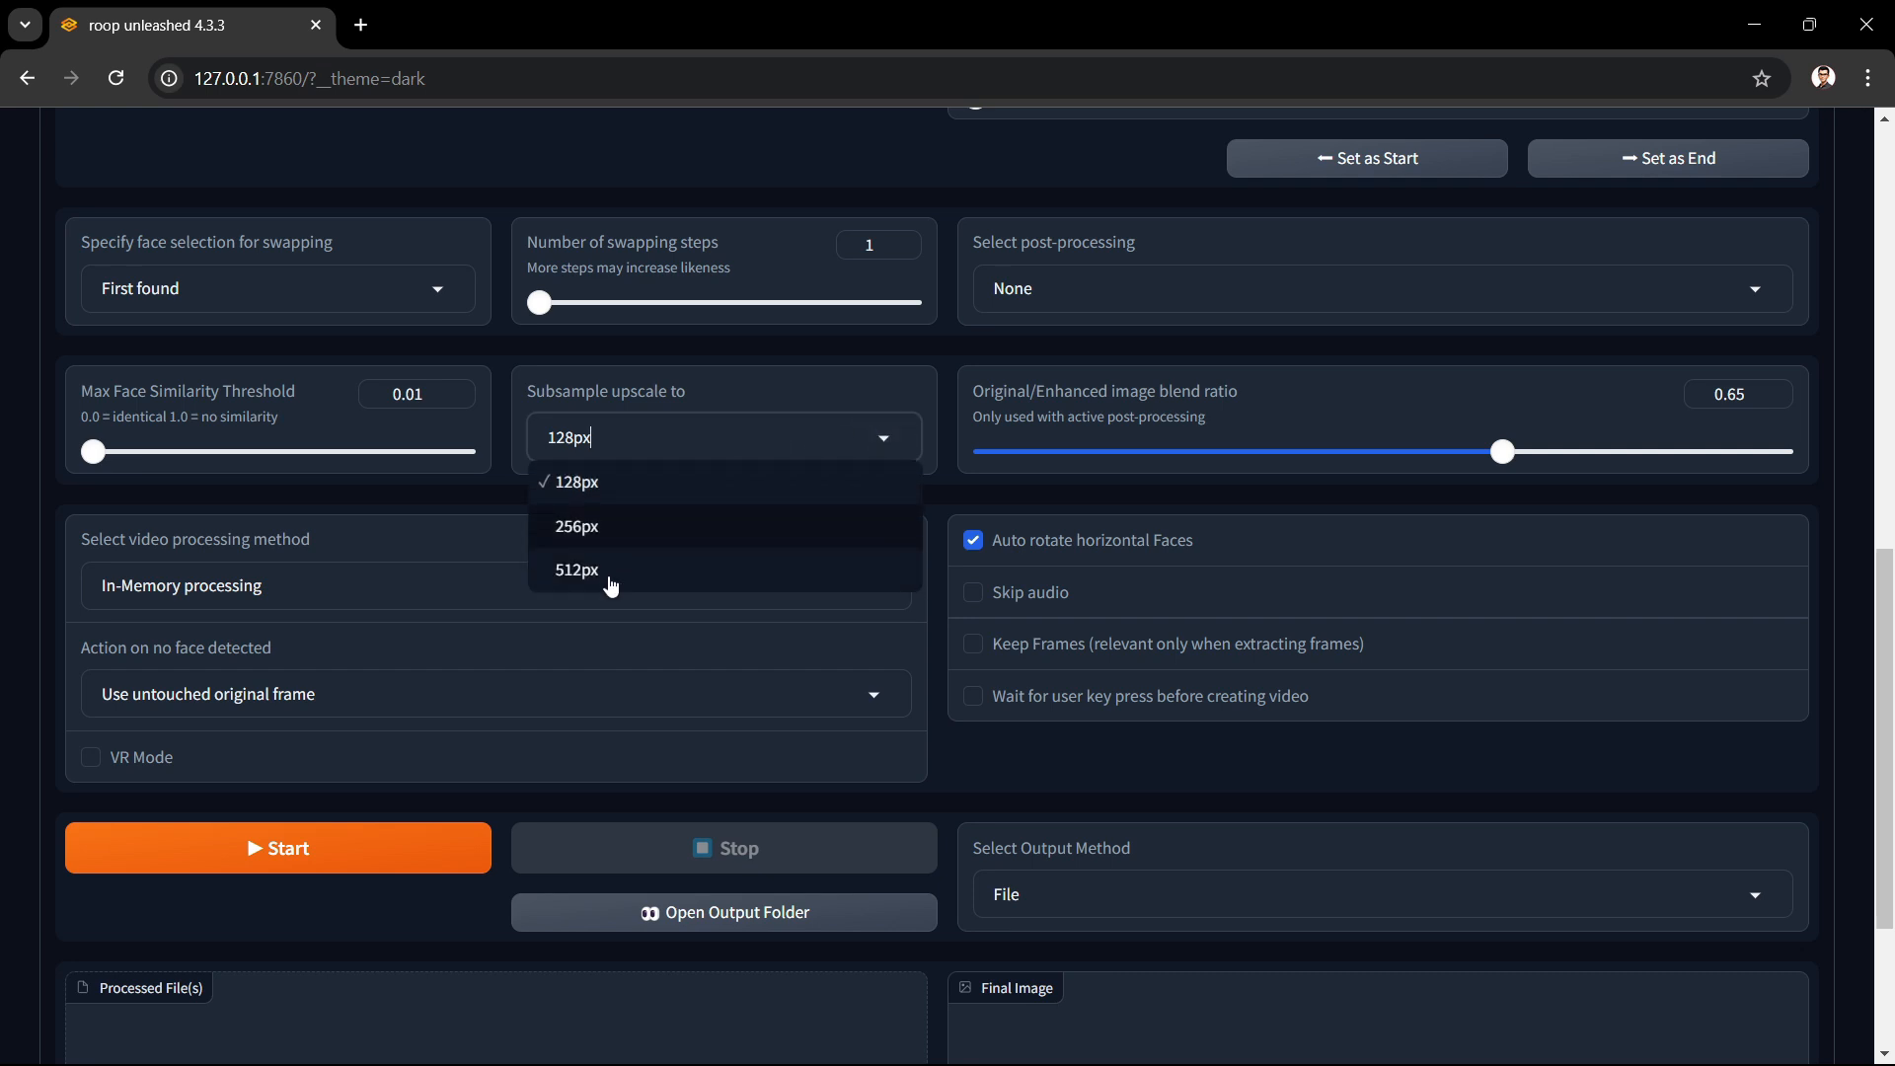
left_click(578, 571)
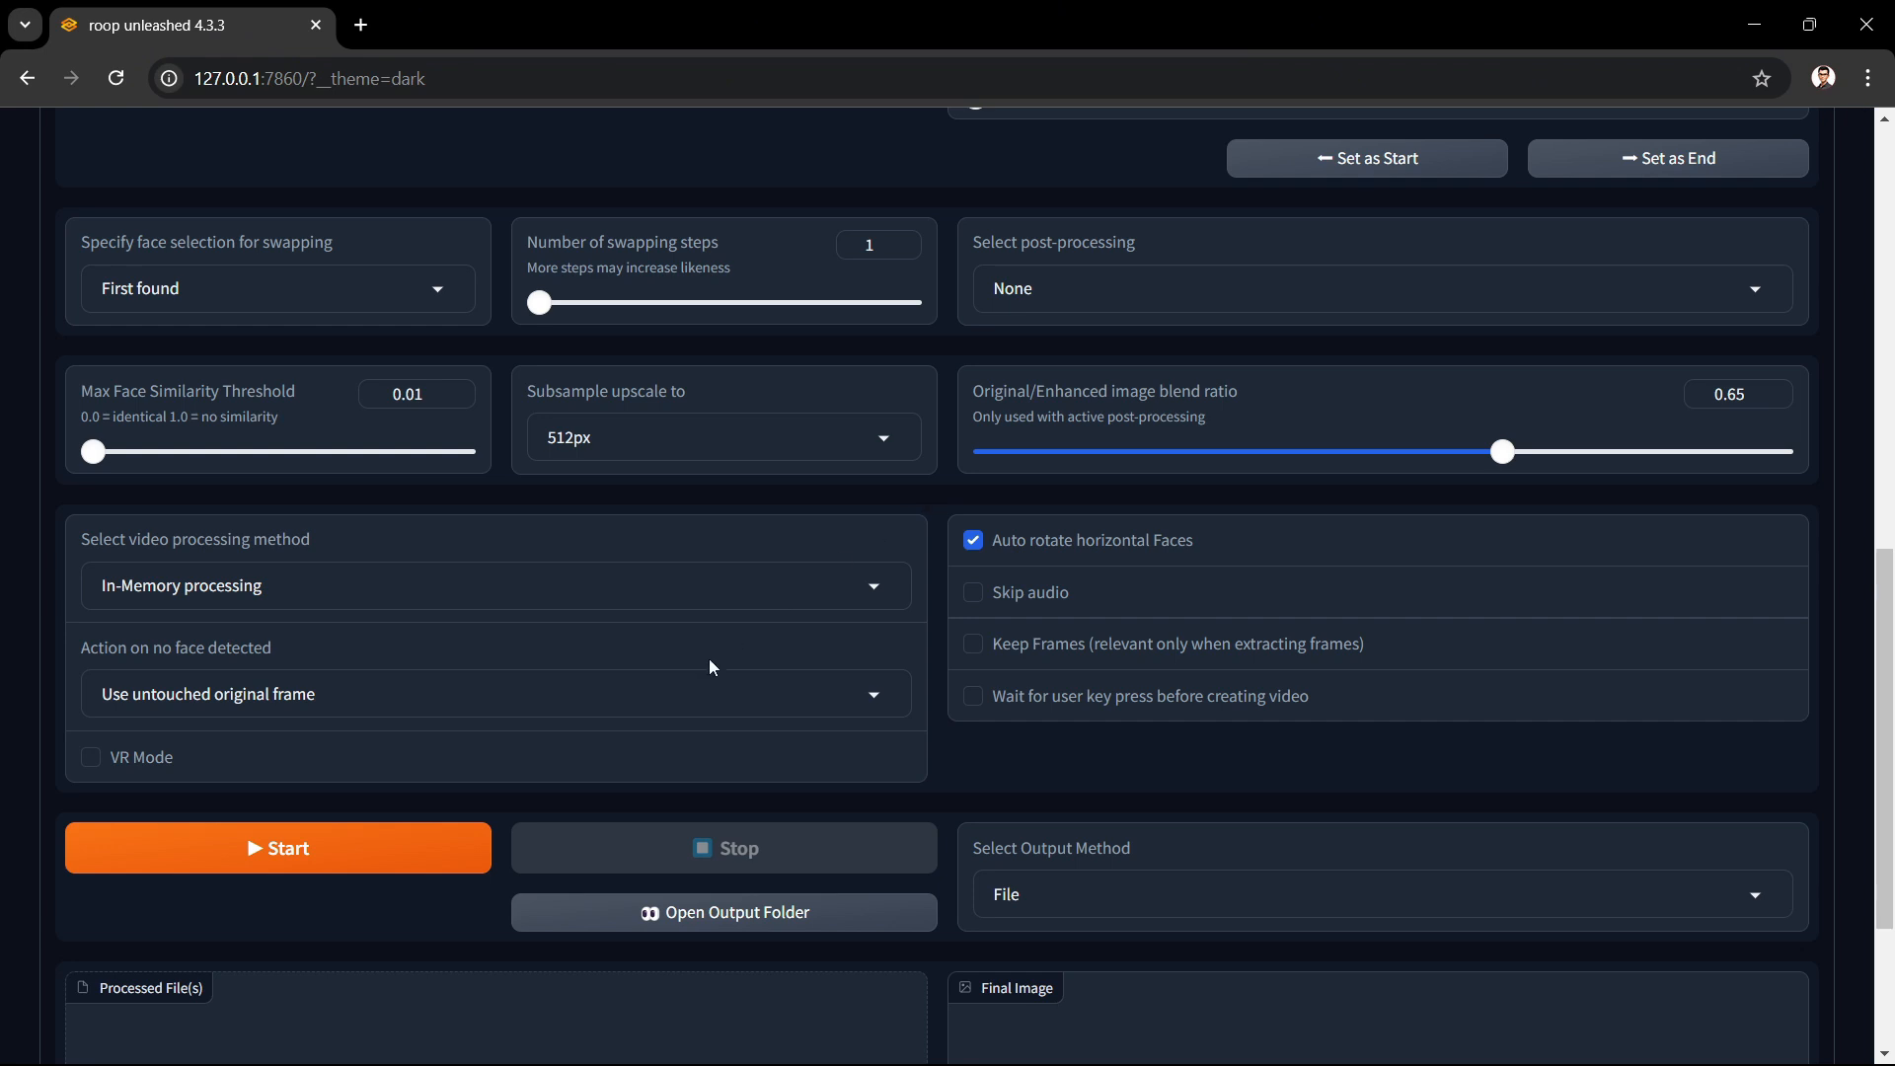
left_click(386, 860)
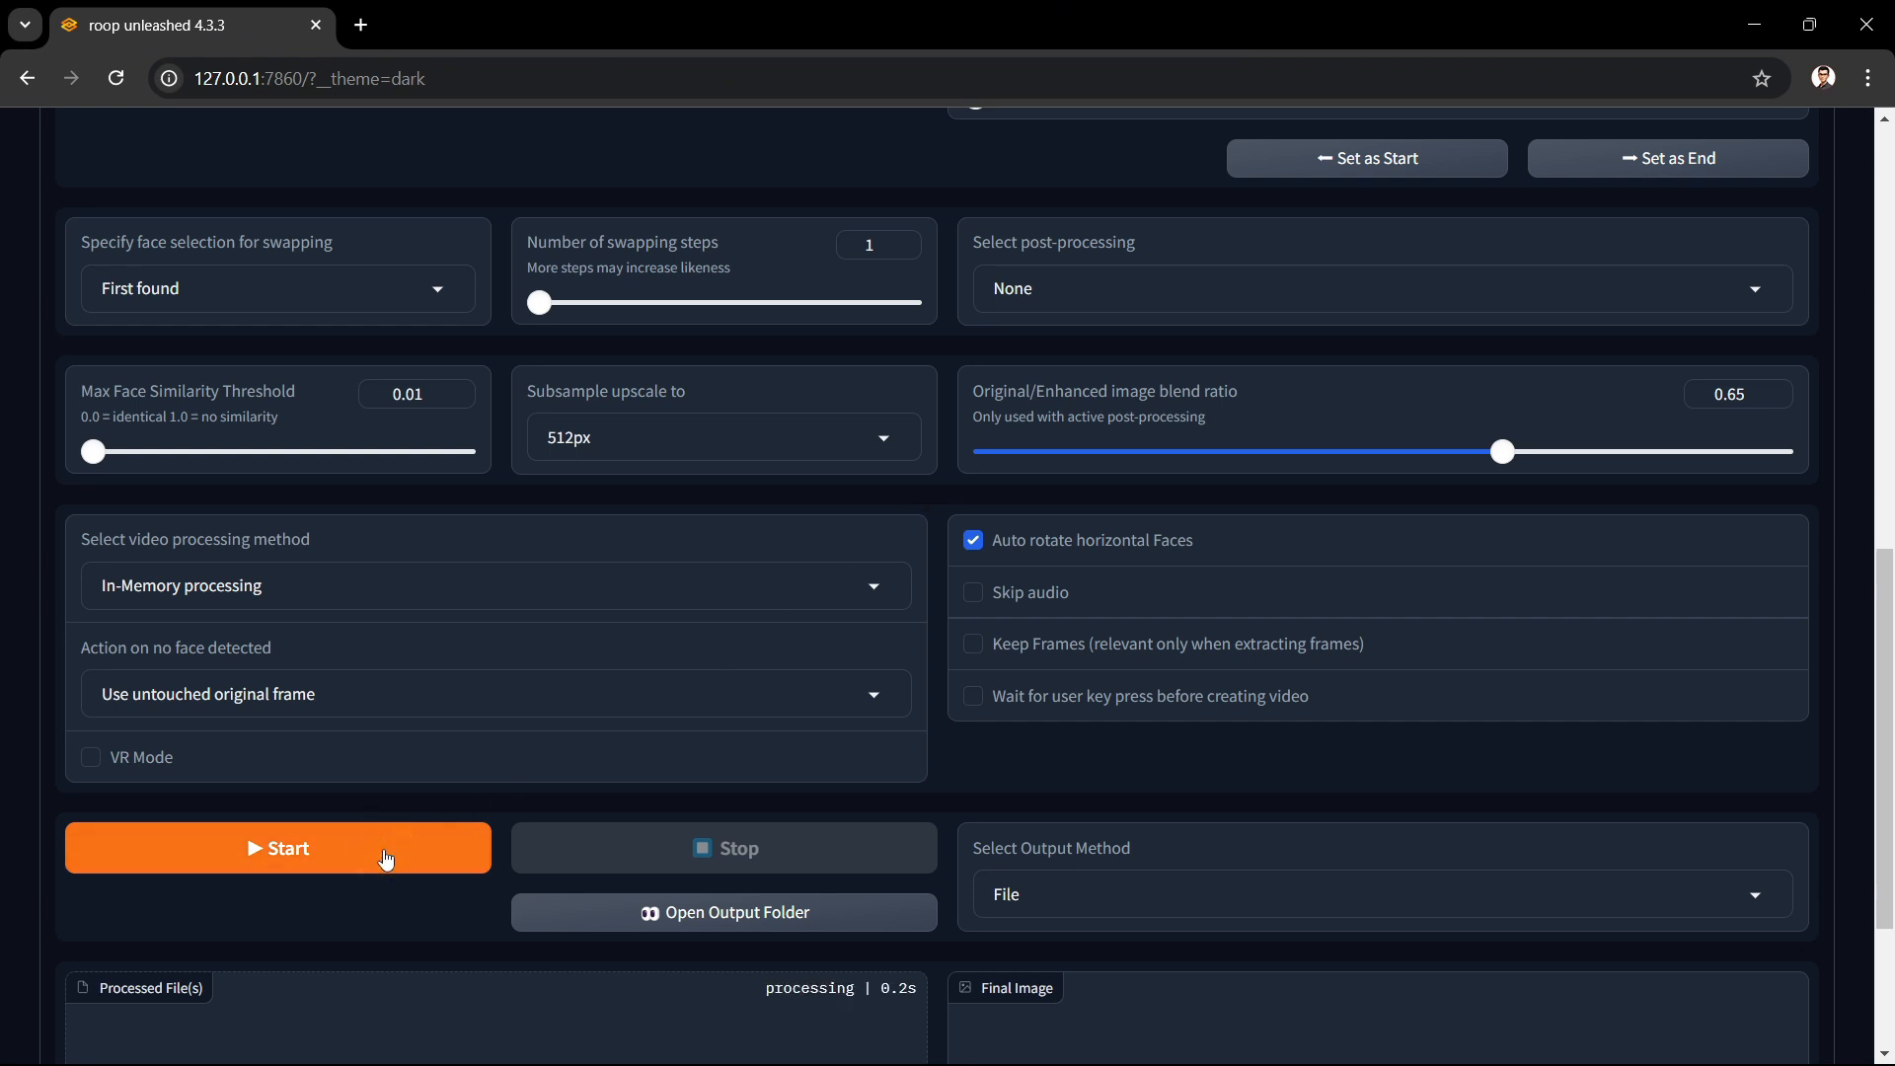
Step: Inspect the face-swapped final image and preview the save dialog for the processed PNG file, cancelling without saving
scroll(1880, 790, "down", 3)
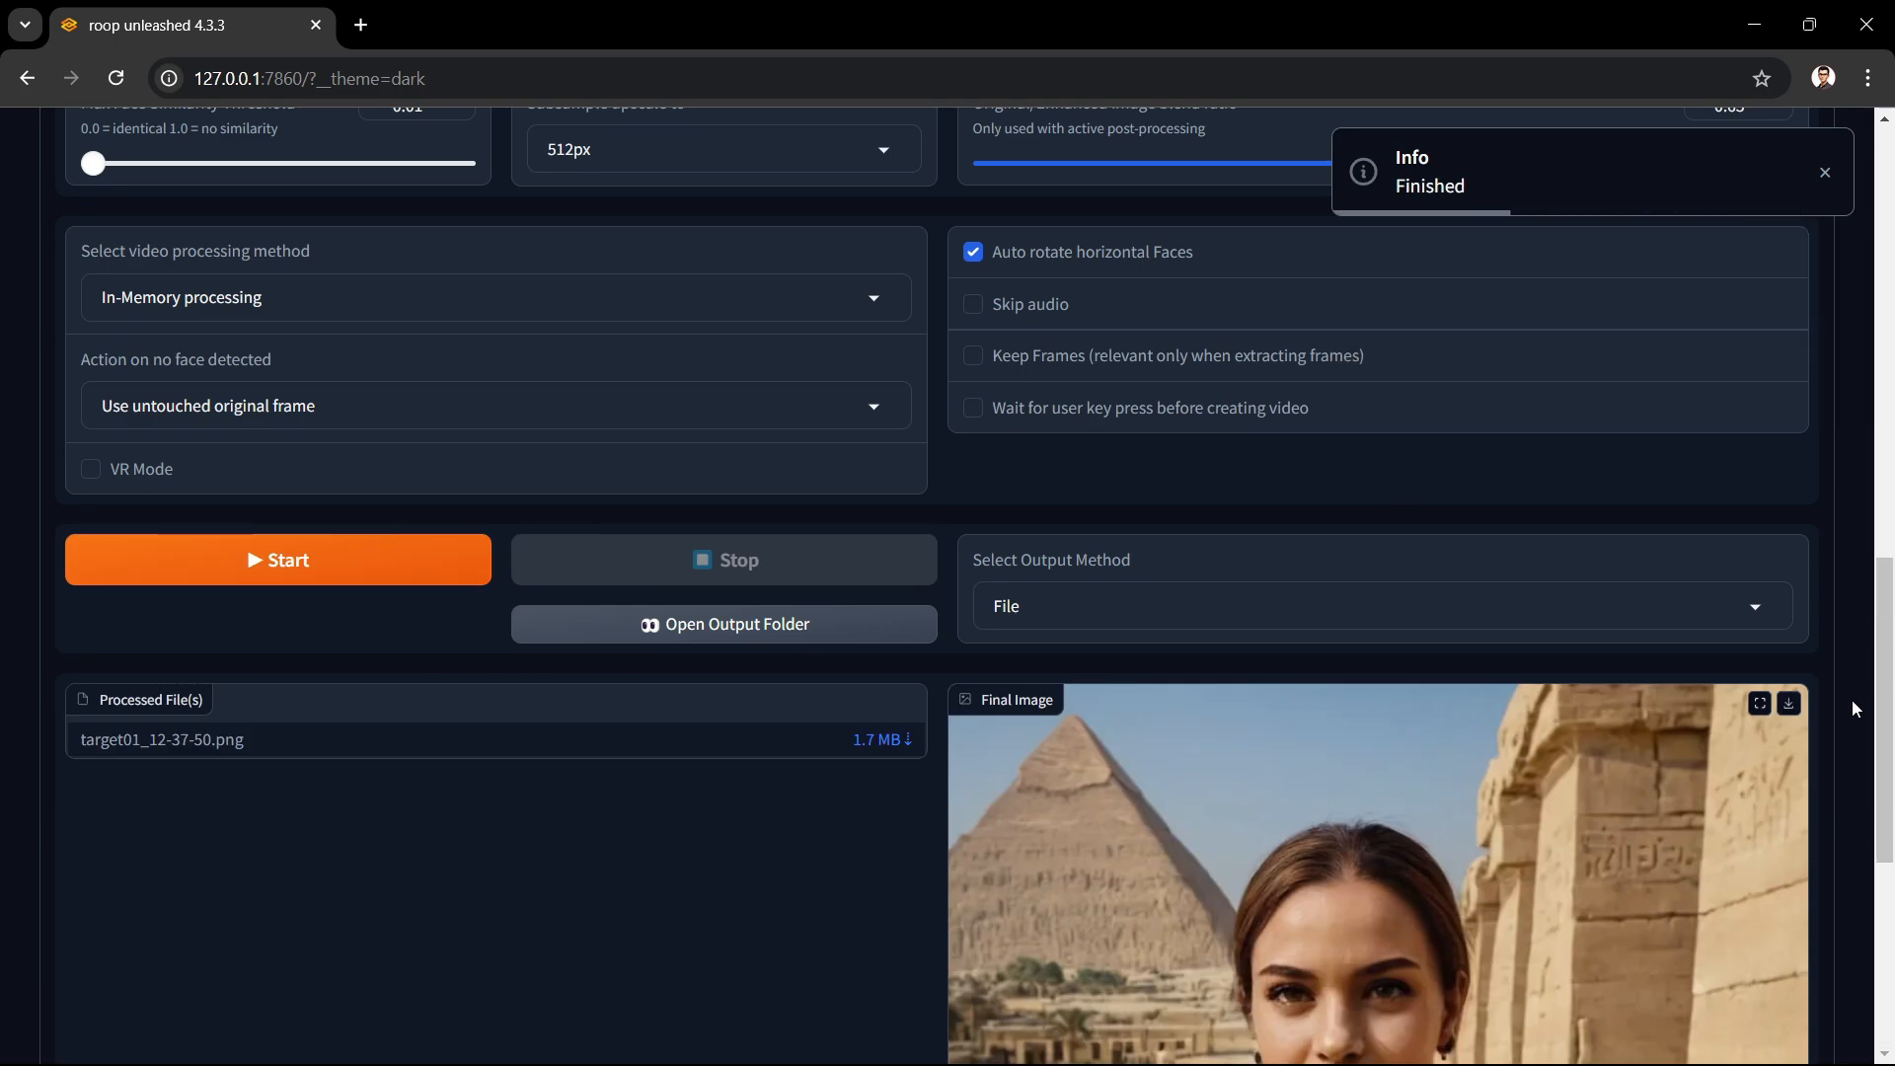
scroll(1852, 701, "down", 5)
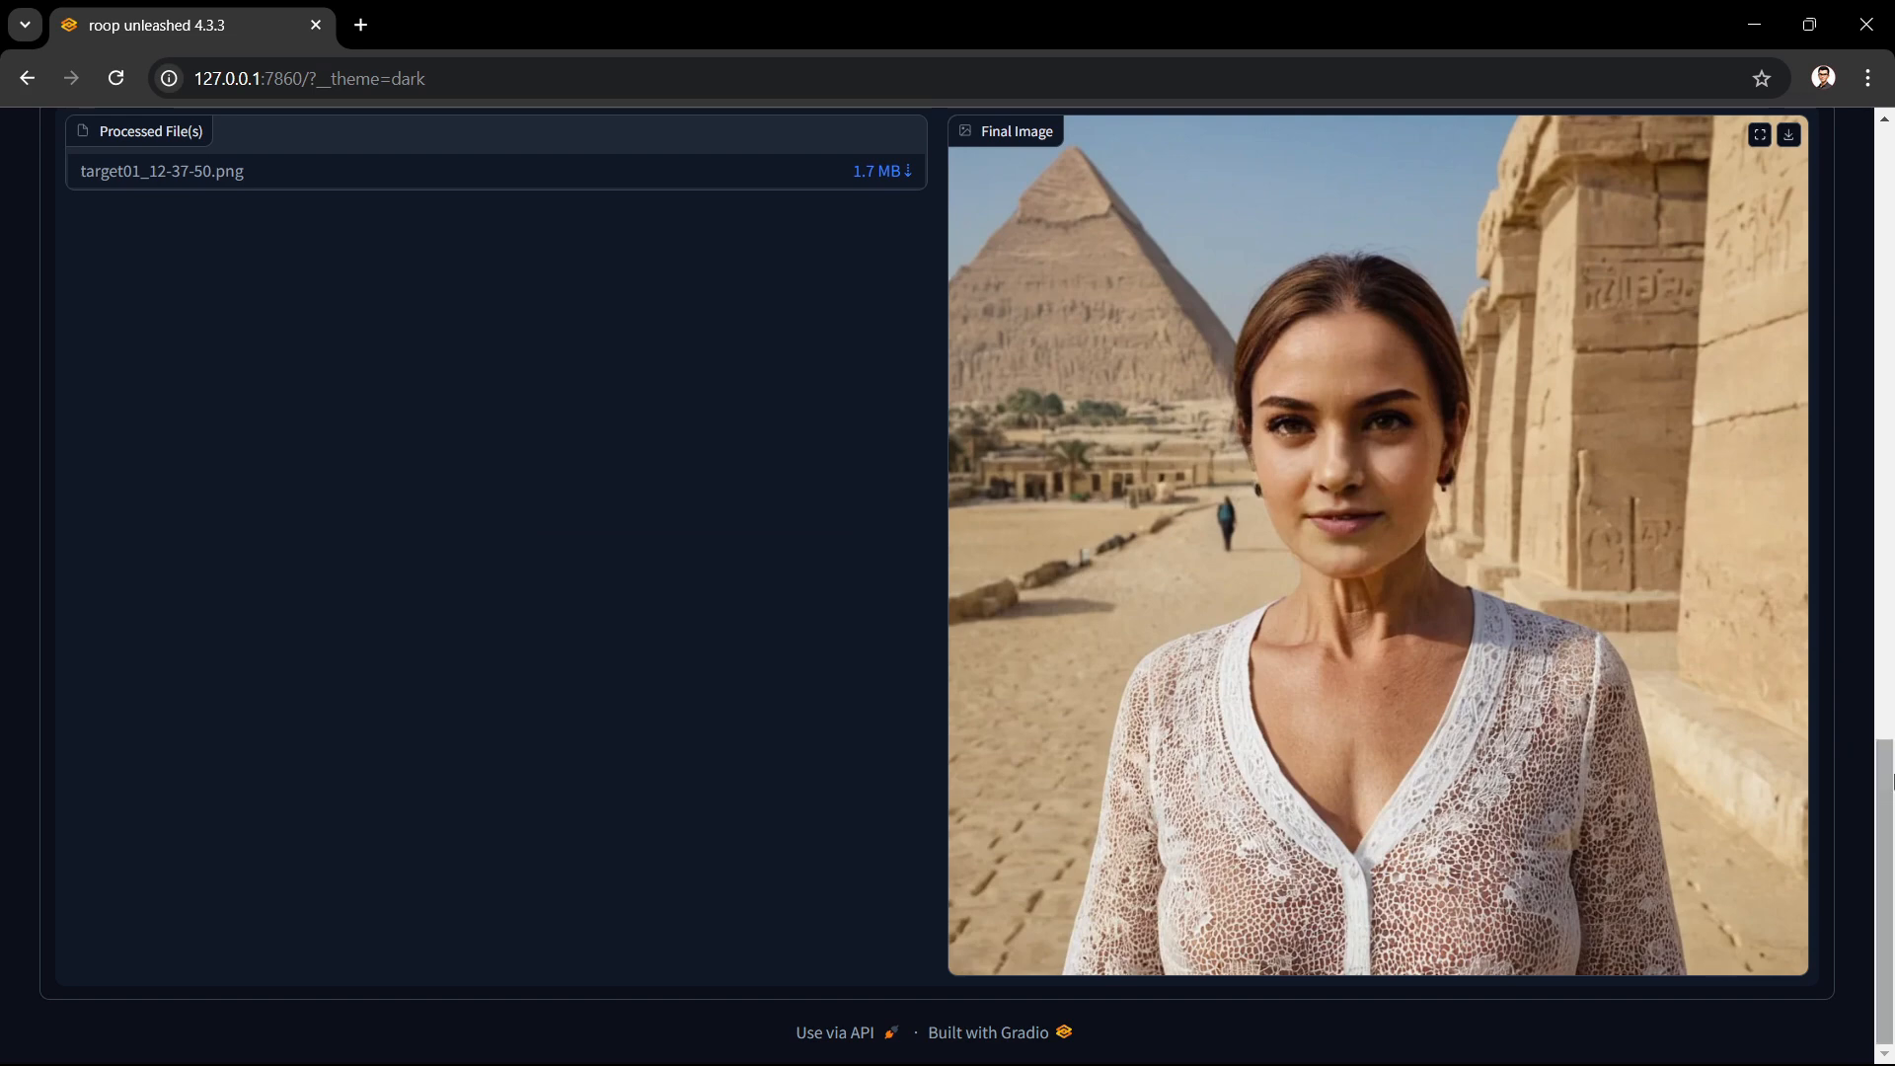
left_click(1887, 776)
left_click_drag(1887, 776, 1885, 766)
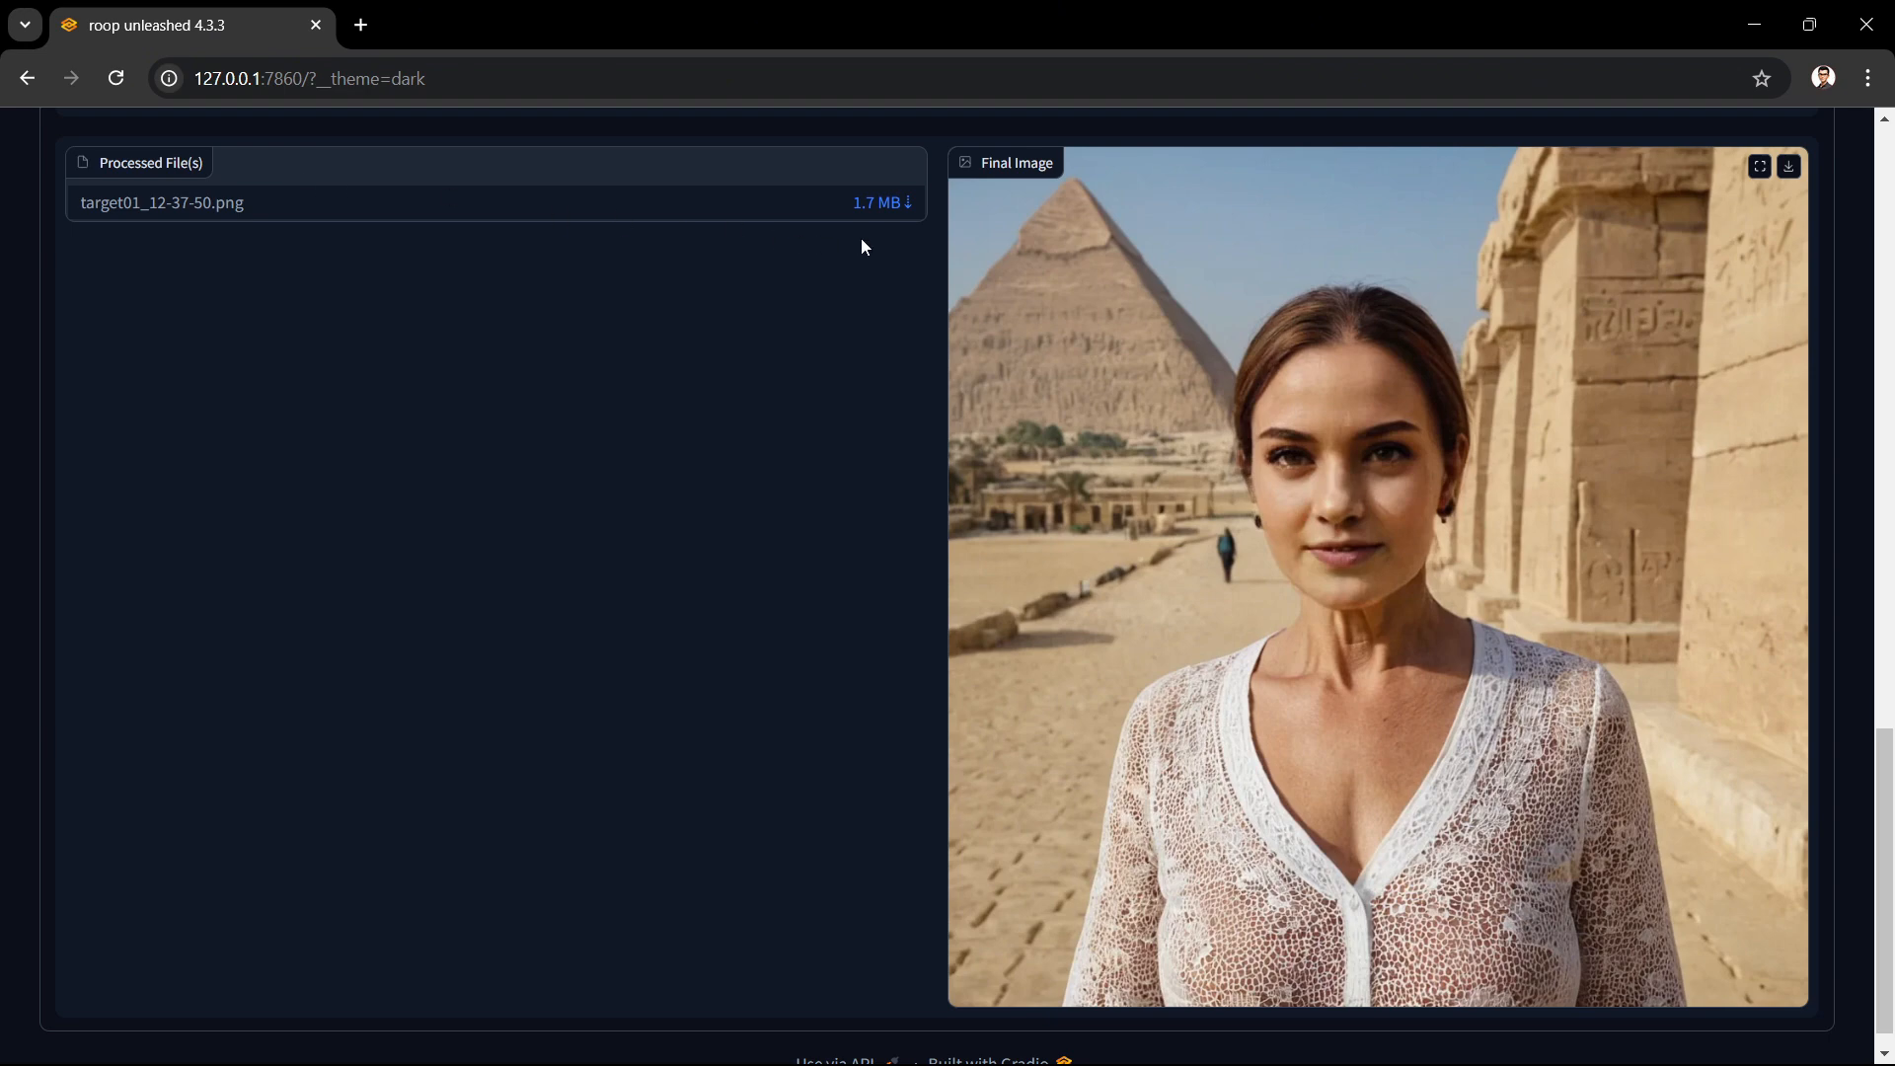
left_click(910, 201)
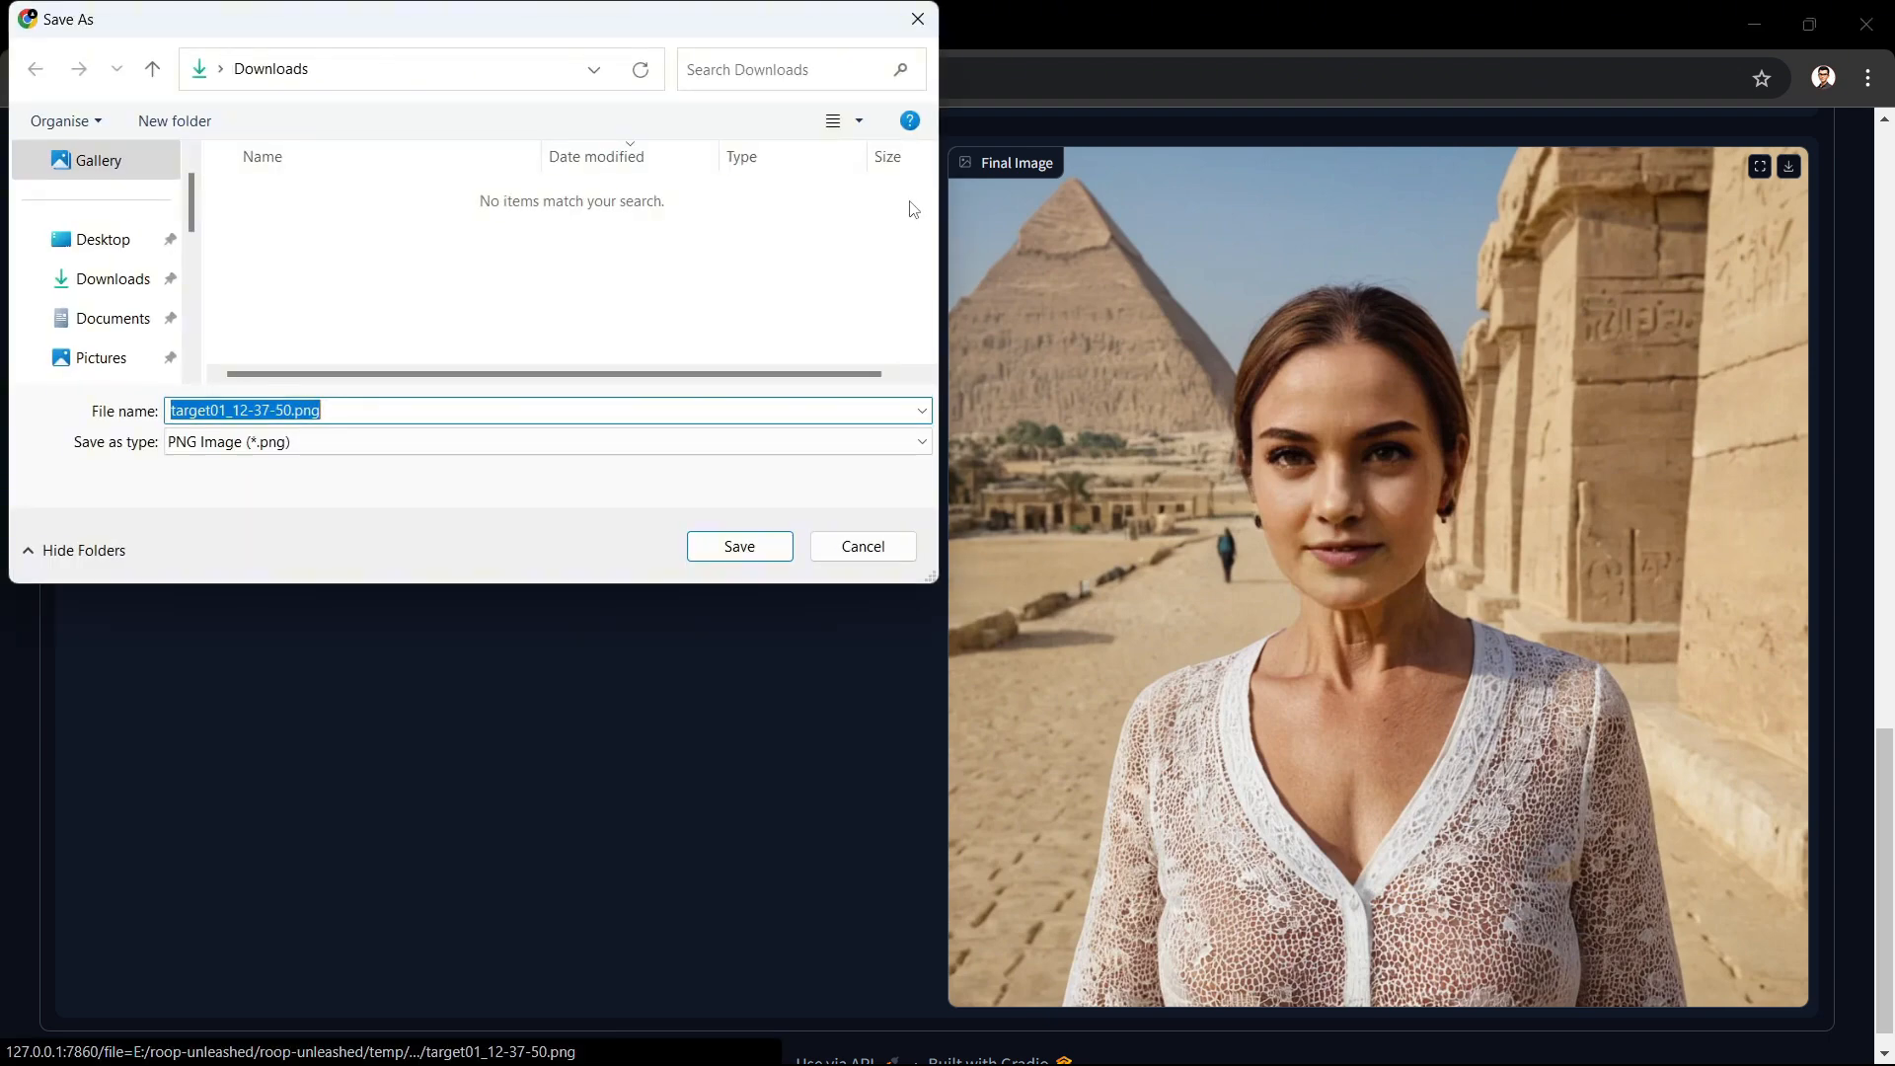
left_click(863, 546)
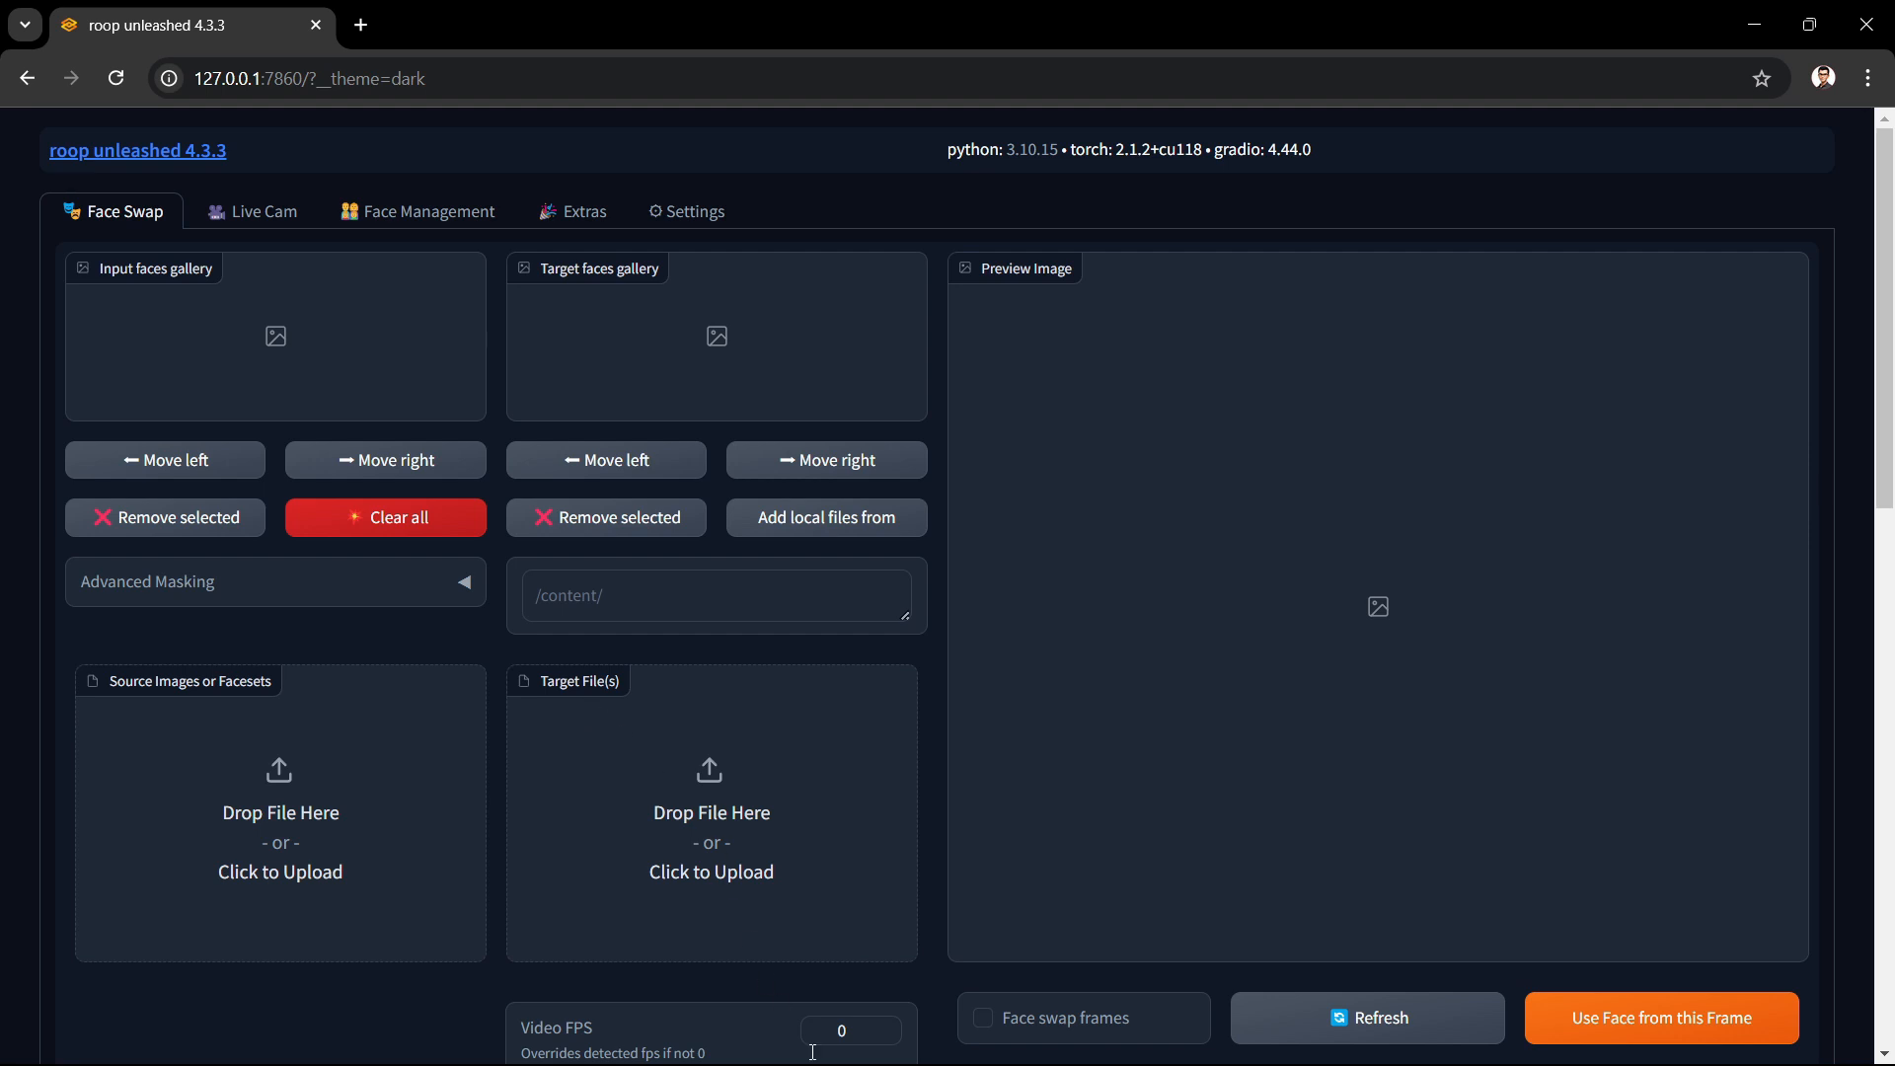
Step: Add face01.png as the source image and target01.mp4 as the target file from the Foxton (E:) drive
left_click(979, 1037)
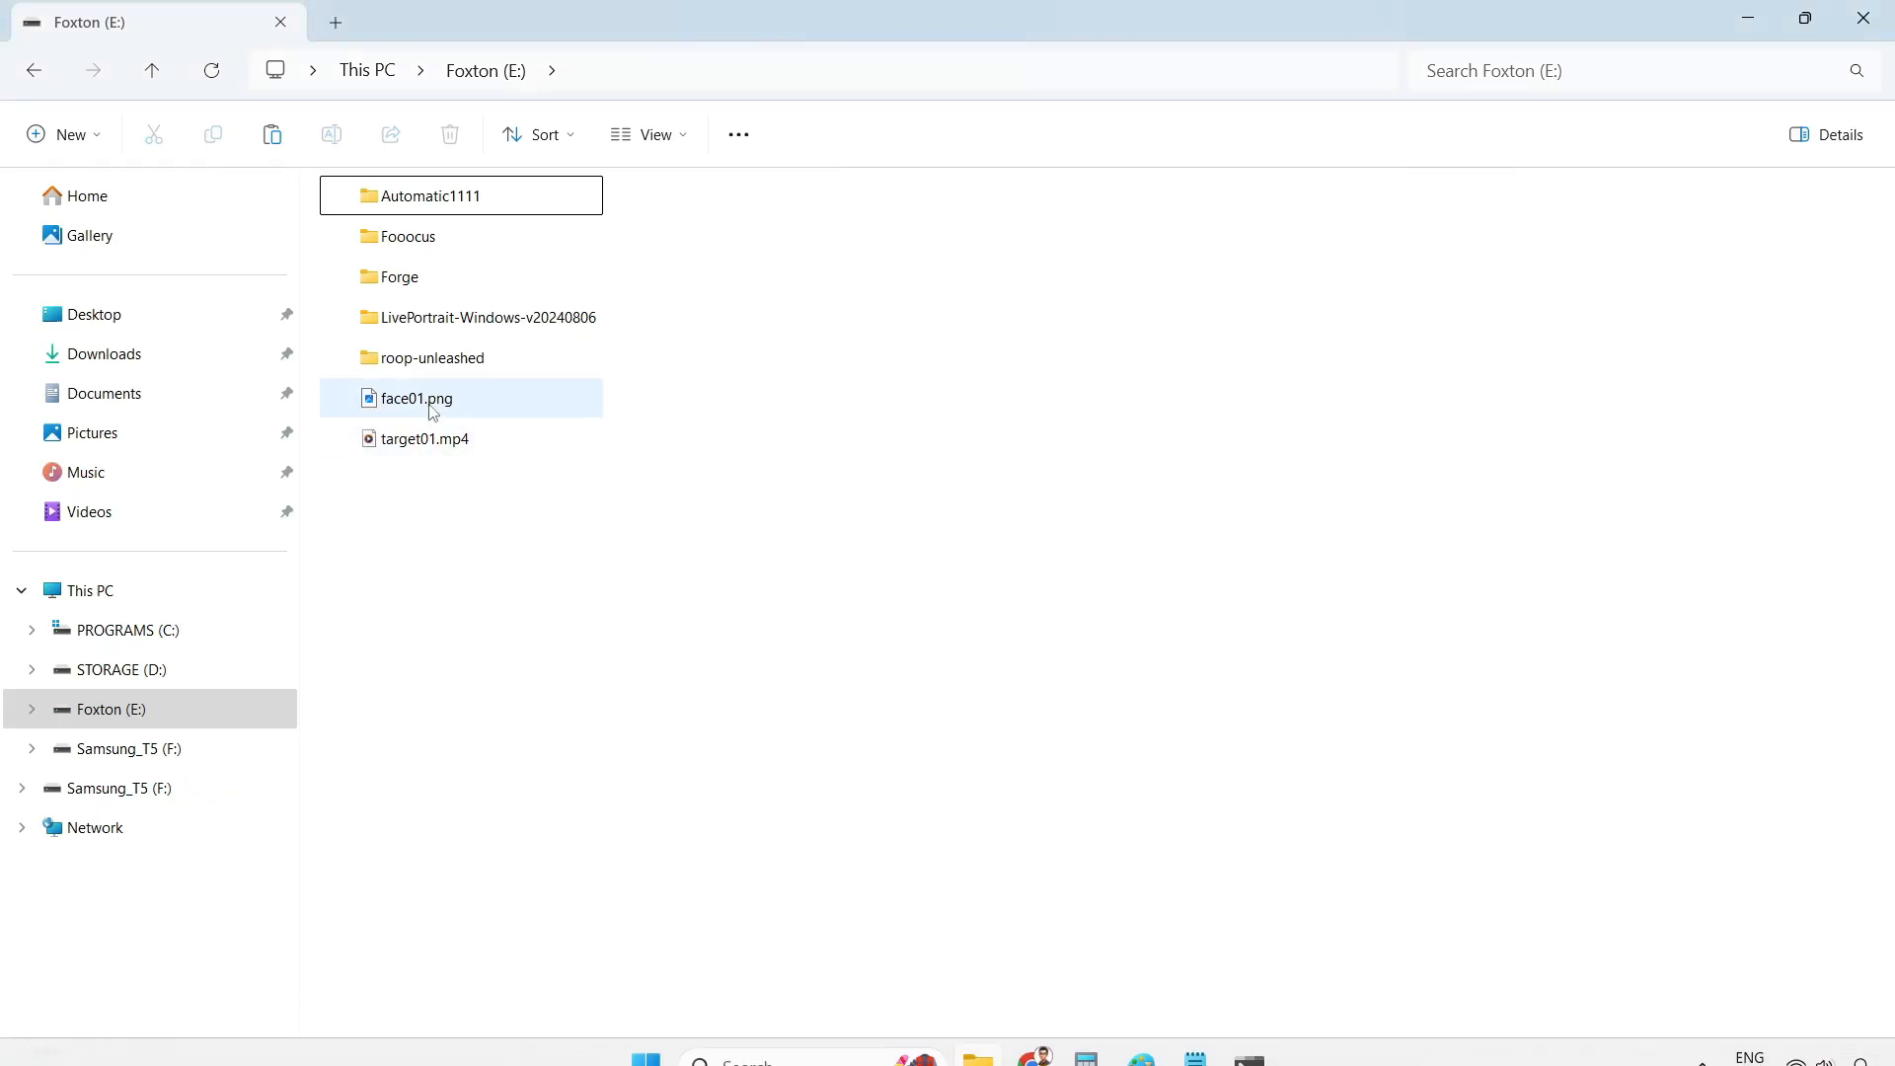
left_click_drag(395, 400, 360, 825)
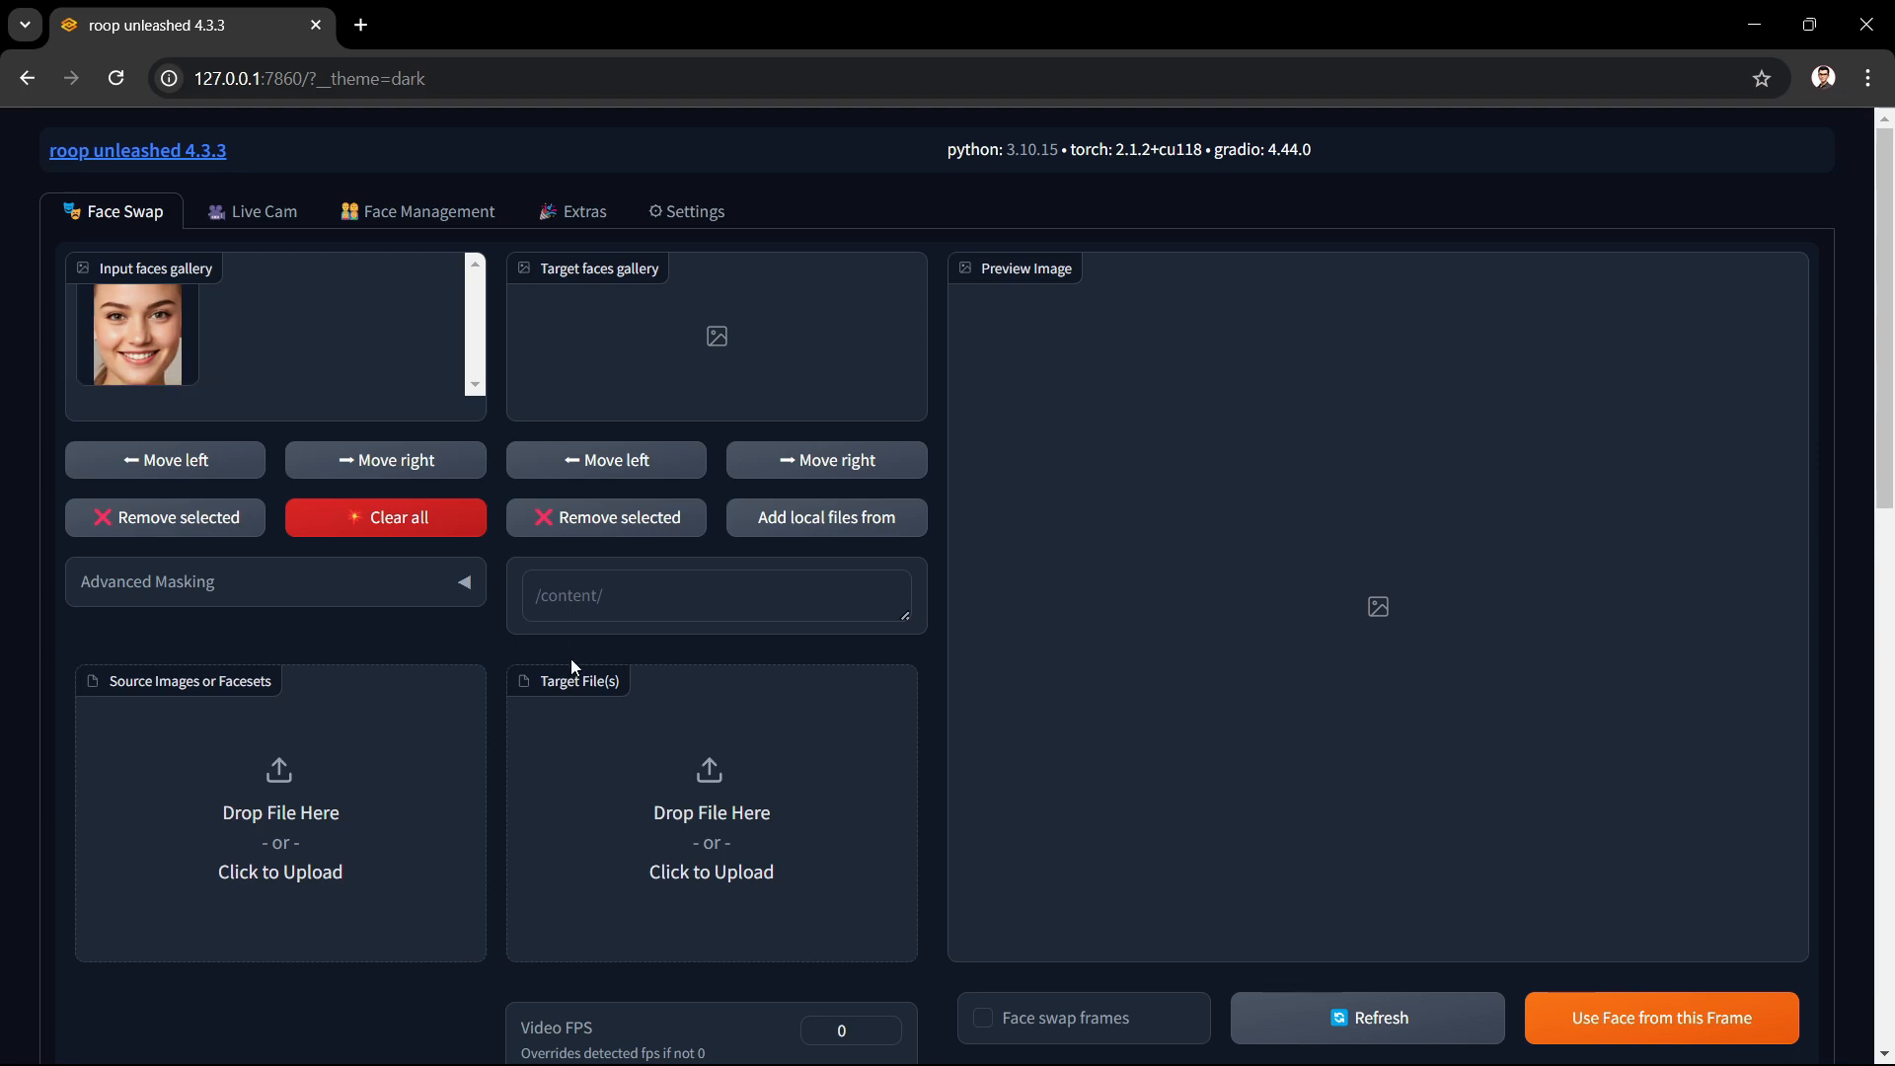
left_click(960, 1037)
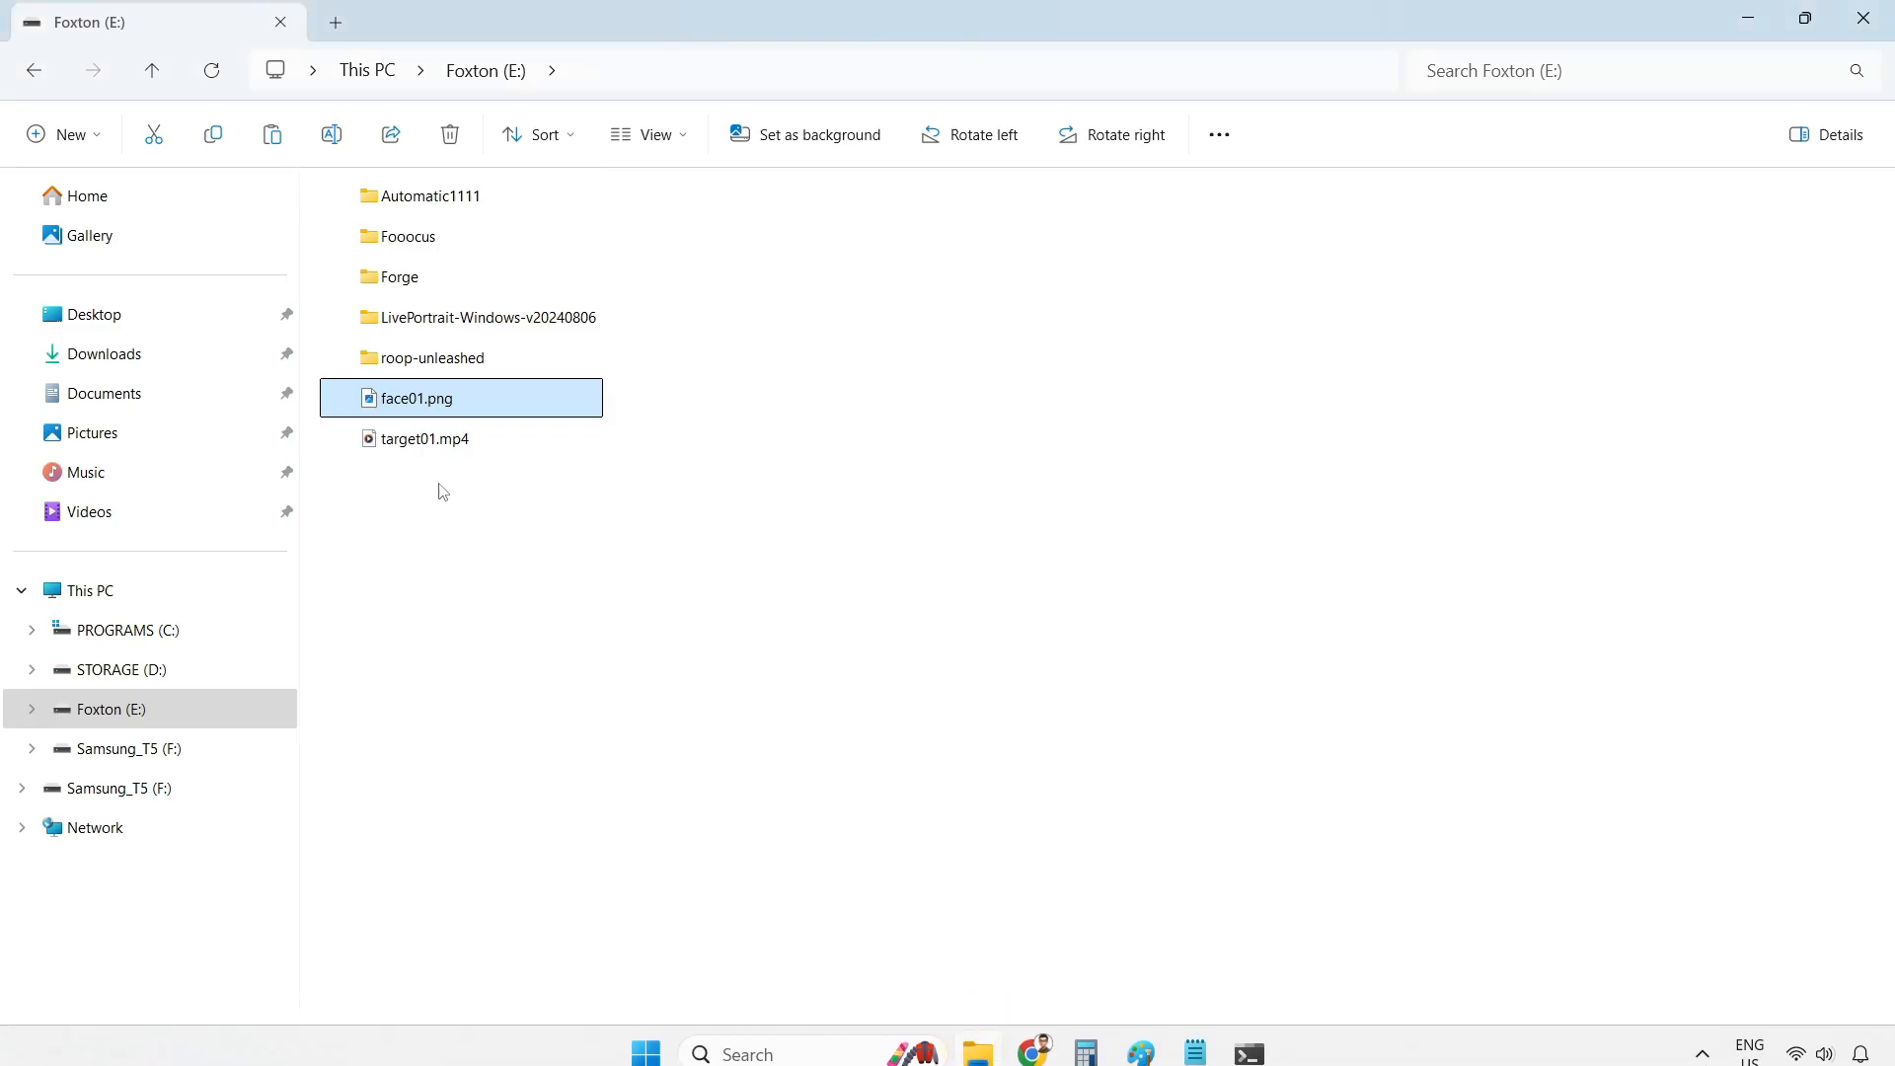
left_click_drag(432, 440, 721, 859)
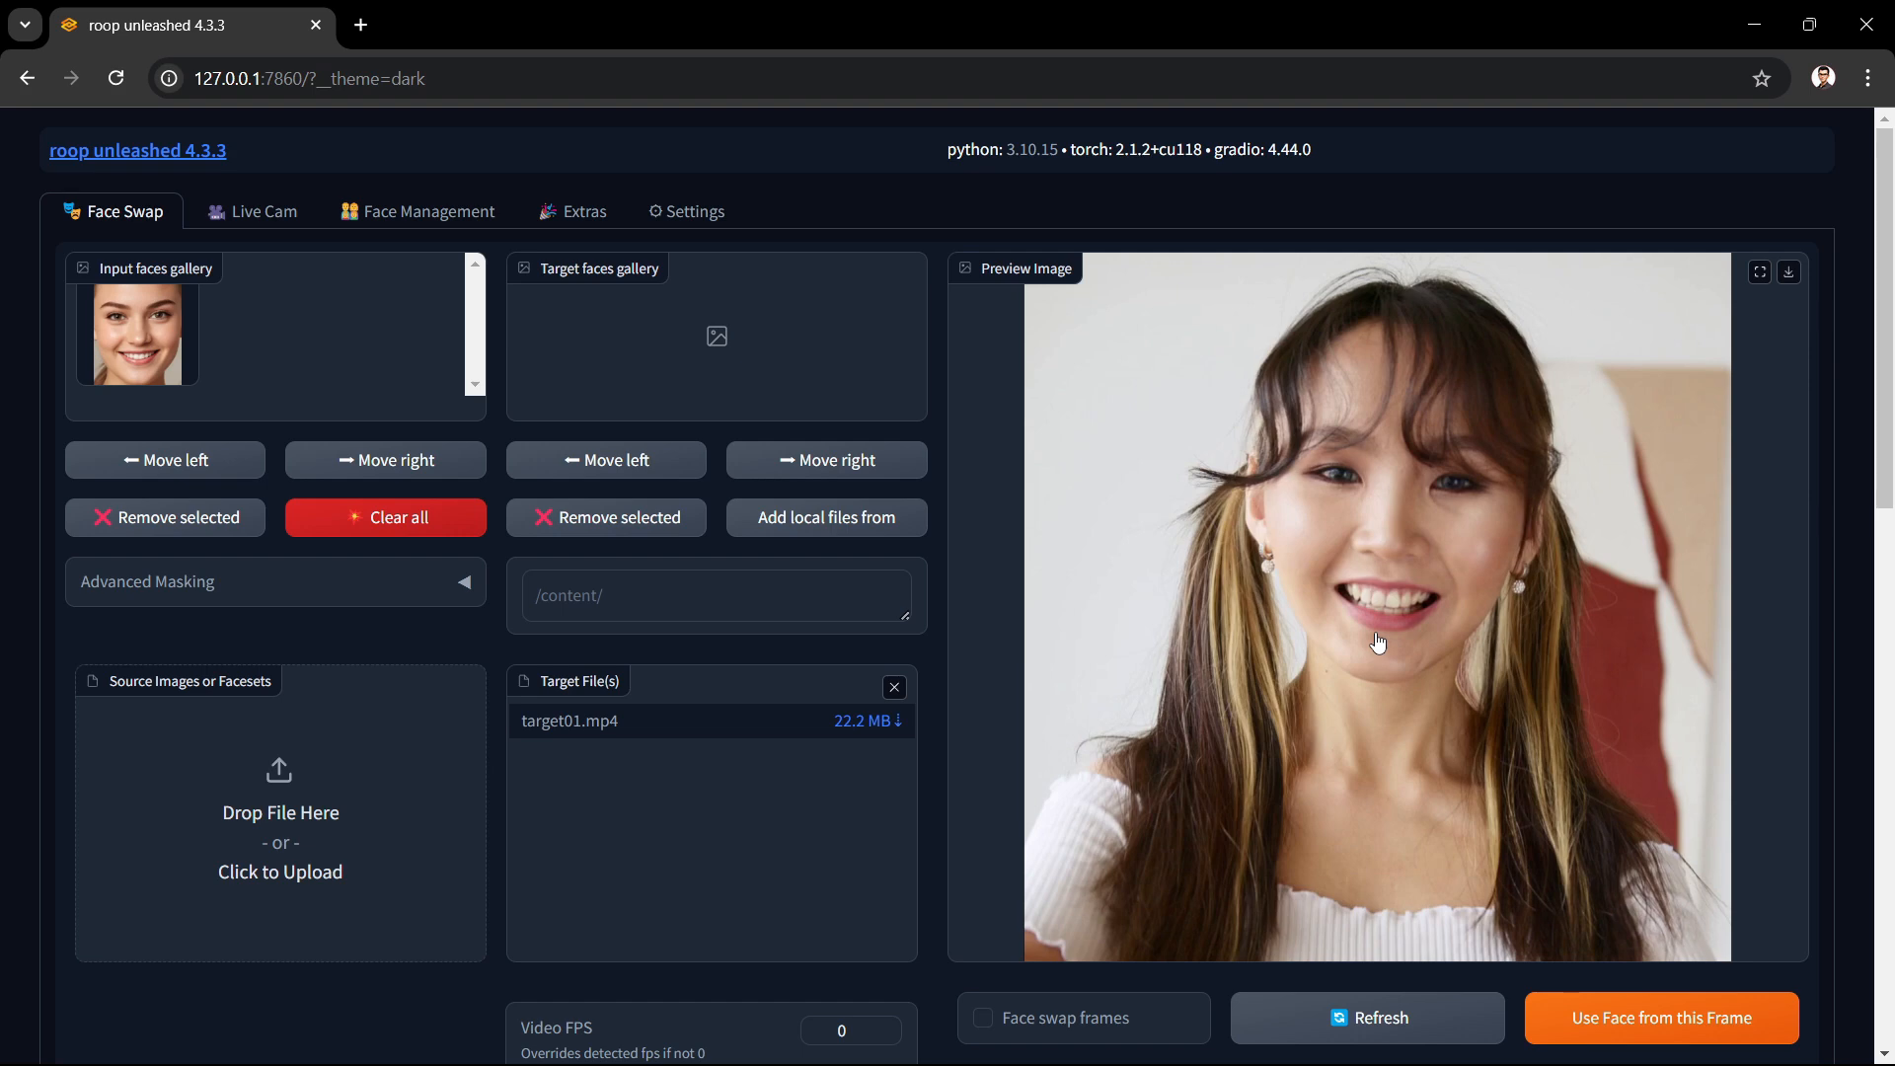
Step: Set the Max Face Similarity Threshold to 0.01 and the subsample upscale to 512px for the video swap
left_click_drag(1887, 393, 1822, 669)
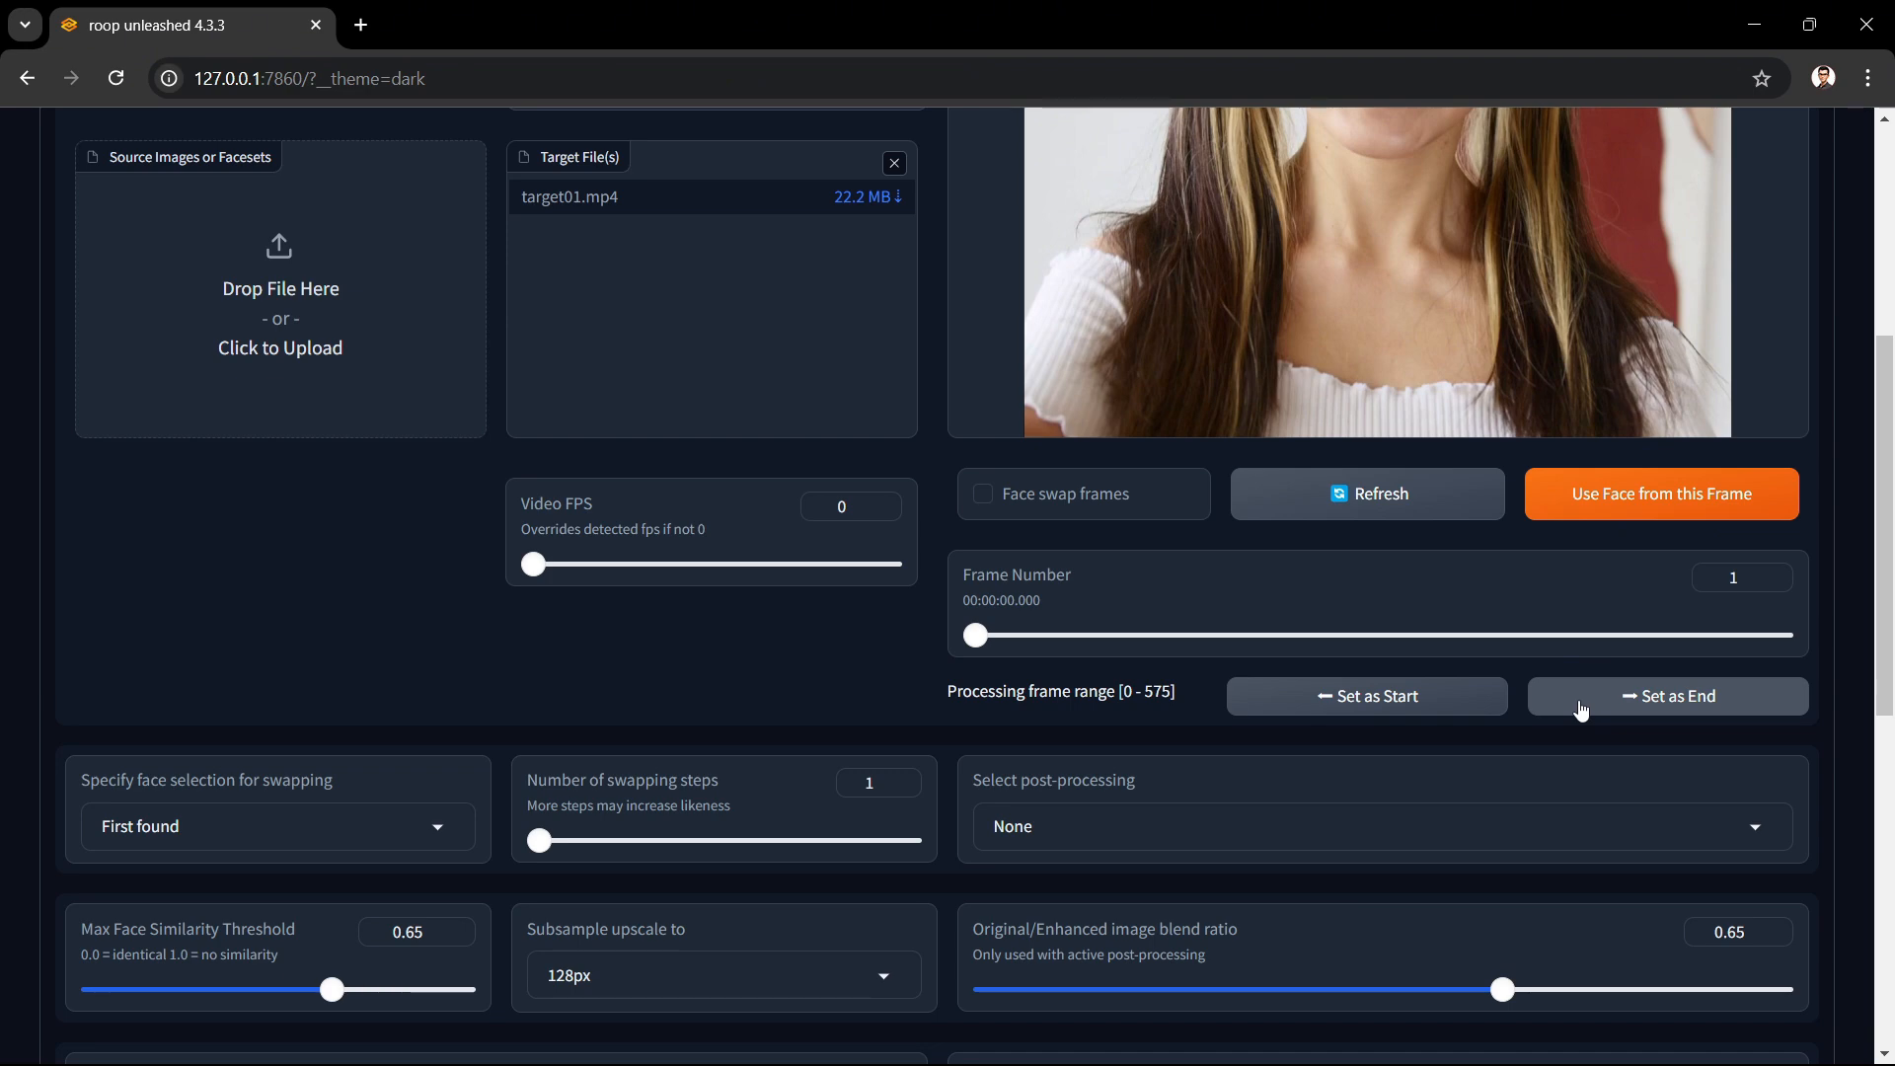
left_click_drag(1887, 604, 1887, 796)
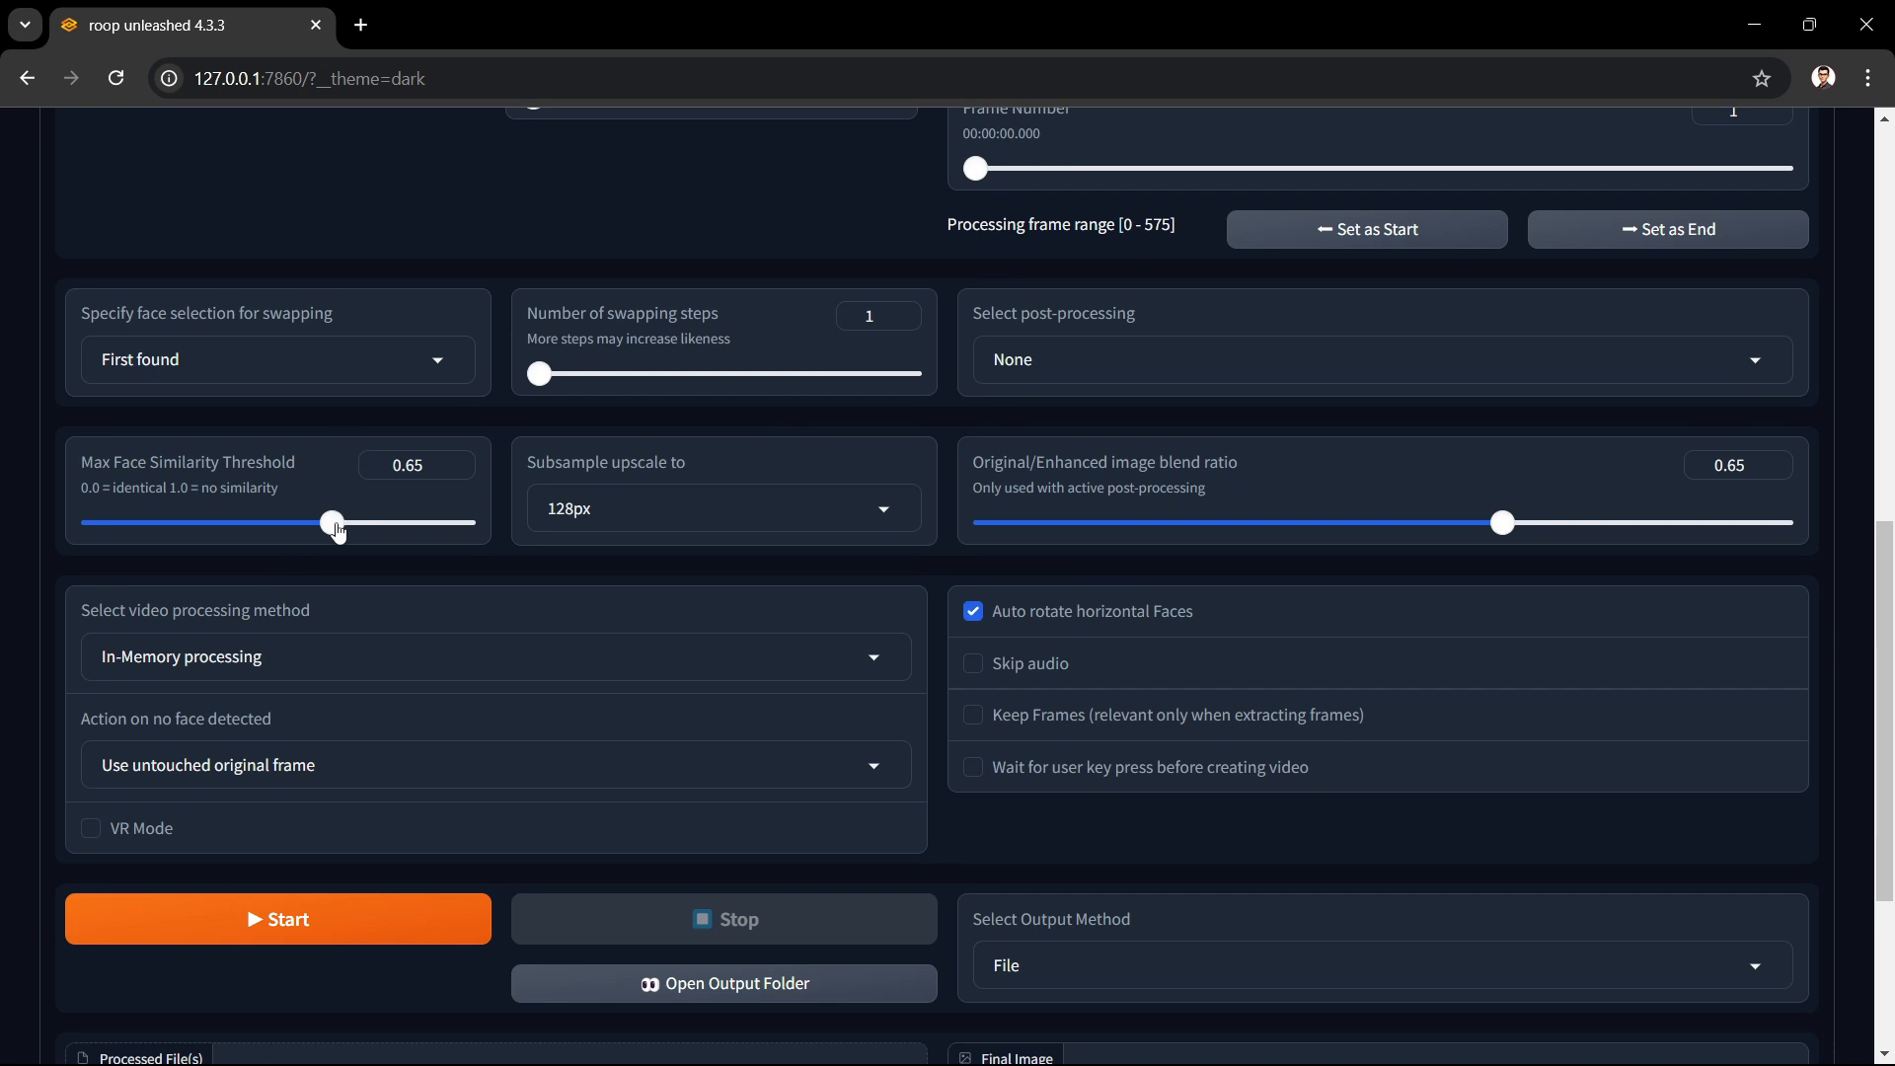
left_click_drag(333, 523, 58, 542)
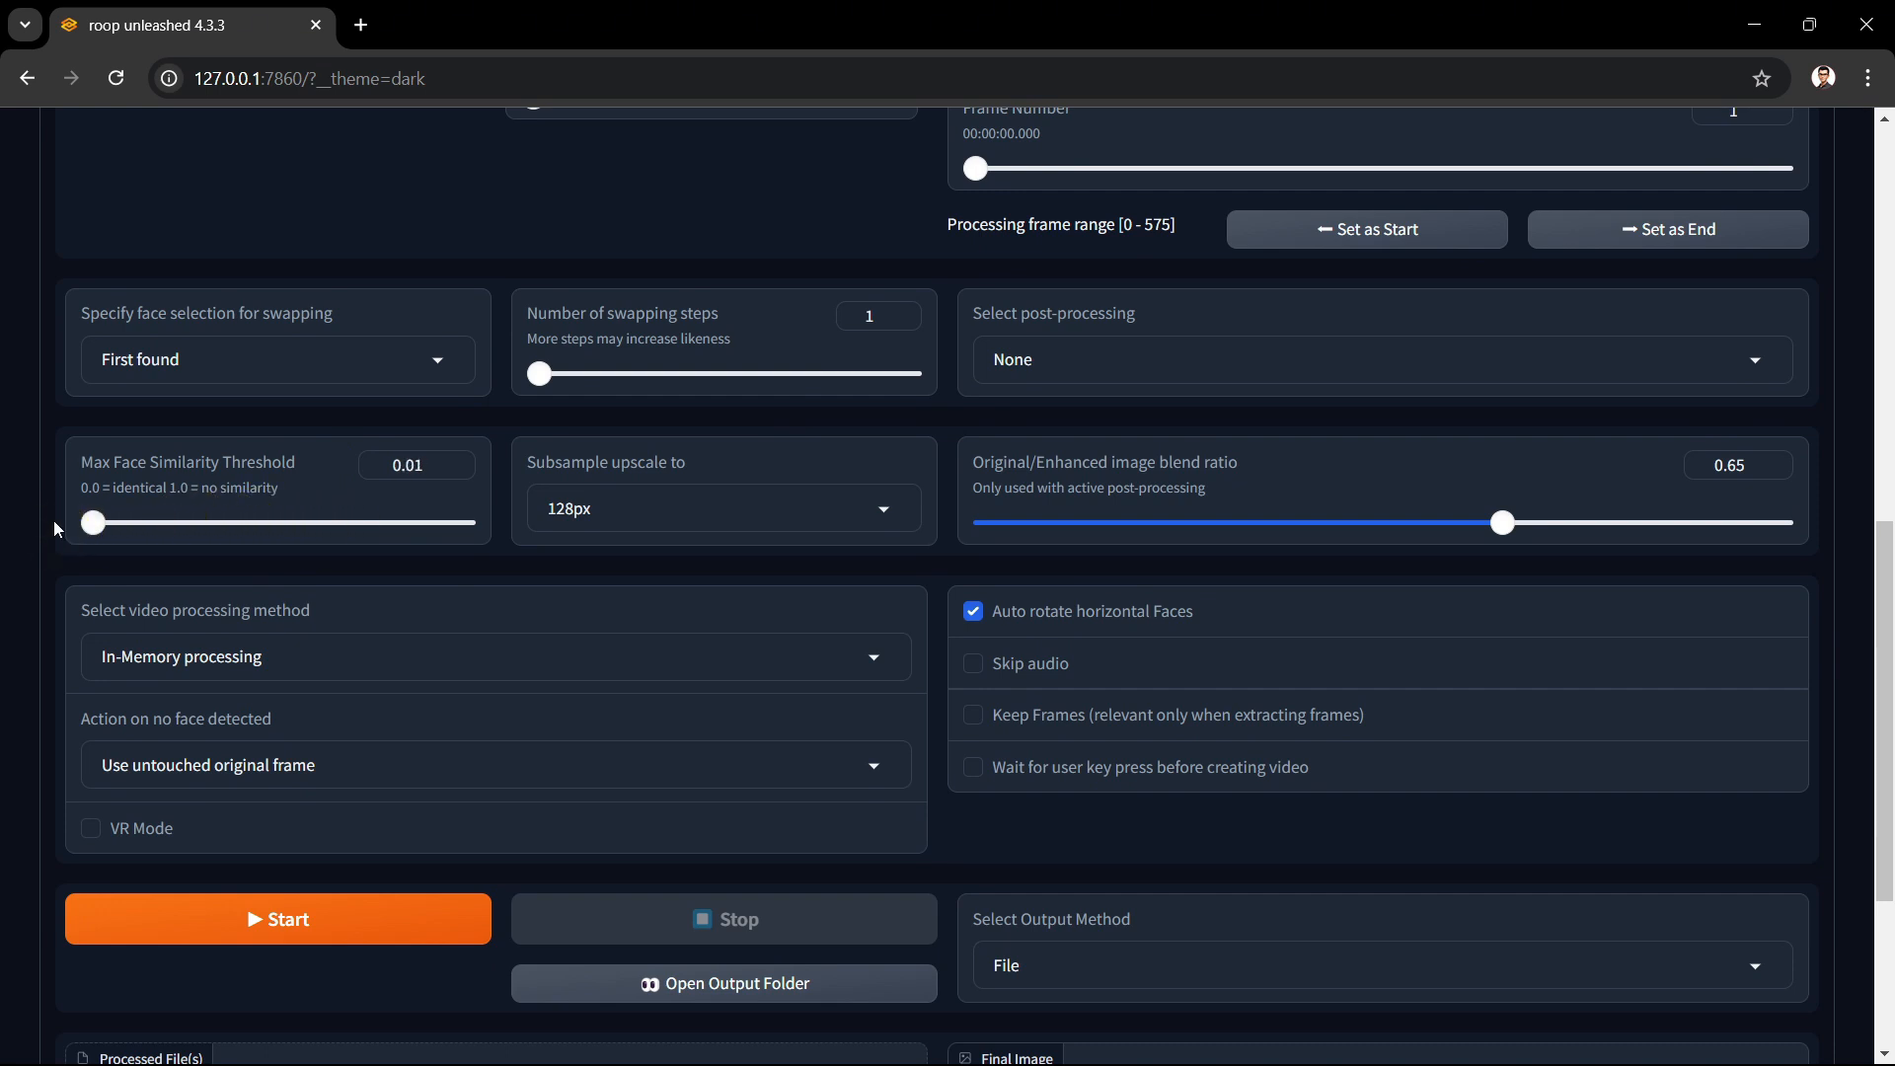
left_click(897, 508)
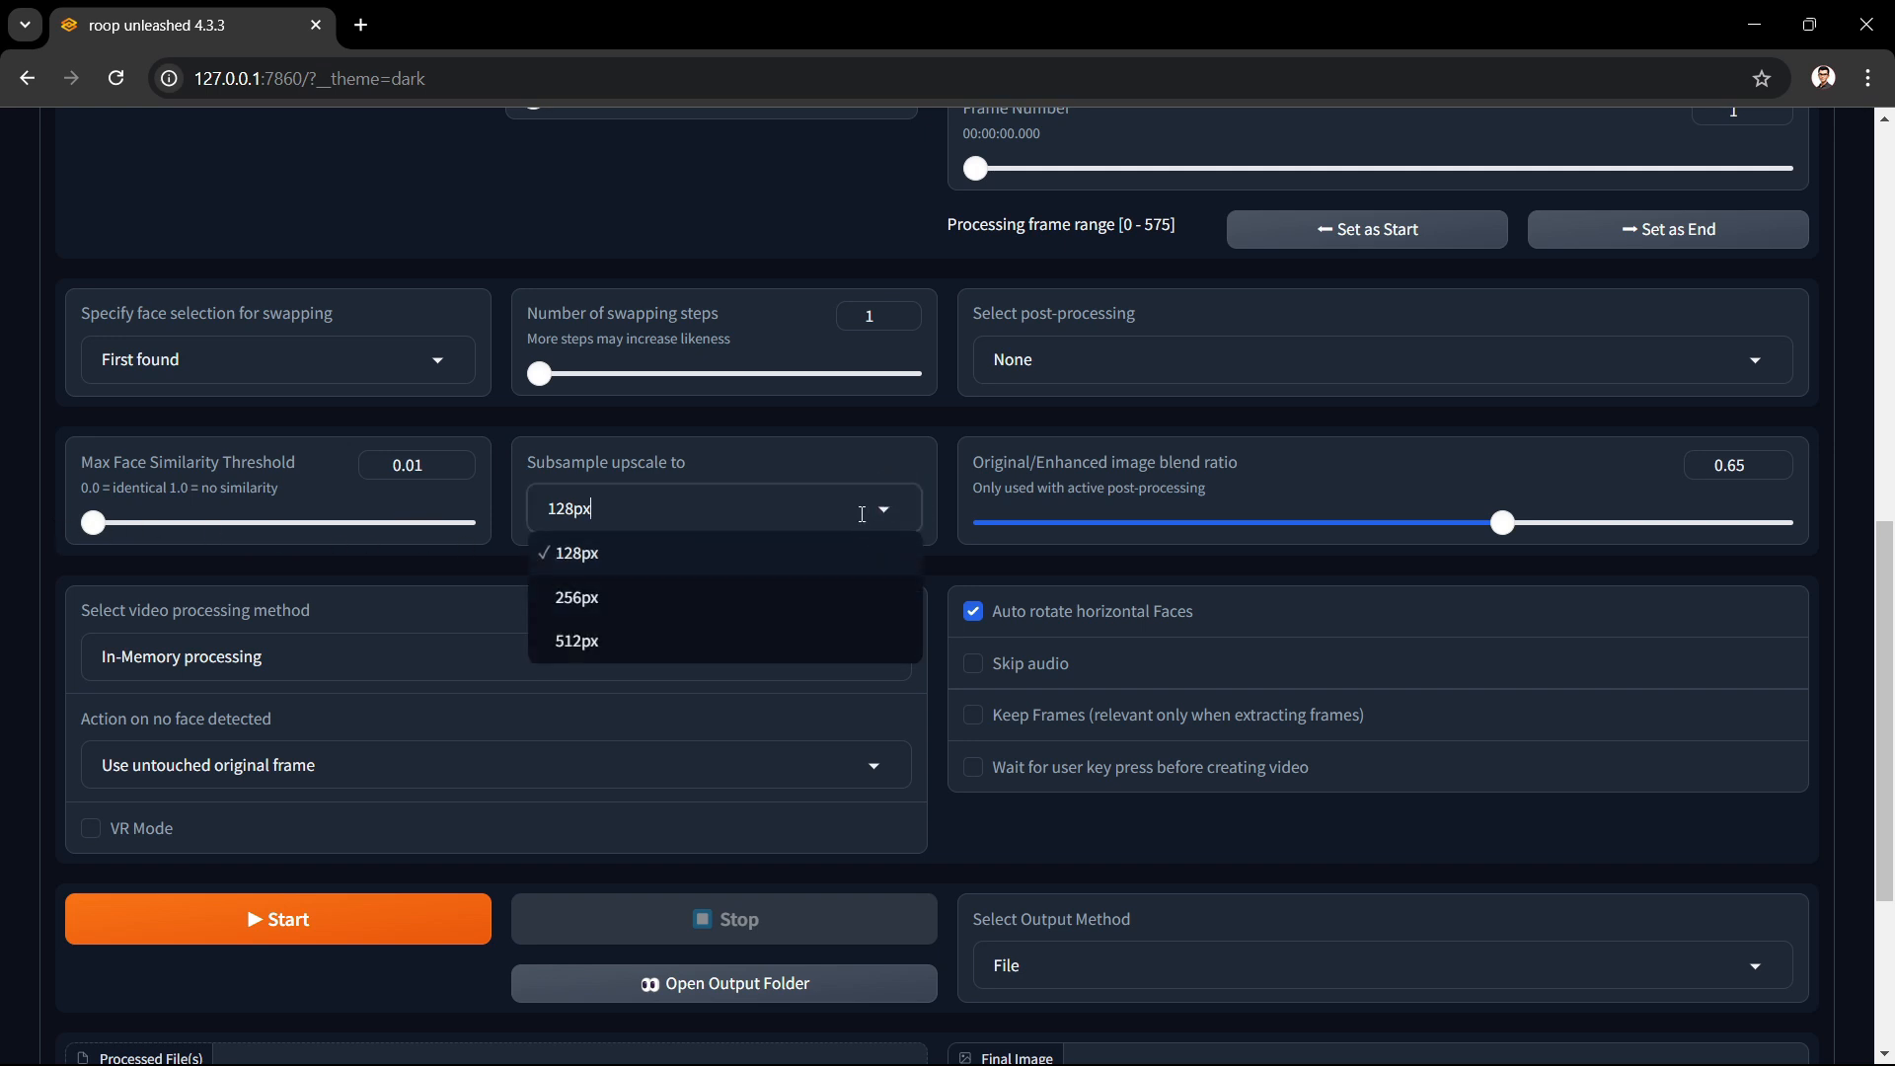
left_click(615, 645)
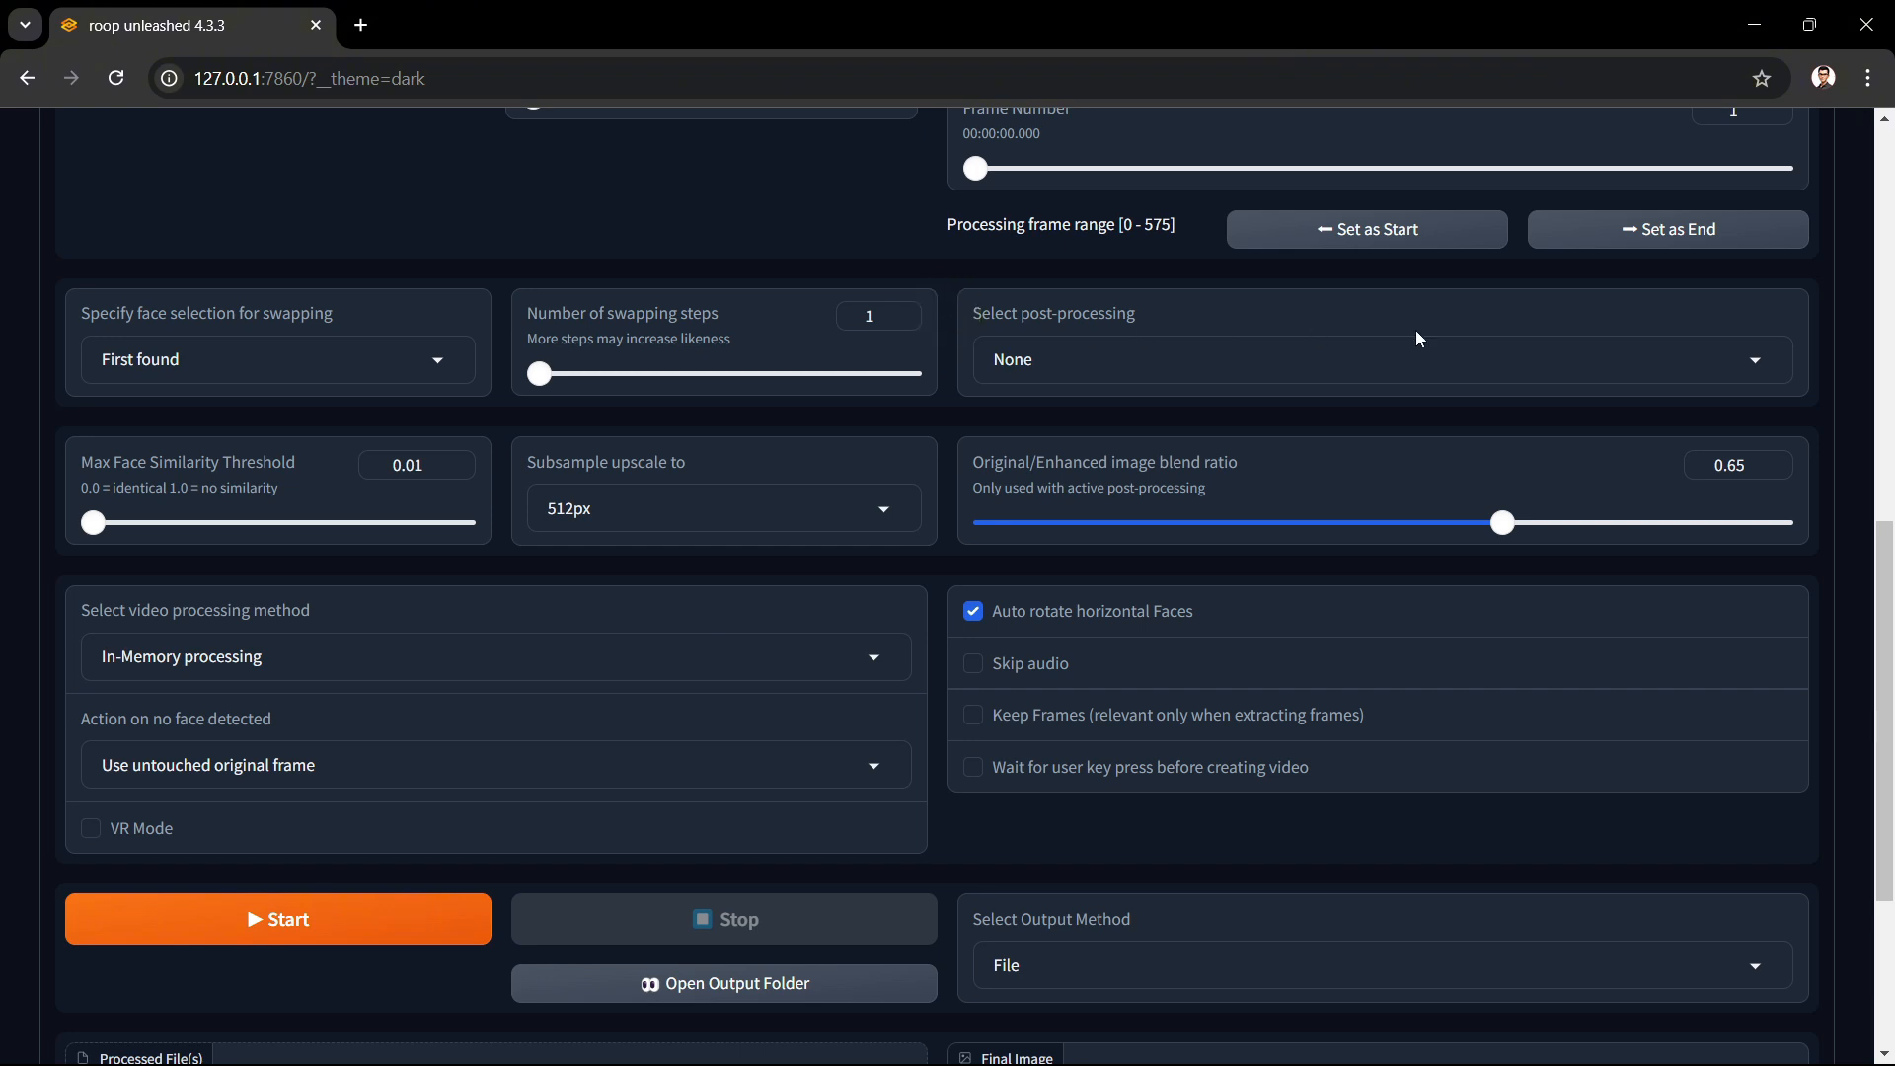
Step: Select GFPGAN as the post-processing method and start the face swap on the video
left_click(1759, 367)
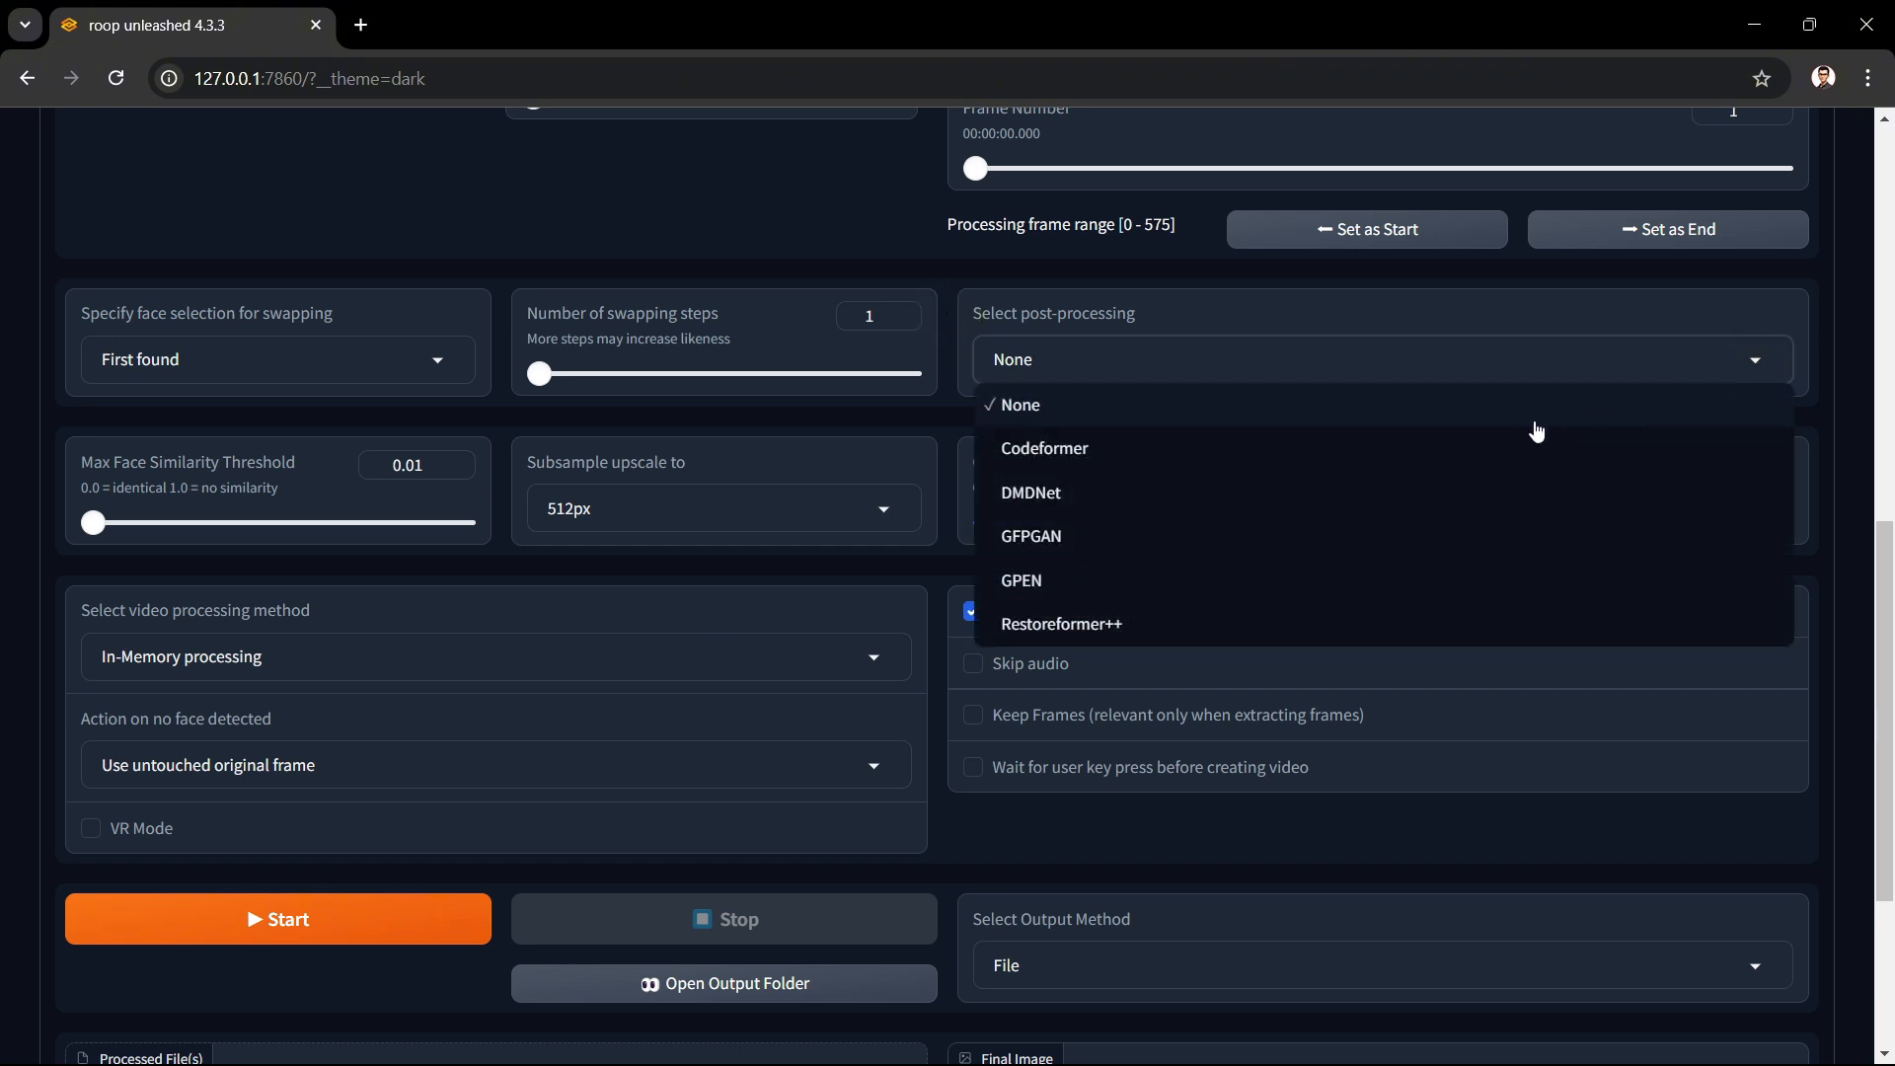
left_click(1087, 538)
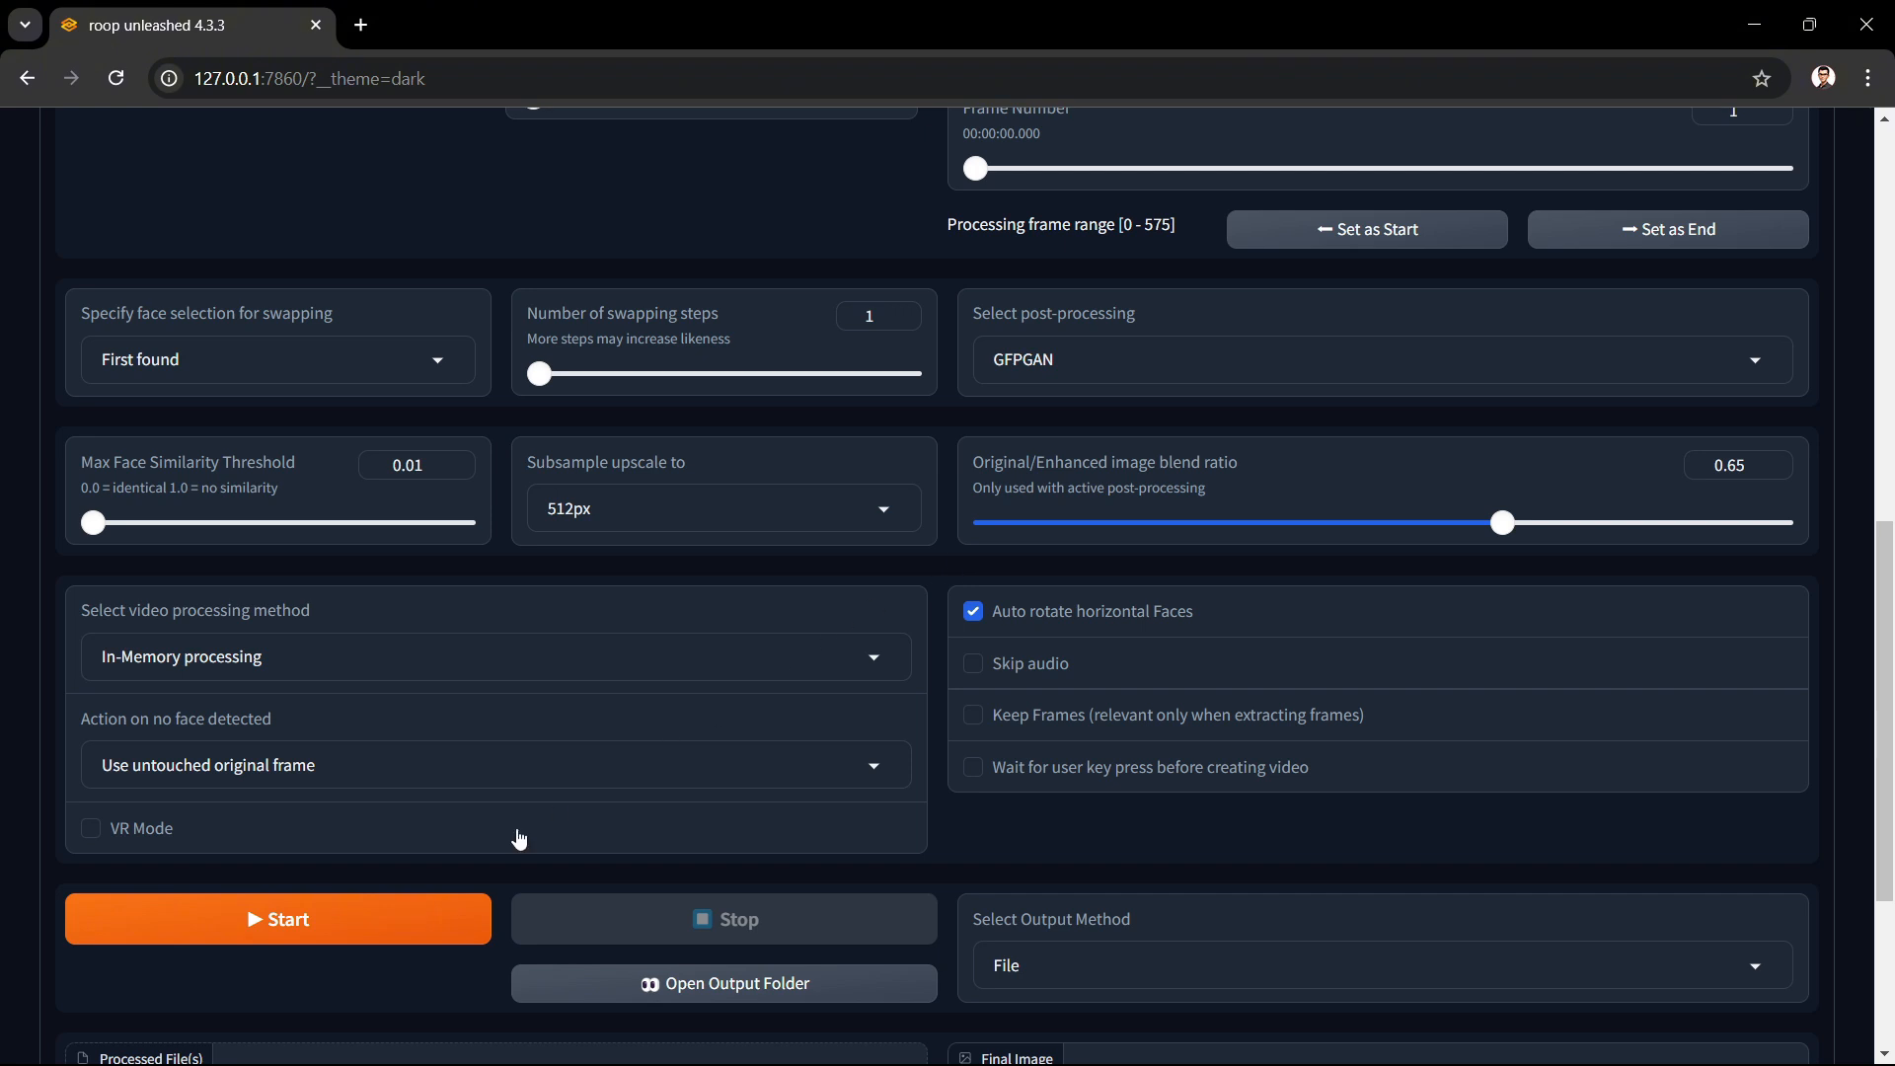
left_click(412, 906)
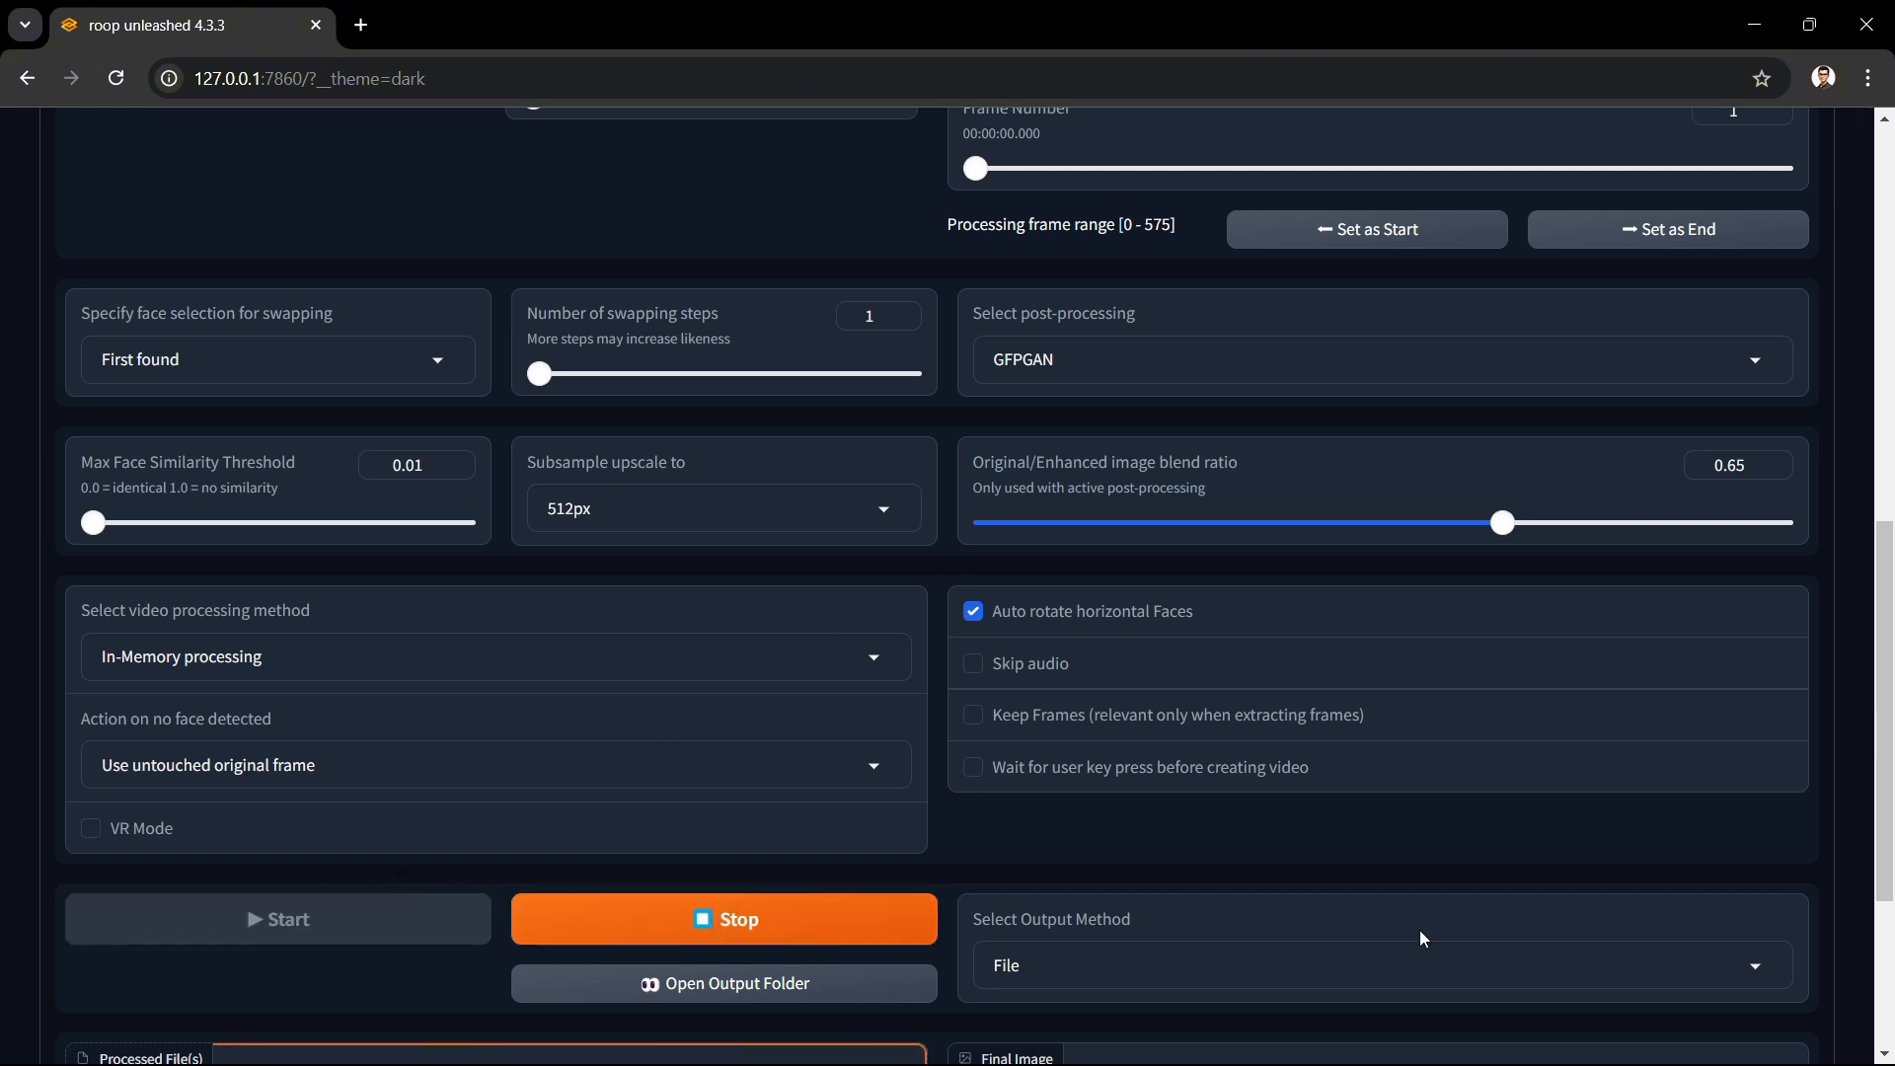
Step: Check the video processing progress and completion status in the command prompt window
left_click_drag(1889, 540, 1880, 758)
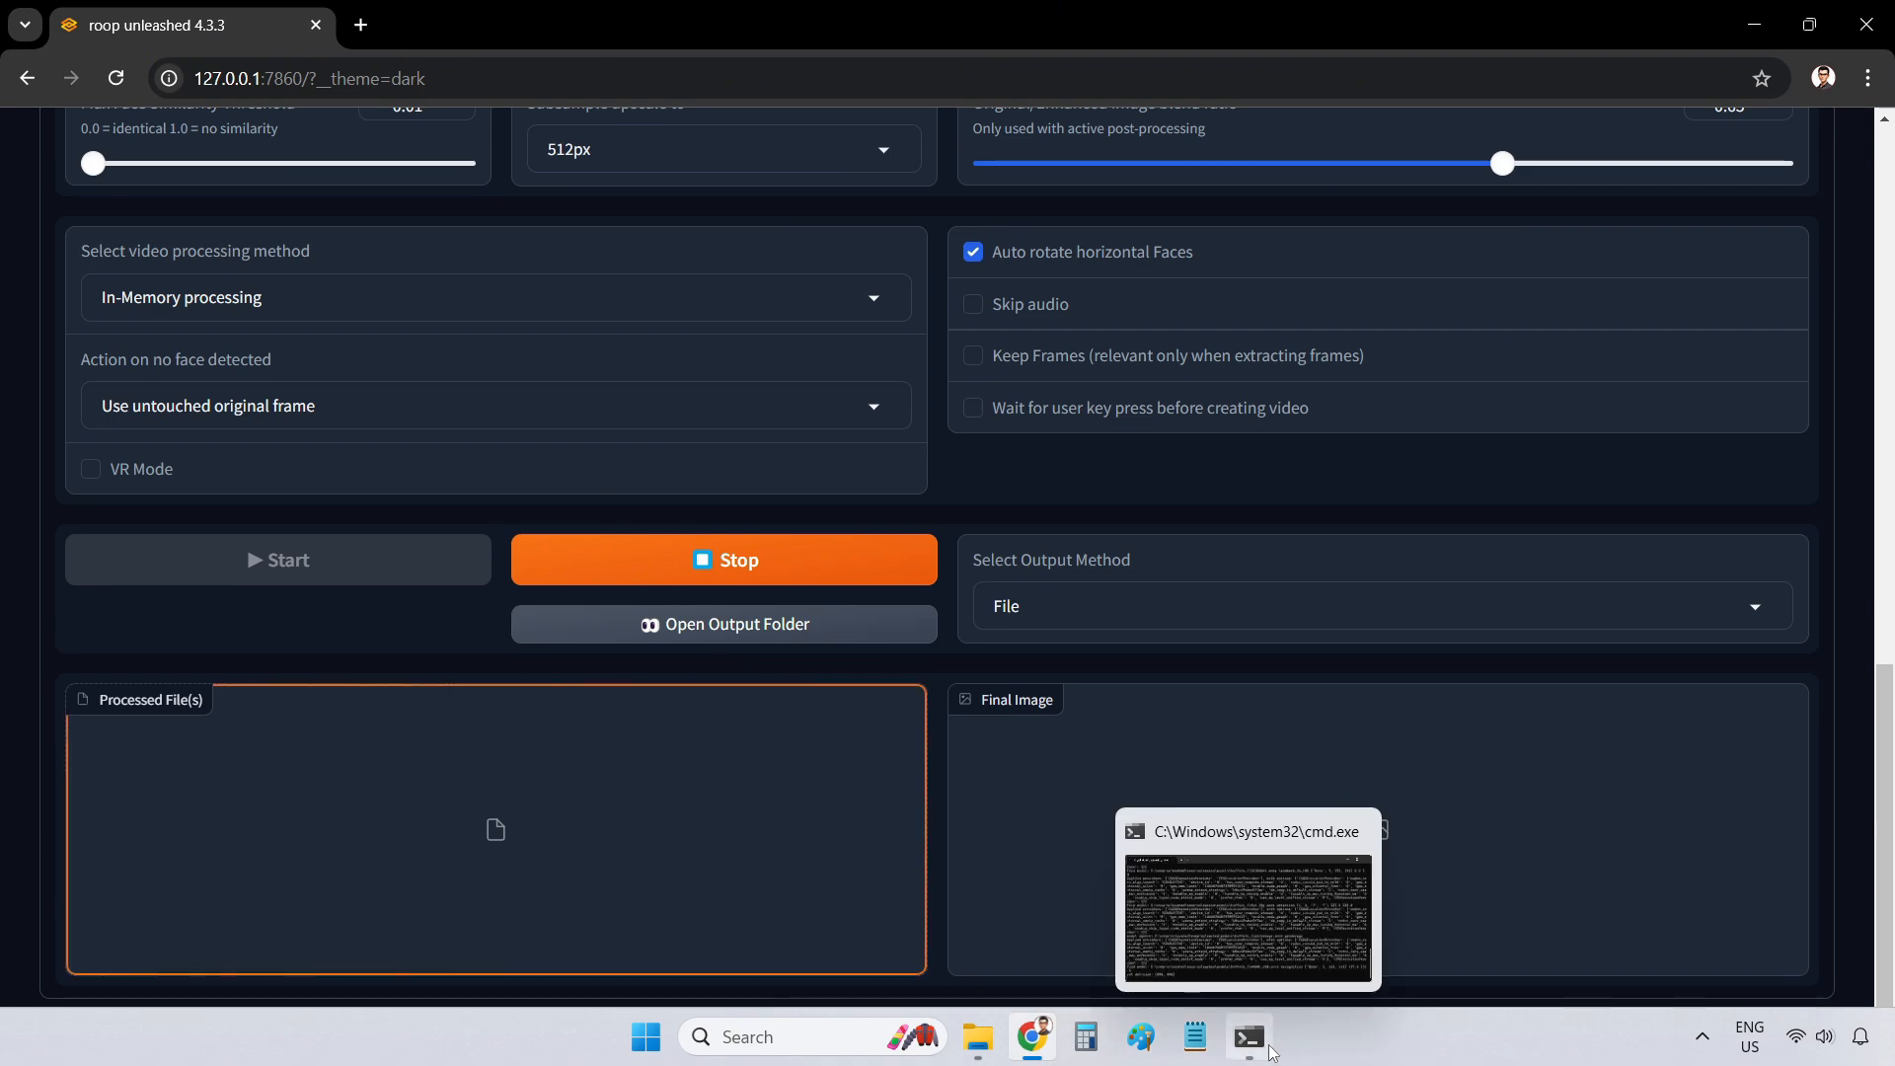
left_click(1272, 1052)
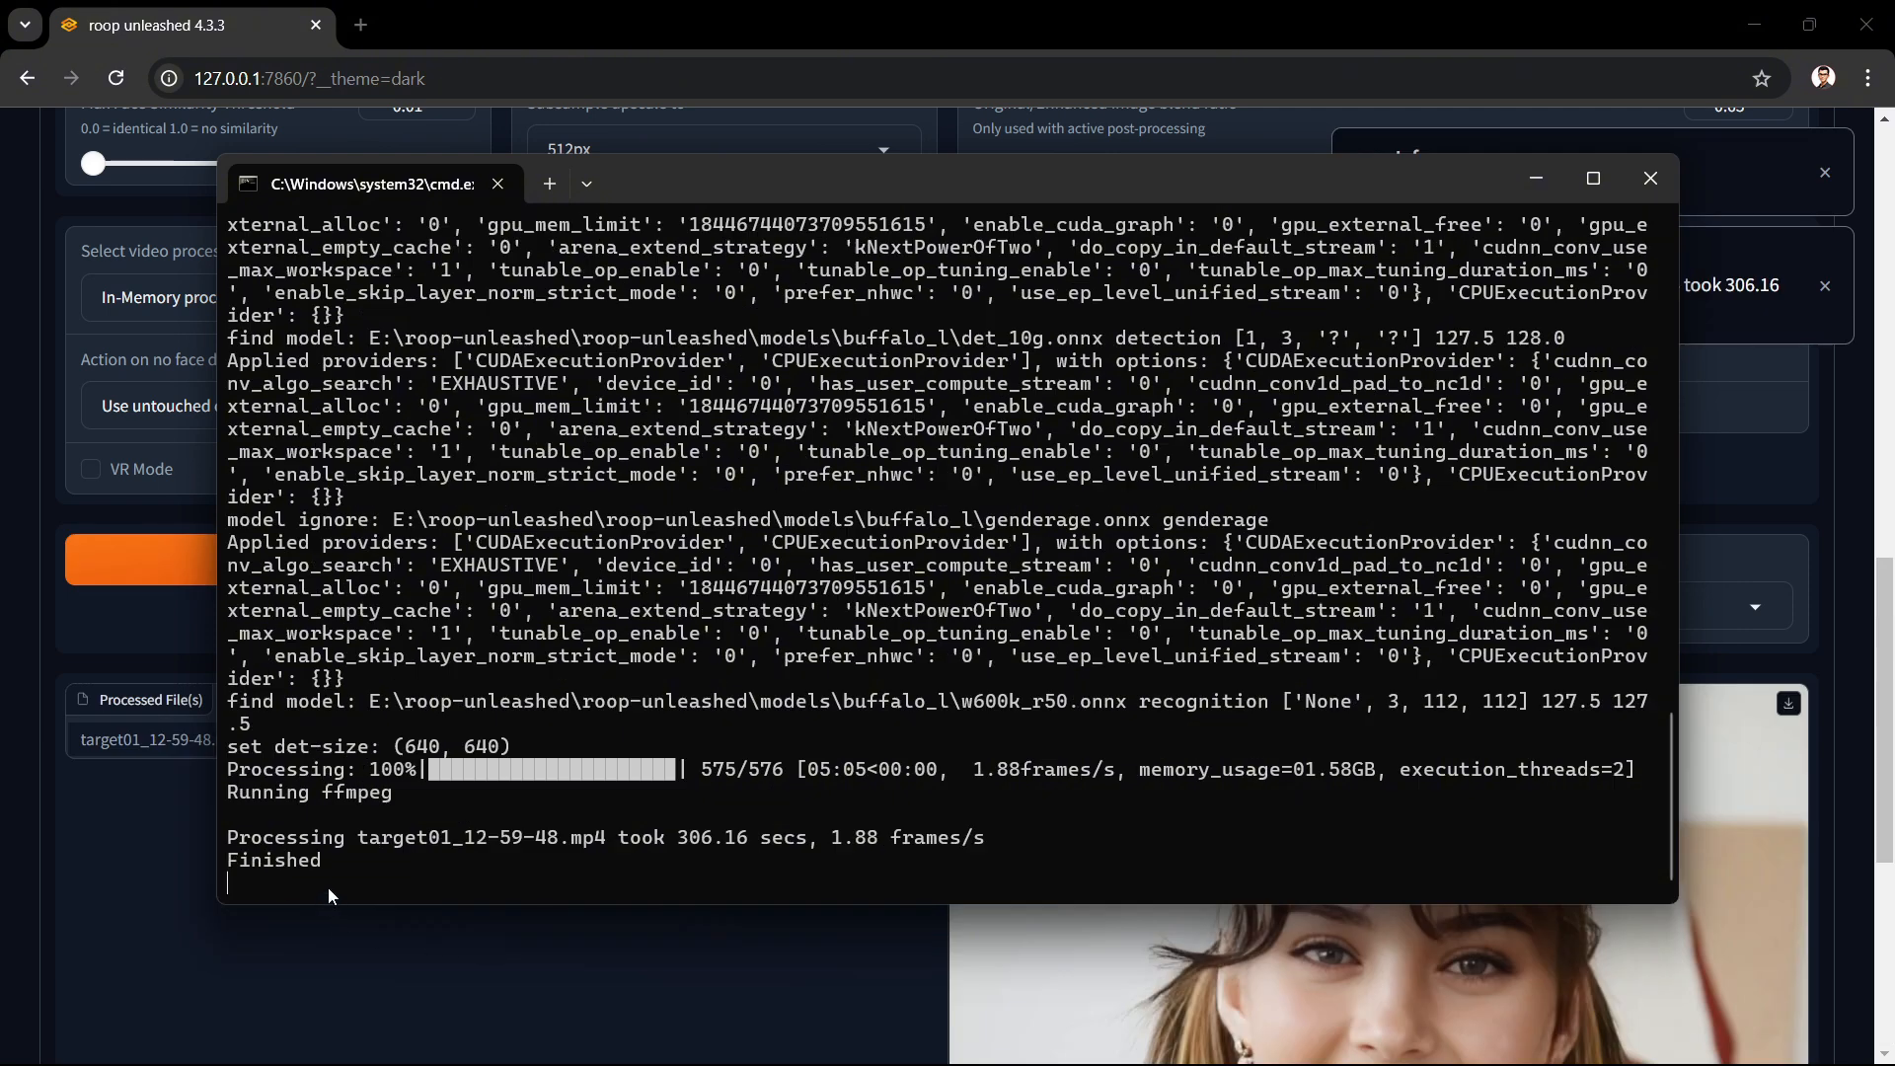
left_click_drag(322, 862, 227, 865)
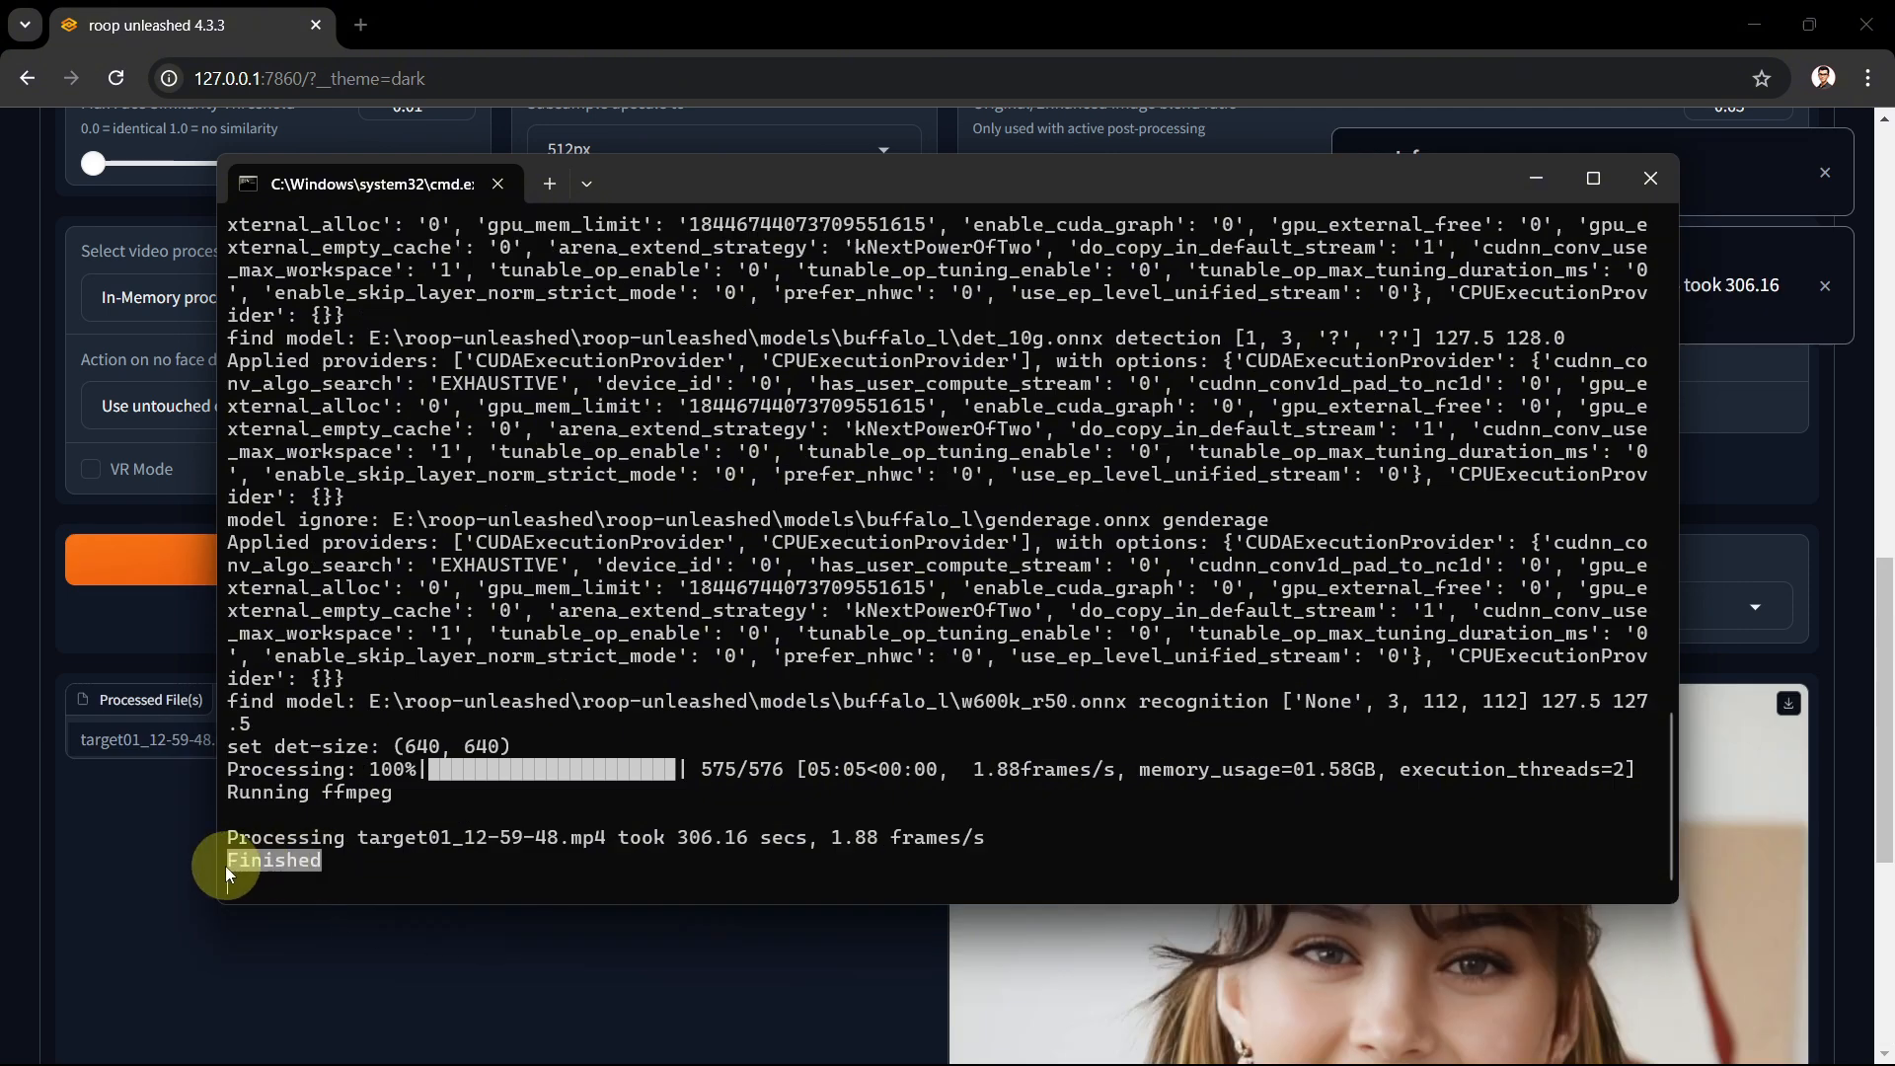
Step: Inspect the face-swapped final video and preview the save dialog for the processed MP4 file, cancelling without saving
left_click(1883, 766)
scroll(1844, 742, "down", 6)
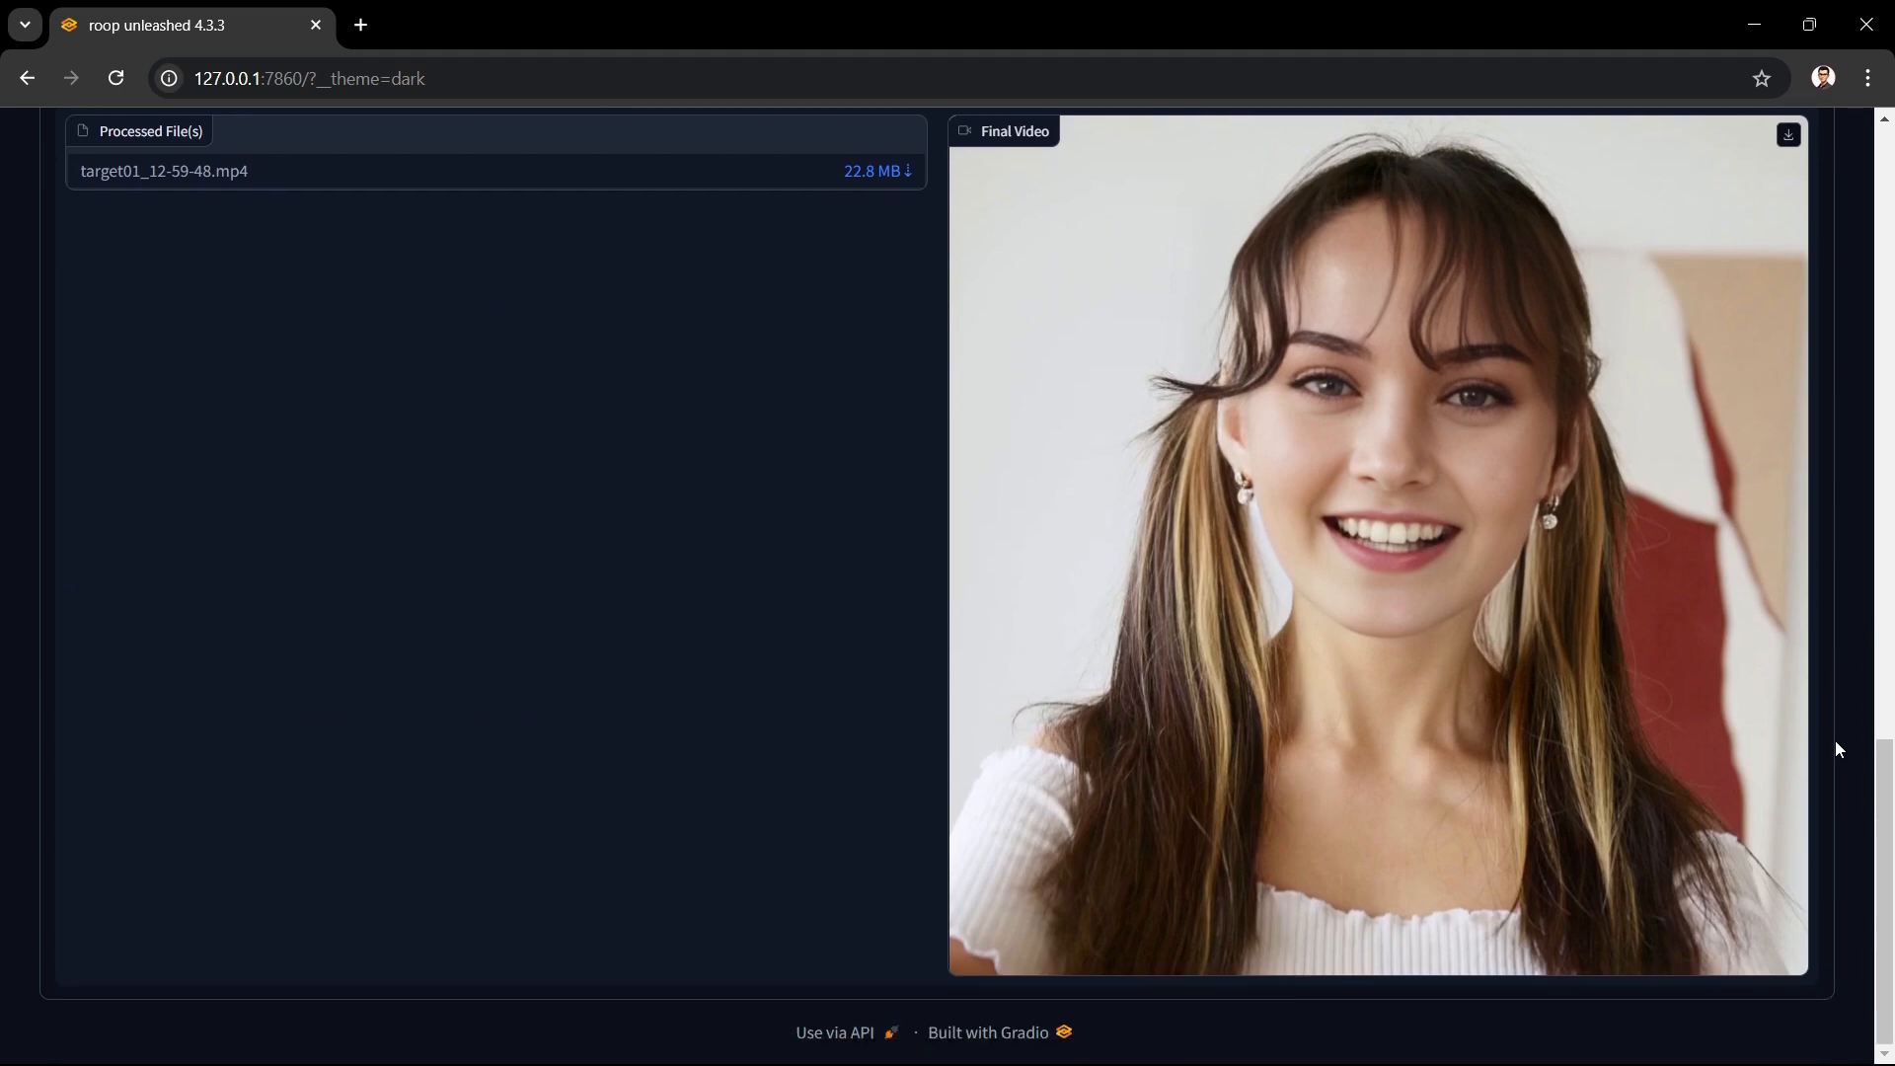
left_click(904, 175)
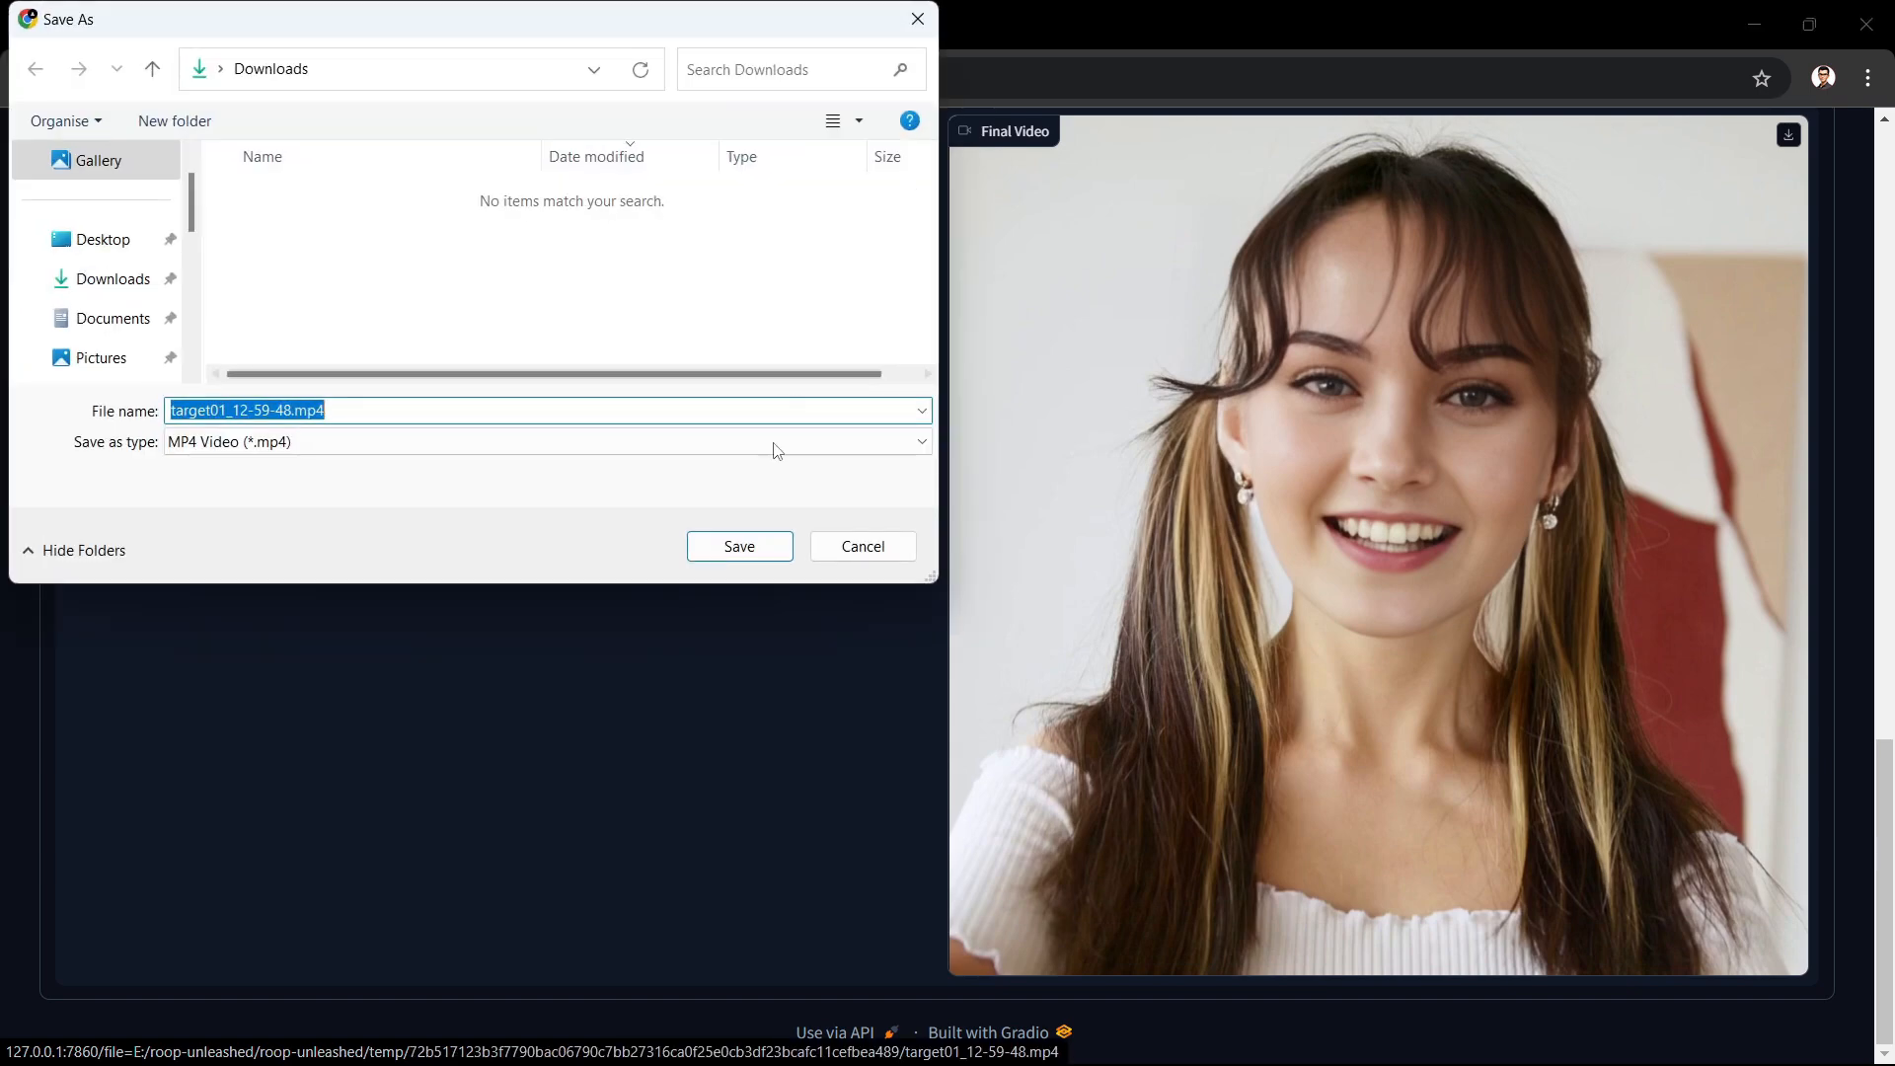
left_click(857, 546)
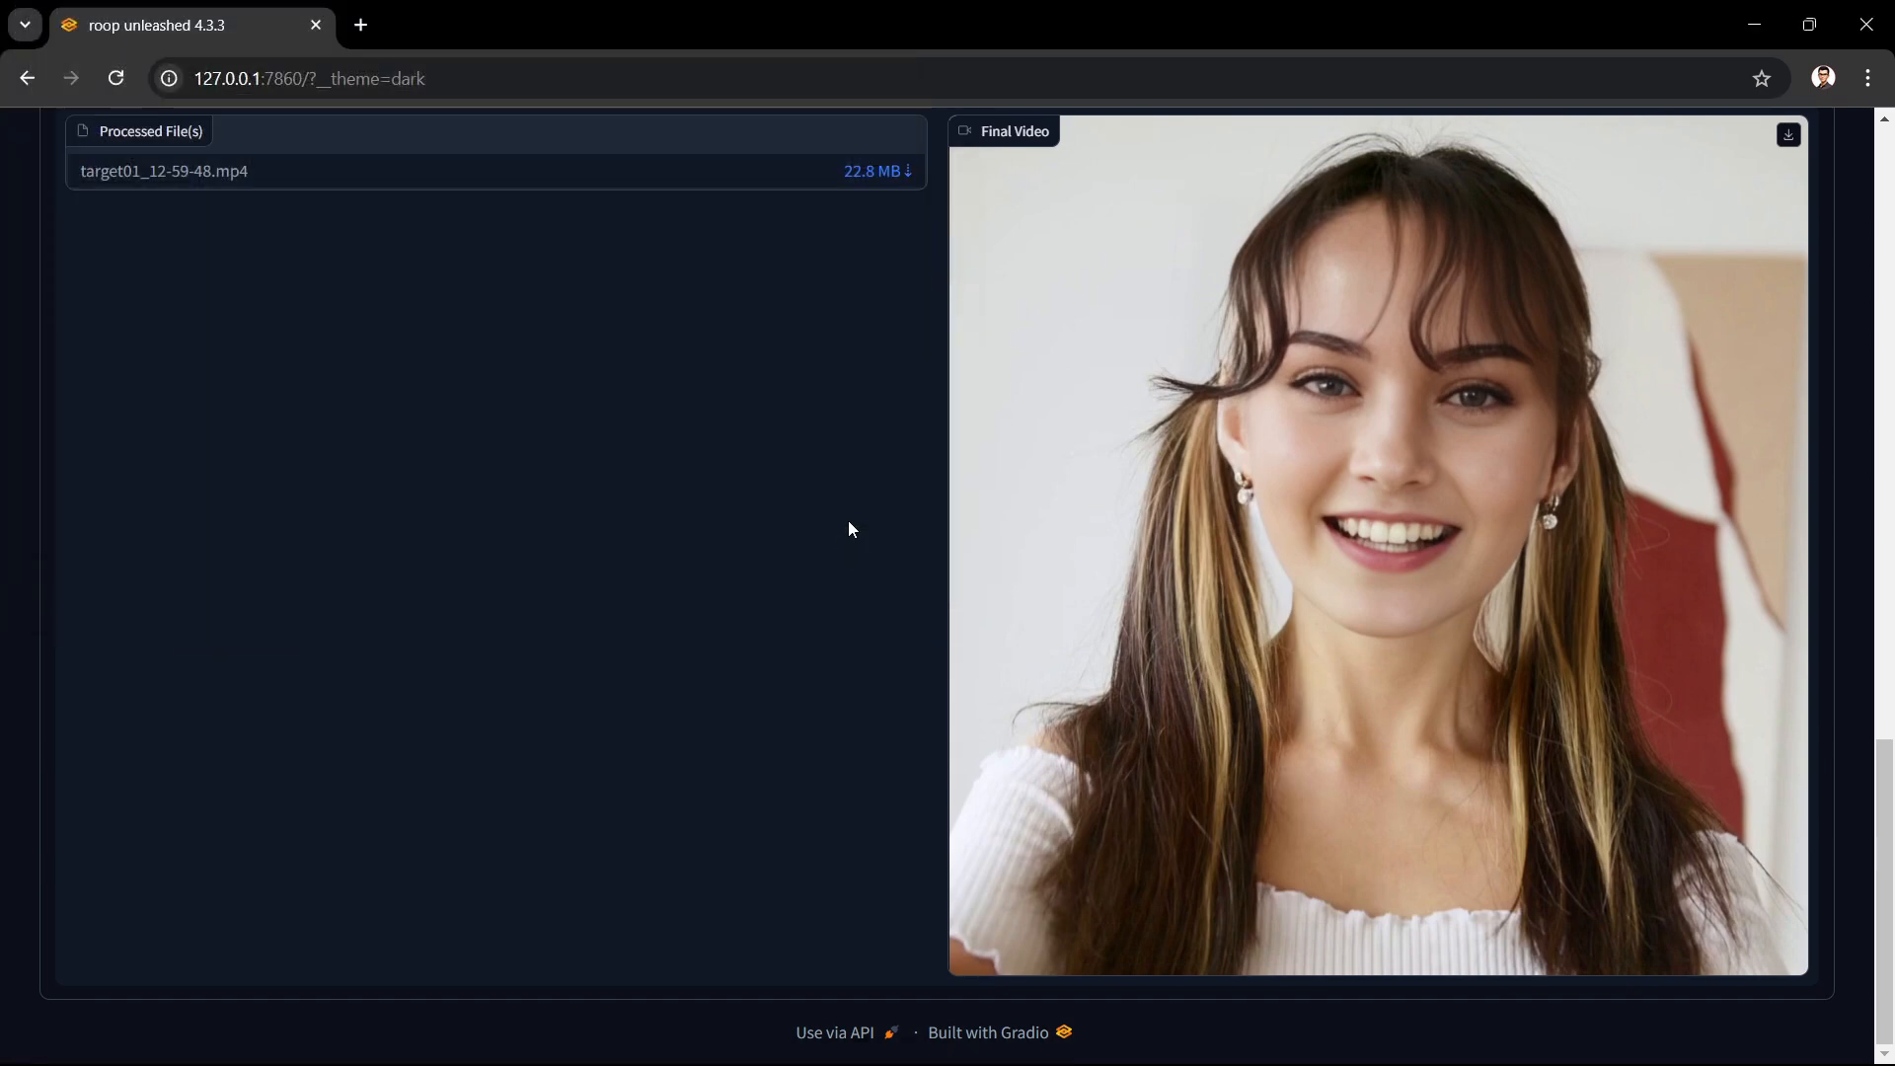